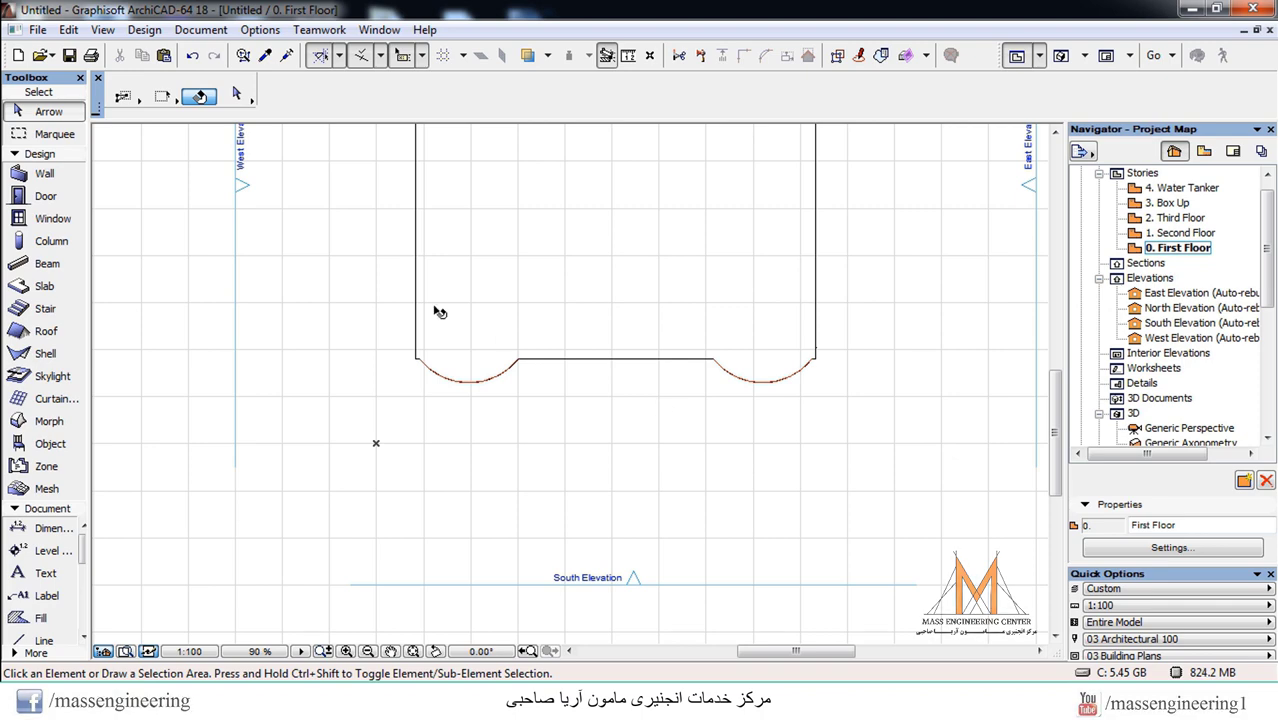
Open the column default settings, set the column top to Not Linked and the column height to 2.65
scroll(437, 405, "down", 3)
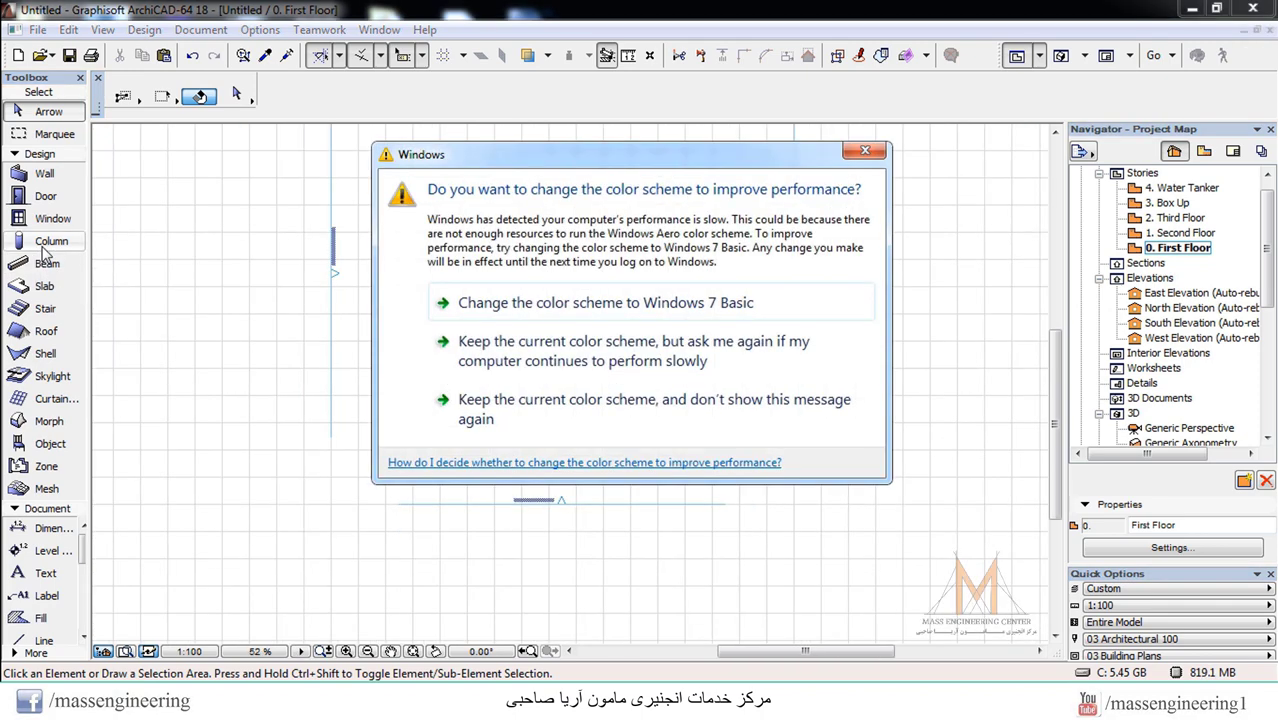
key("Escape")
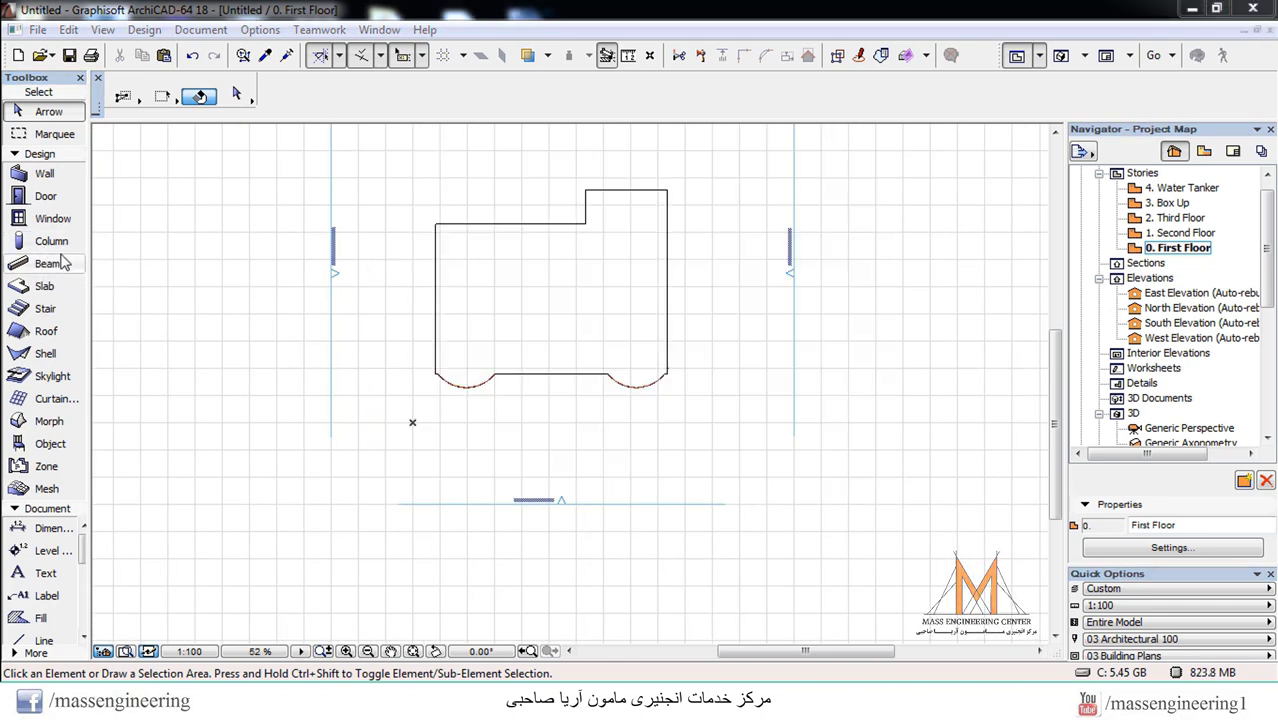
double_click(50, 241)
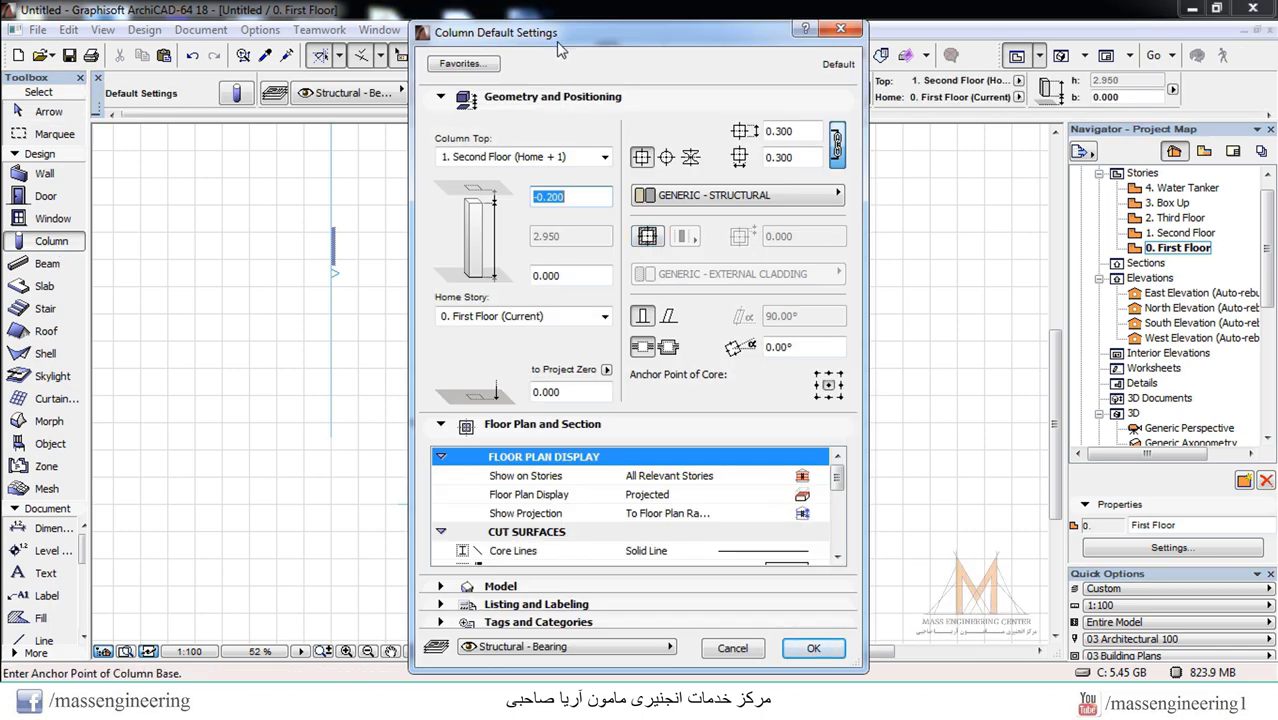
left_click(498, 162)
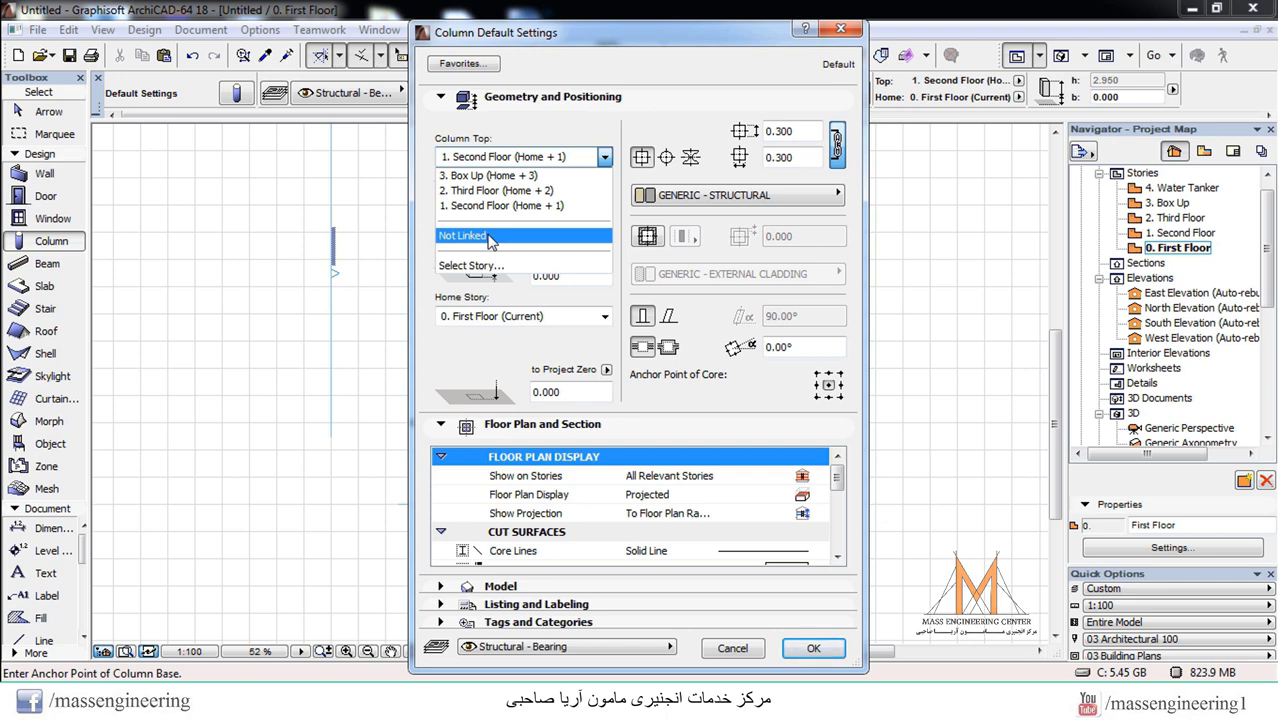
left_click(496, 130)
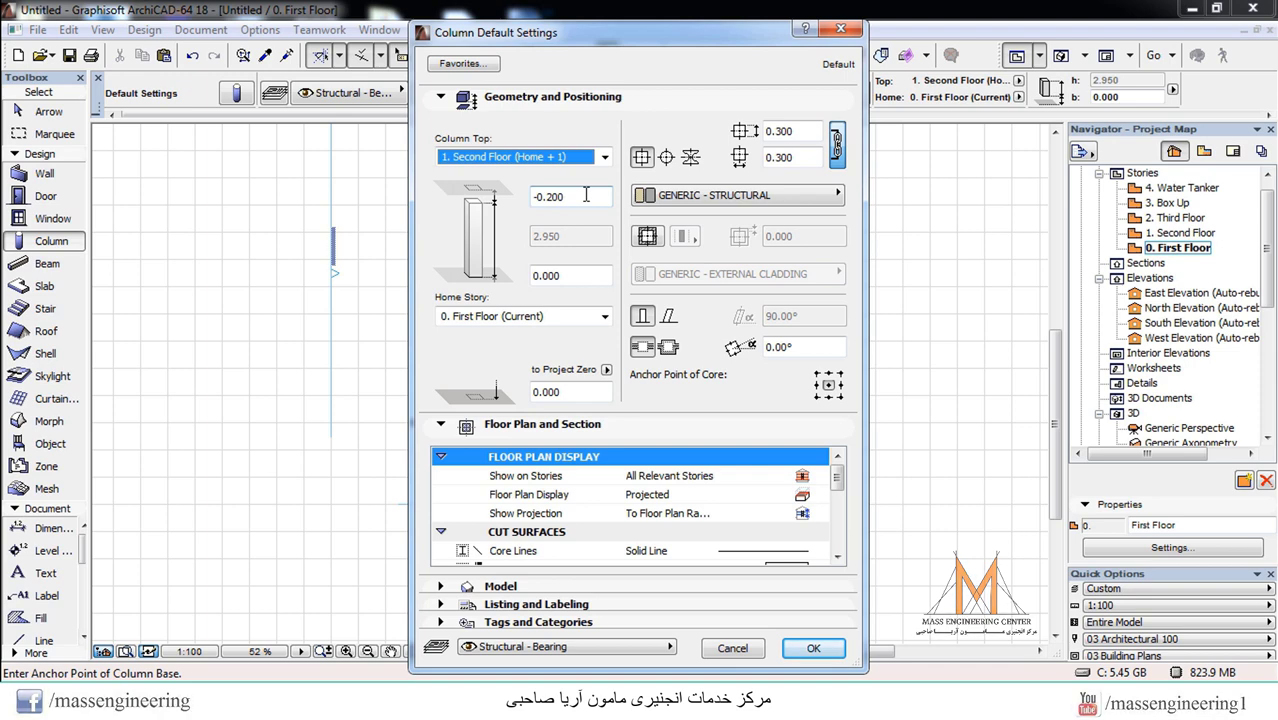
left_click(604, 157)
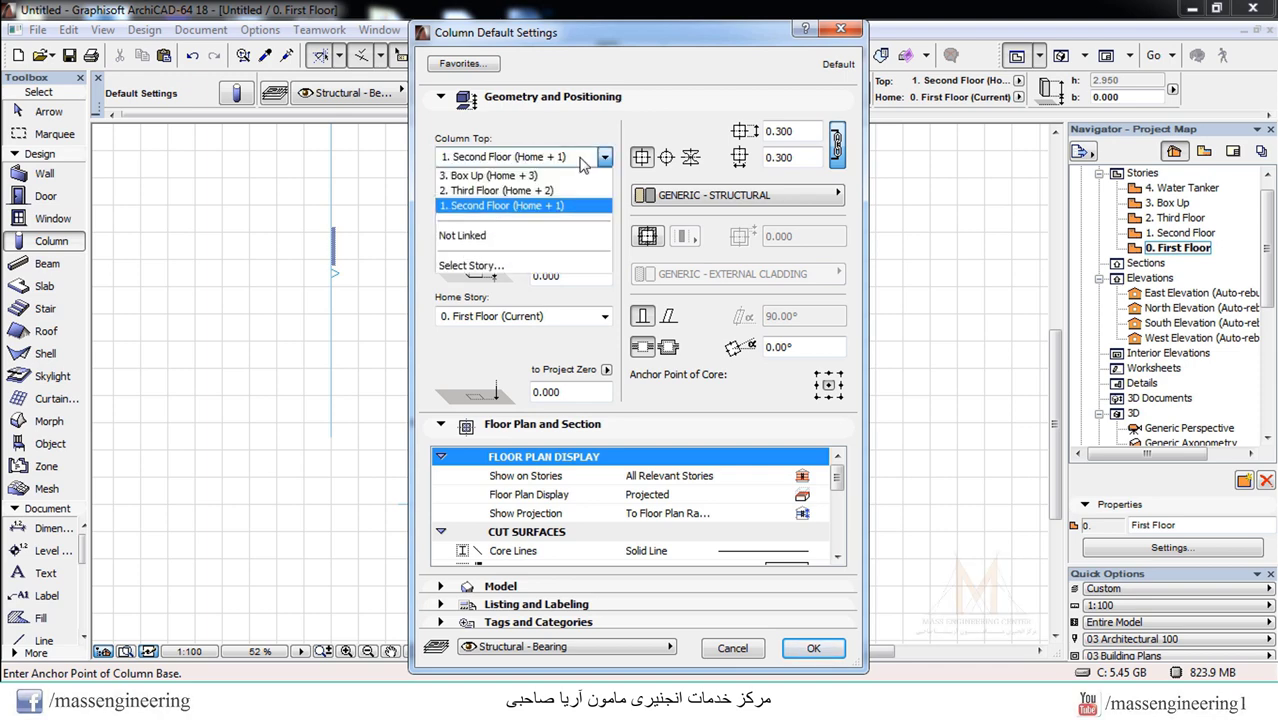
left_click(503, 236)
double_click(557, 238)
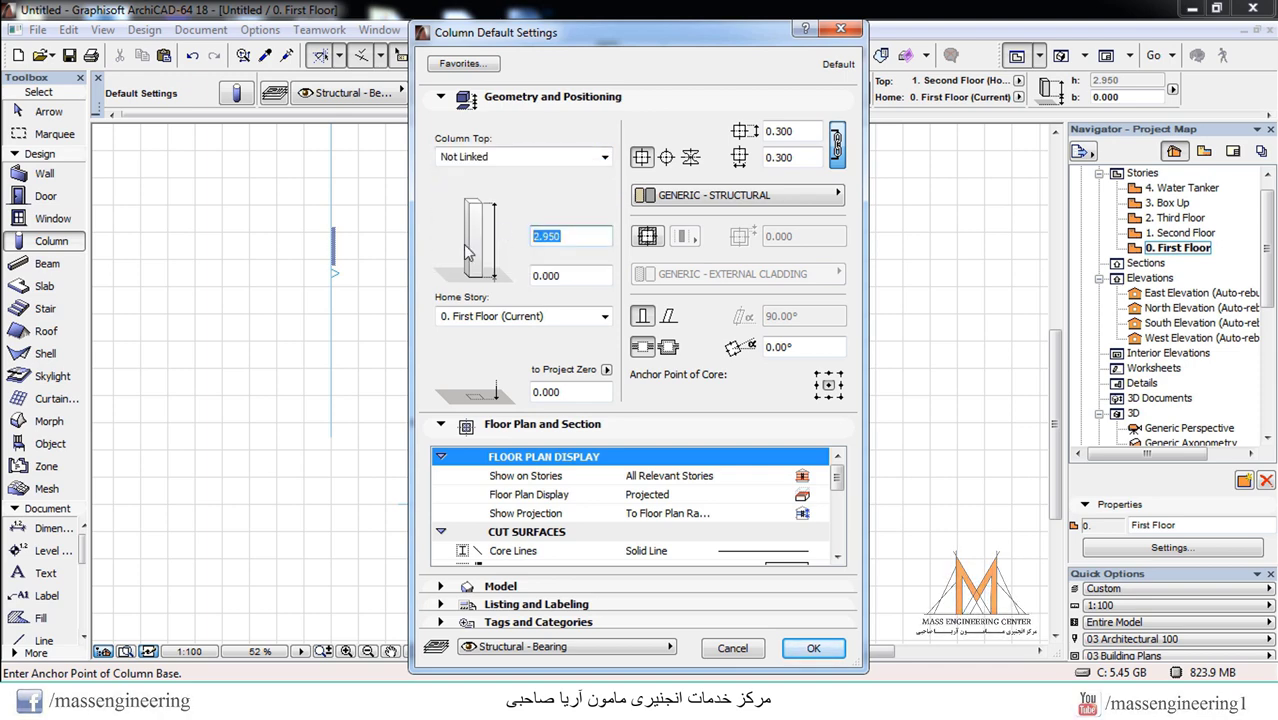
type("2.65")
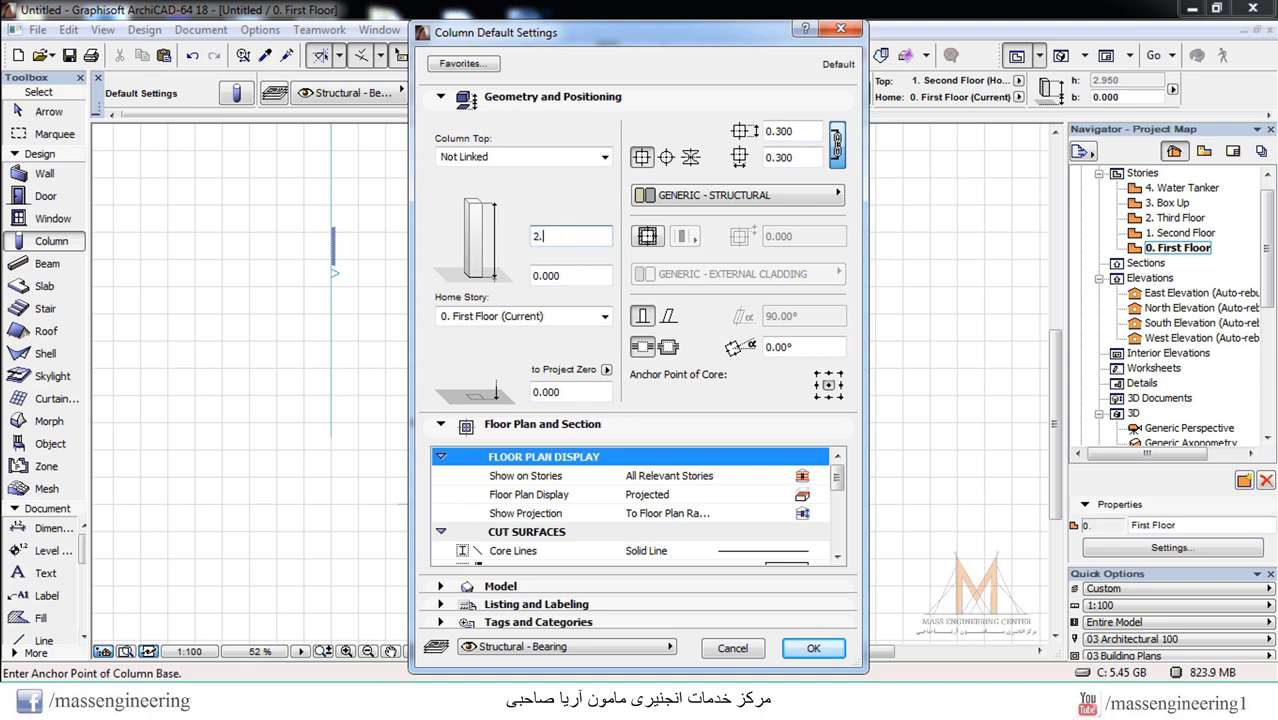
Try the circular and complex-profile column shapes and return to the rectangular shape
left_click(770, 131)
left_click(666, 157)
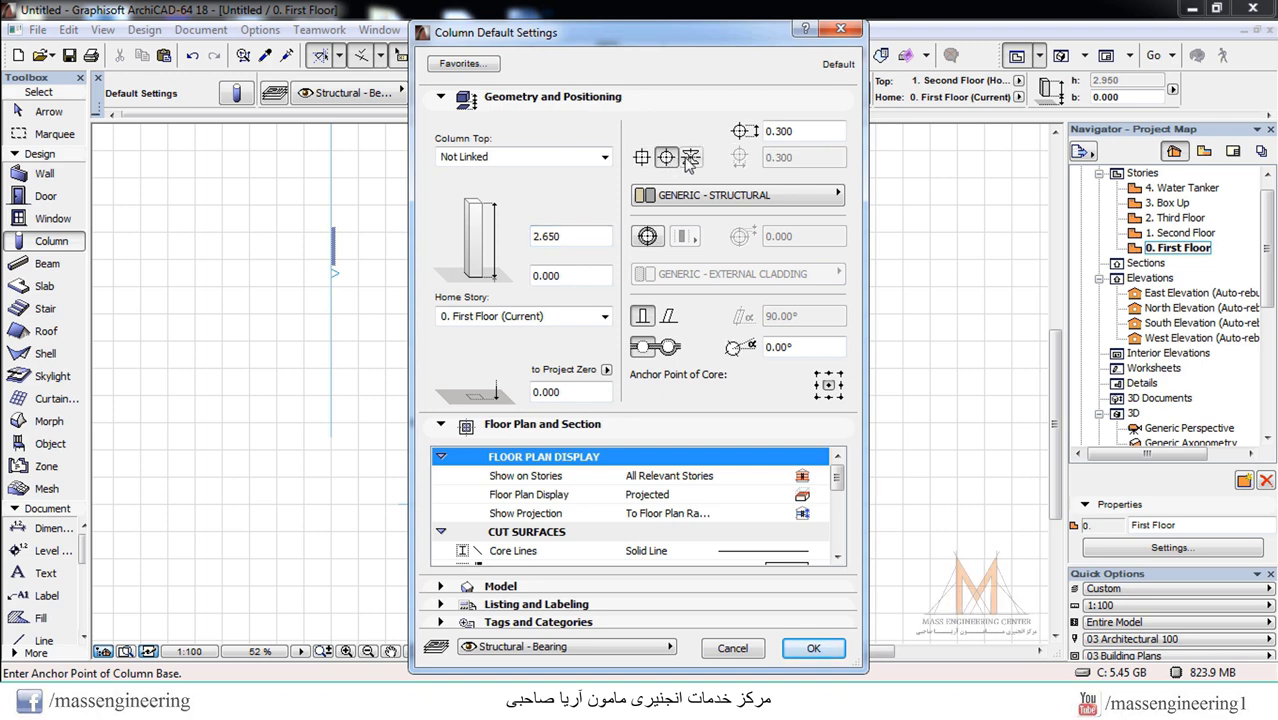
left_click(689, 158)
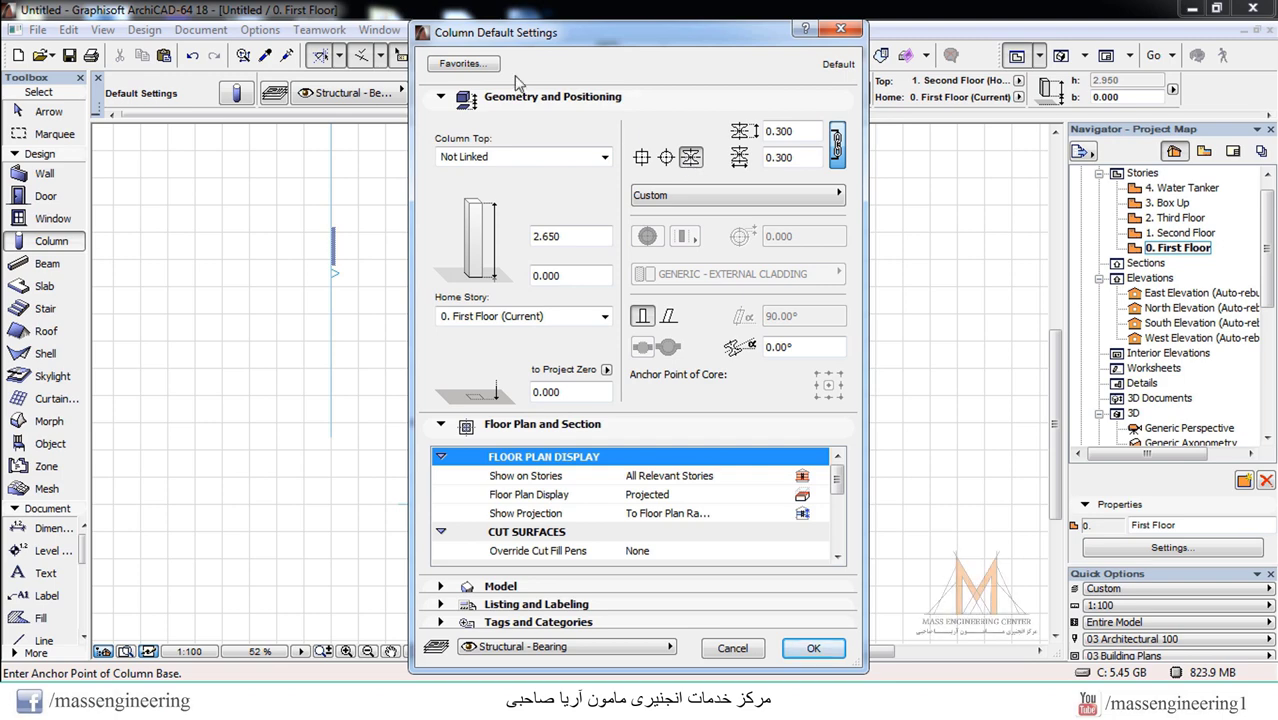
left_click(641, 158)
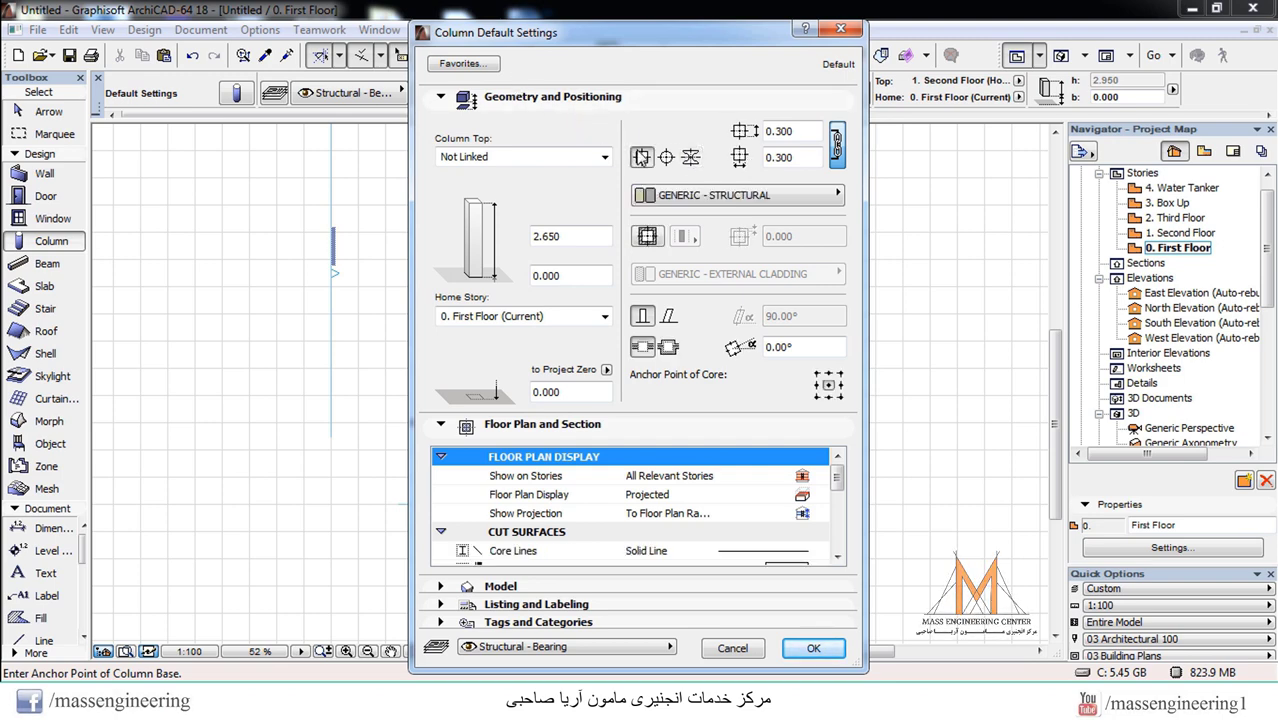
Unlink the column's two cross-section dimensions and link them again
double_click(795, 131)
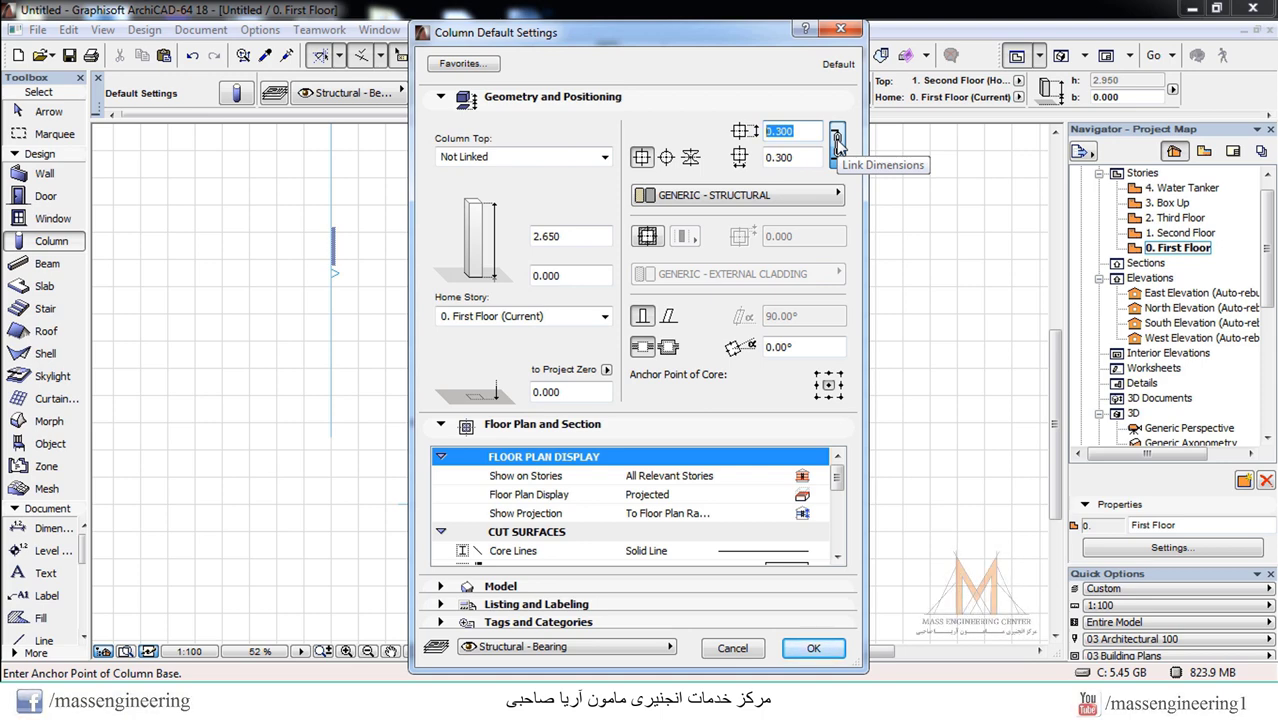
left_click(837, 141)
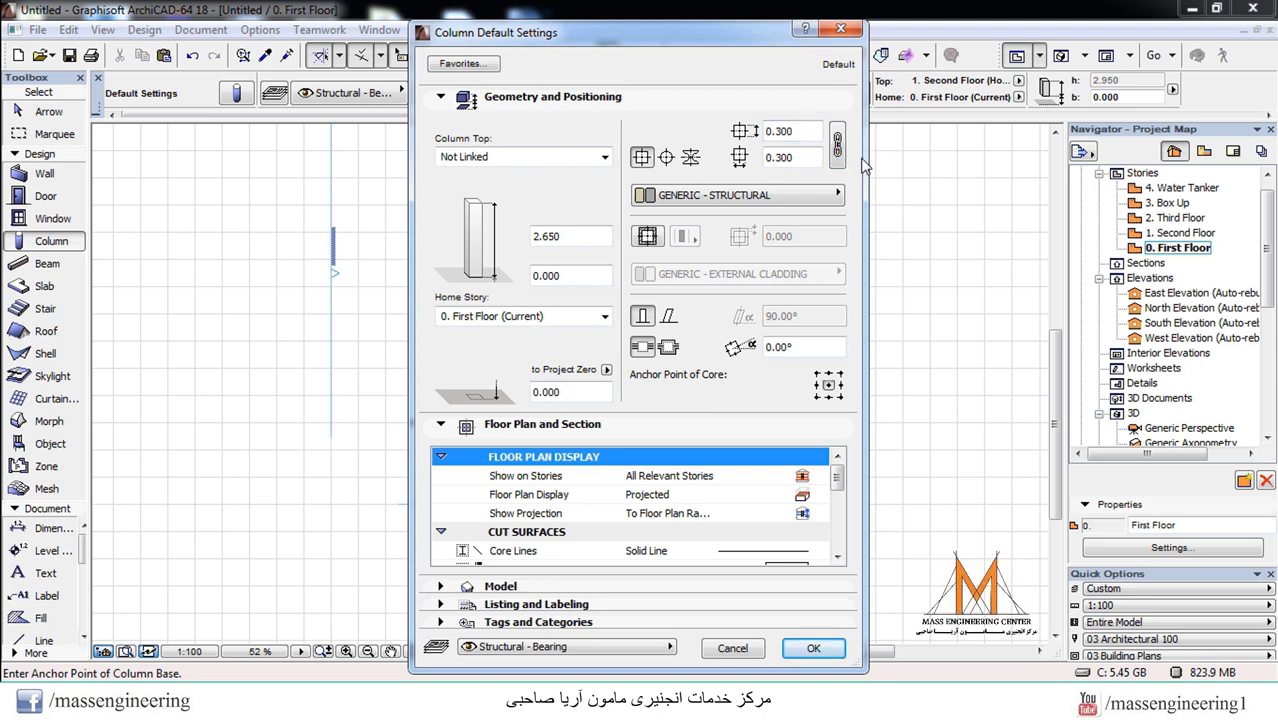
double_click(800, 131)
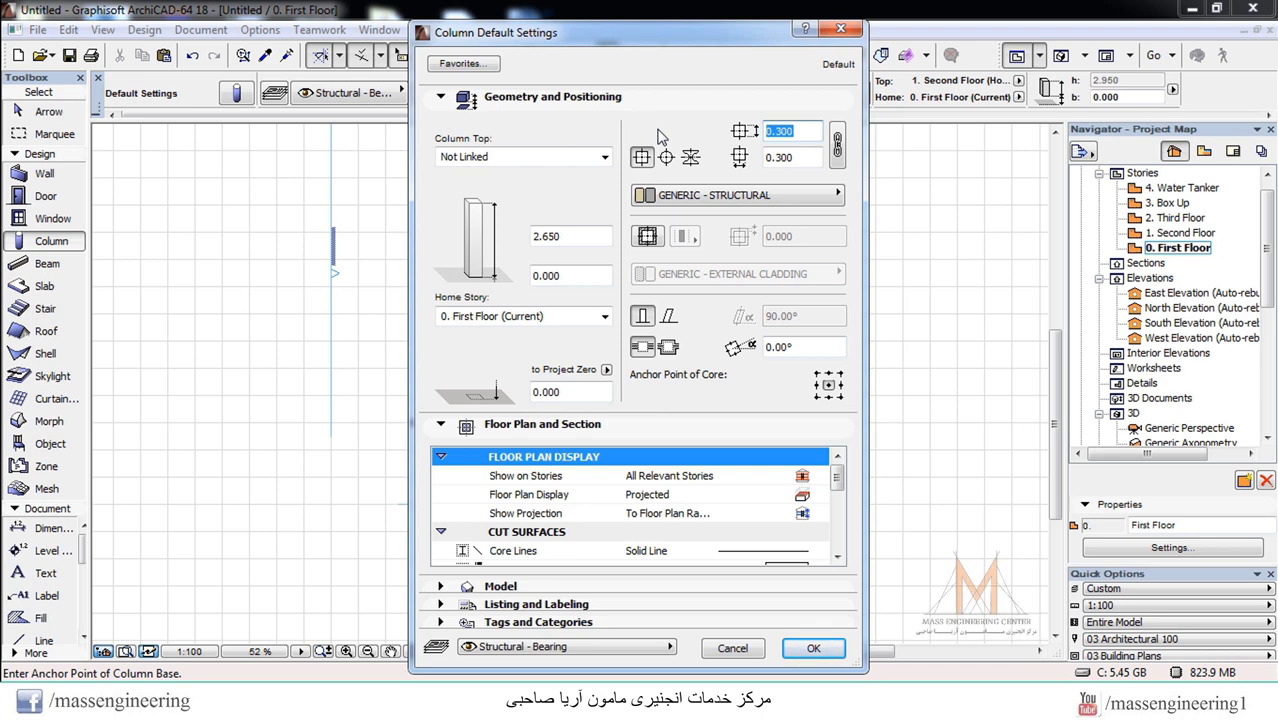
left_click(837, 145)
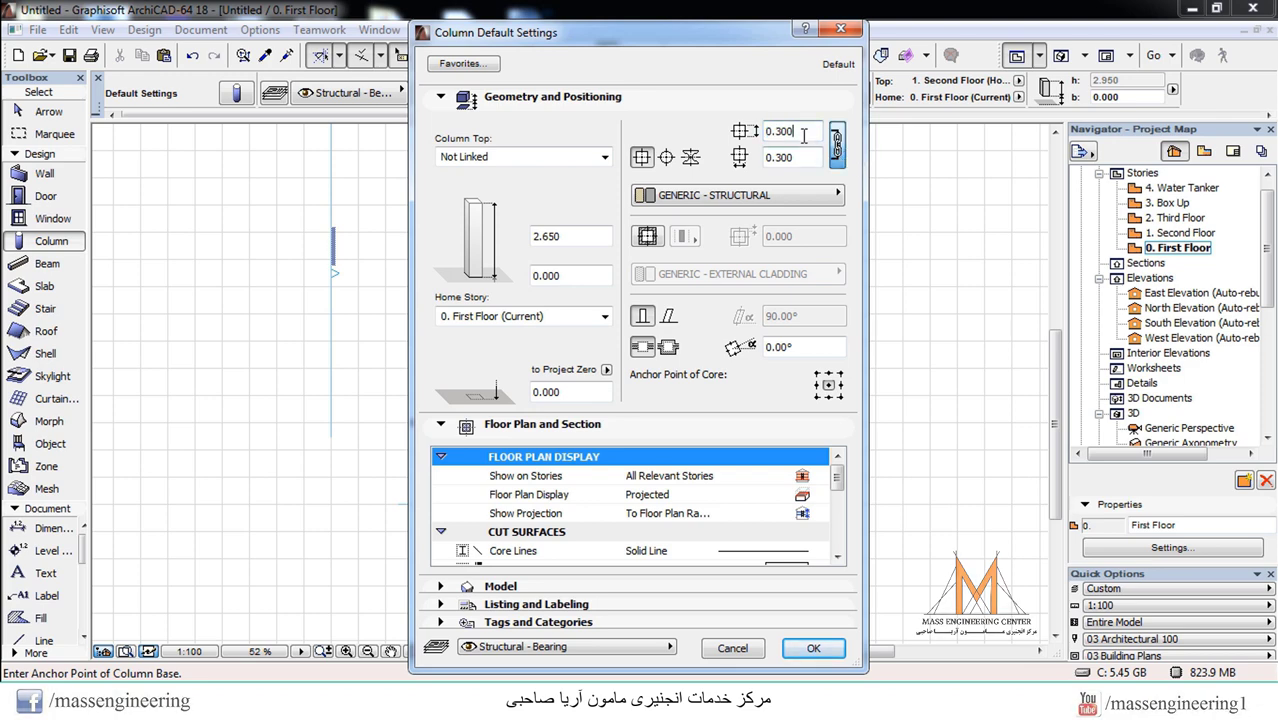
Set the rectangular column's linked cross-section dimensions to 0.35 each
left_click_drag(803, 136, 775, 146)
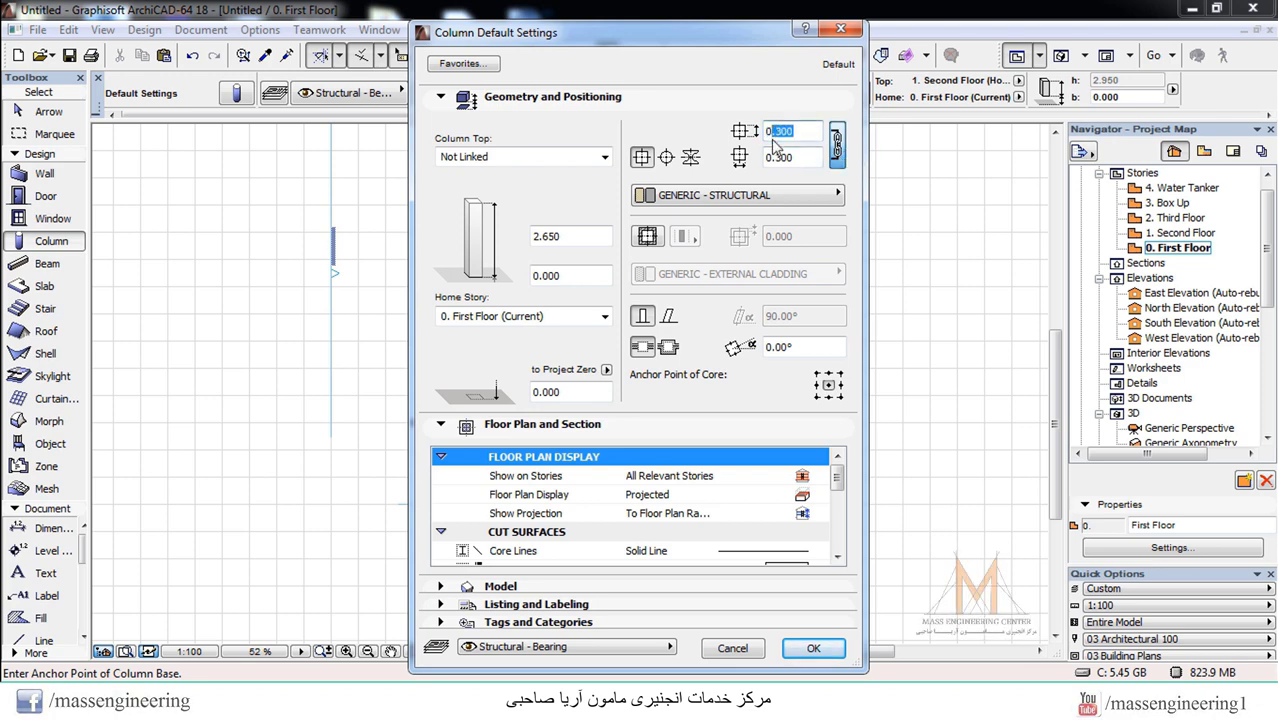
type("0.3")
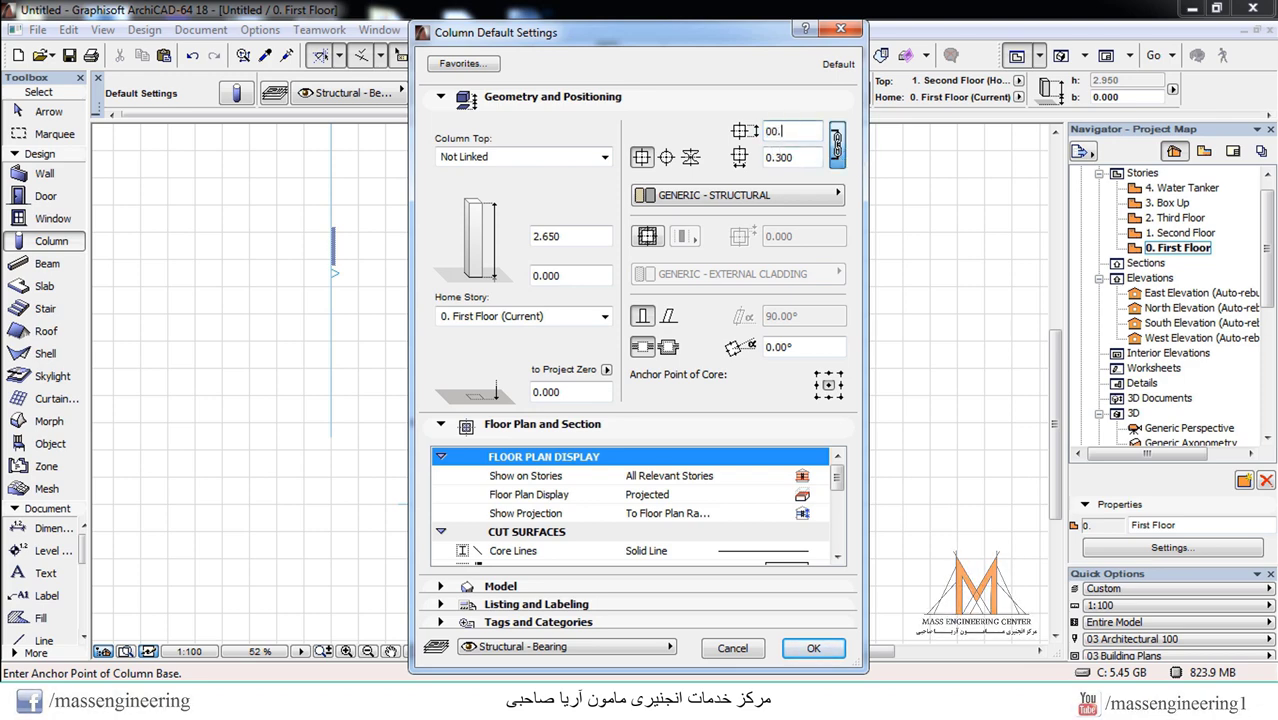
key("BackSpace")
key("BackSpace")
key("BackSpace")
key("BackSpace")
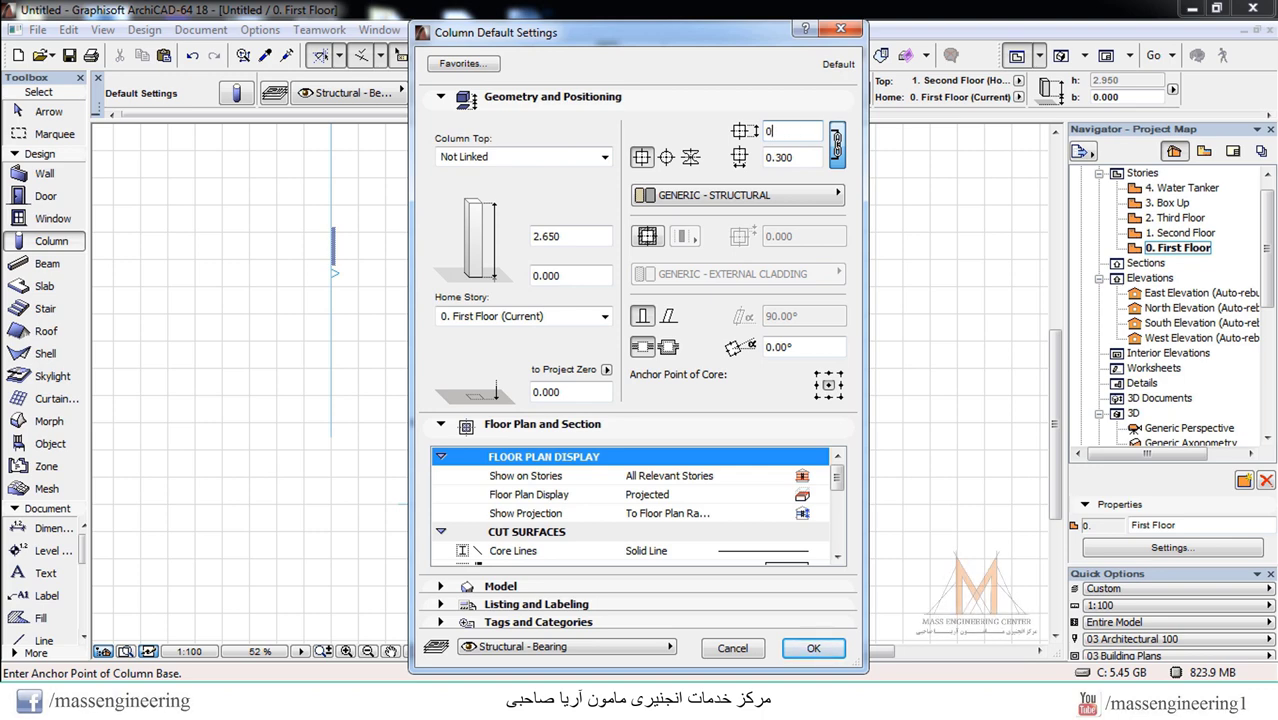
type("0.35")
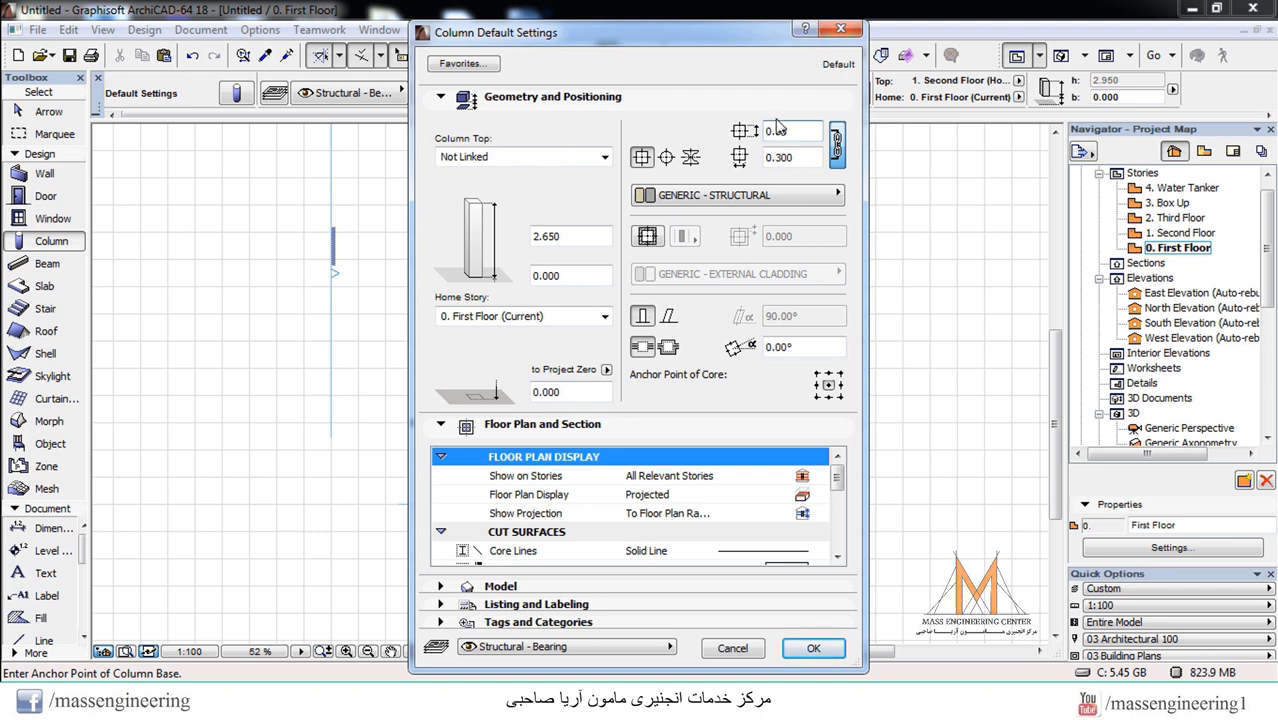
left_click(813, 157)
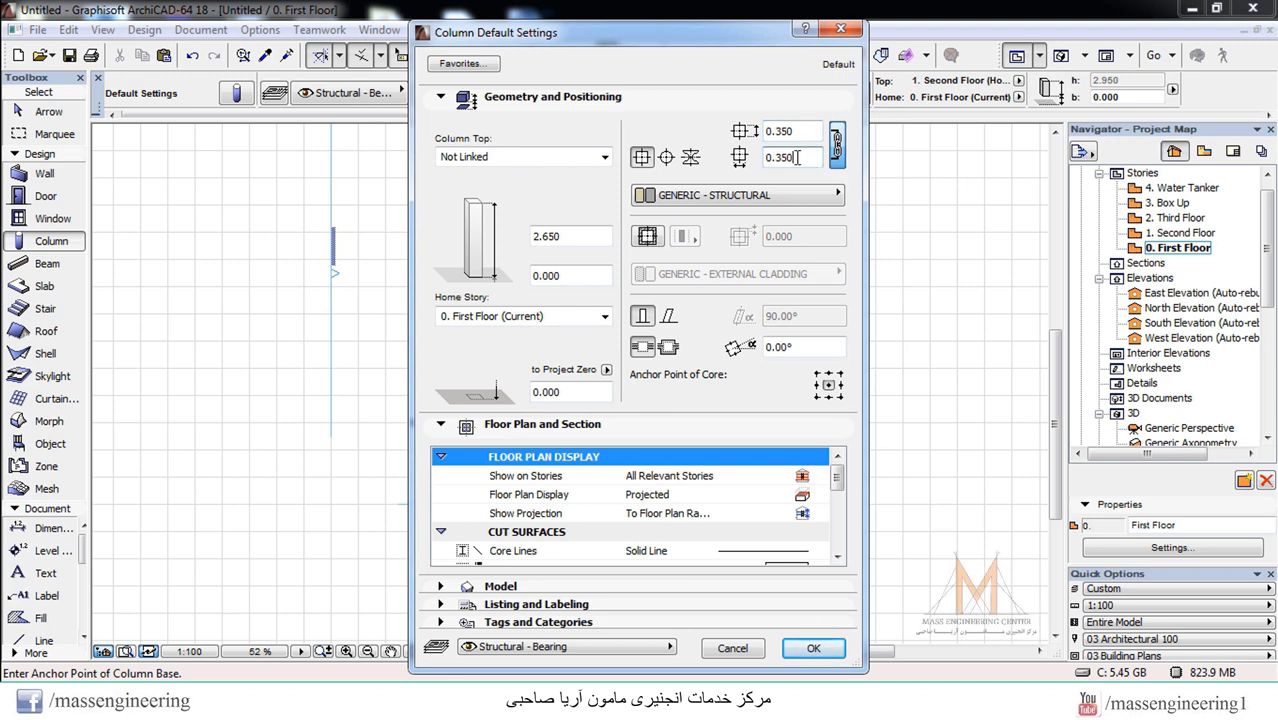
Choose GENERIC - STRUCTURAL as the column's building material
left_click(734, 202)
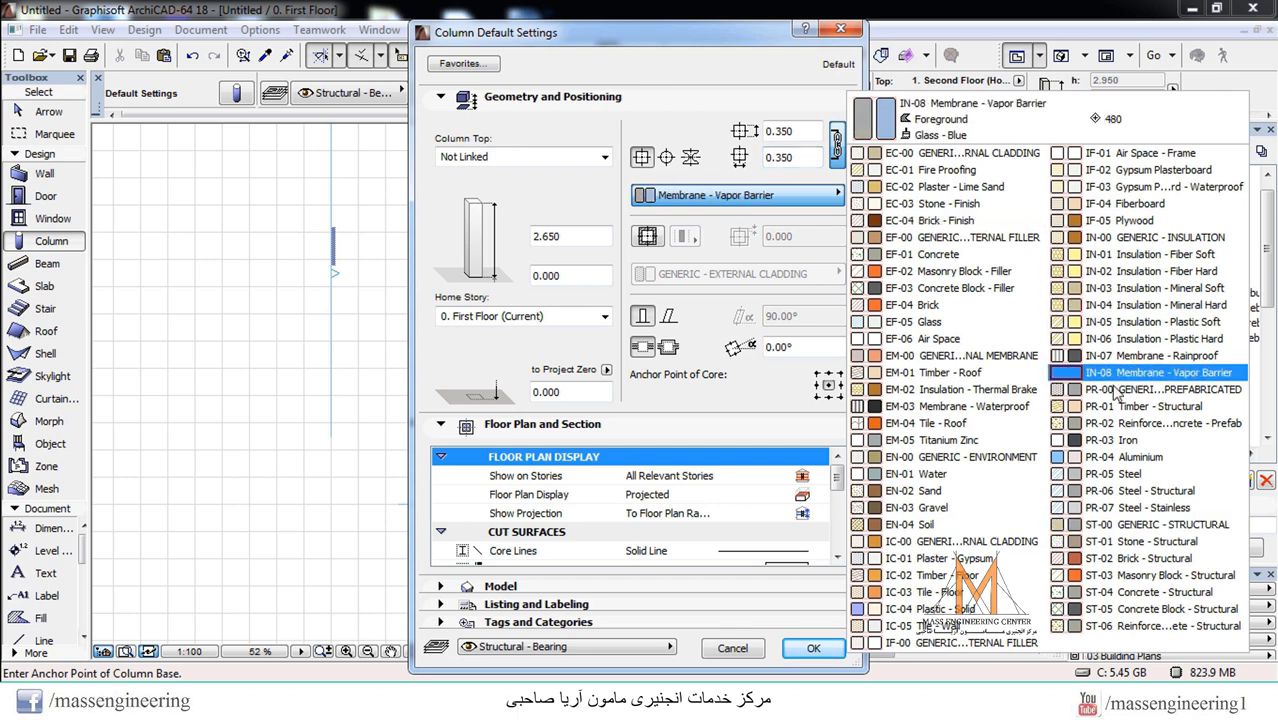
left_click(1166, 530)
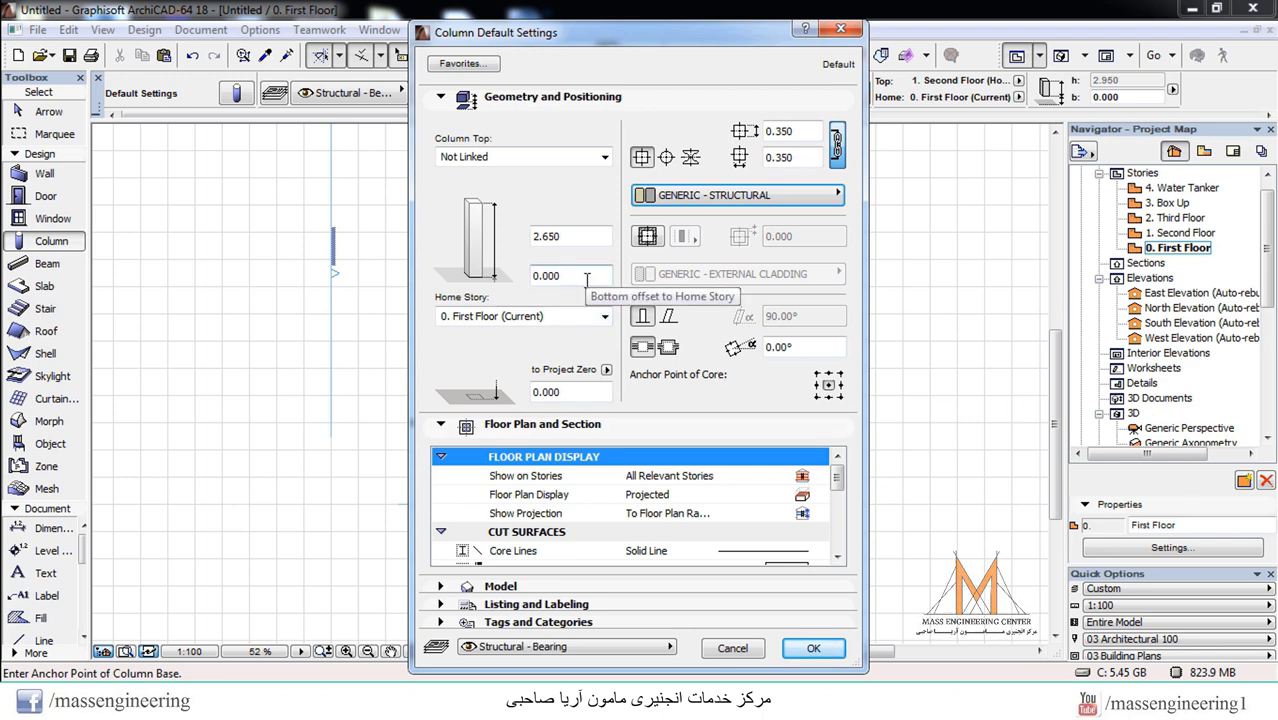
left_click(536, 277)
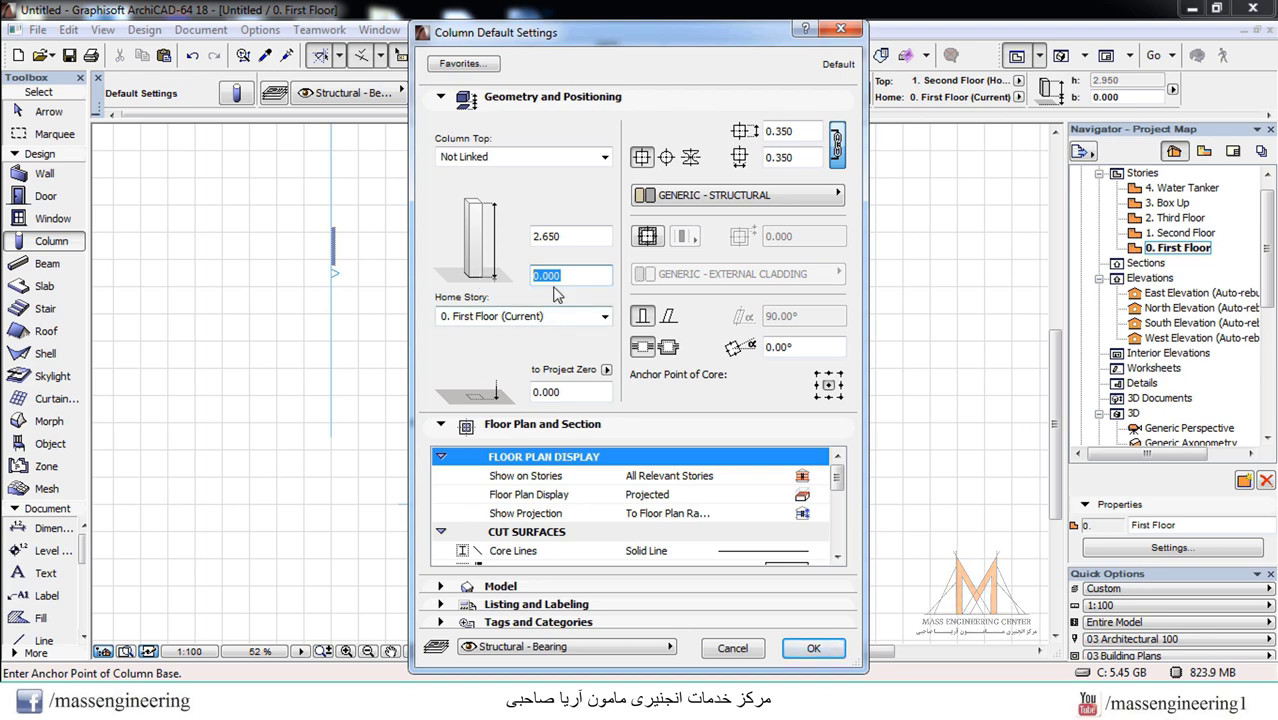
Set the column's floor plan line pens, including Uncut Line, Overhead Line and Column Cross Line, to black pen 1
left_click_drag(838, 477, 838, 518)
left_click(819, 475)
left_click(834, 452)
left_click(819, 513)
left_click(835, 443)
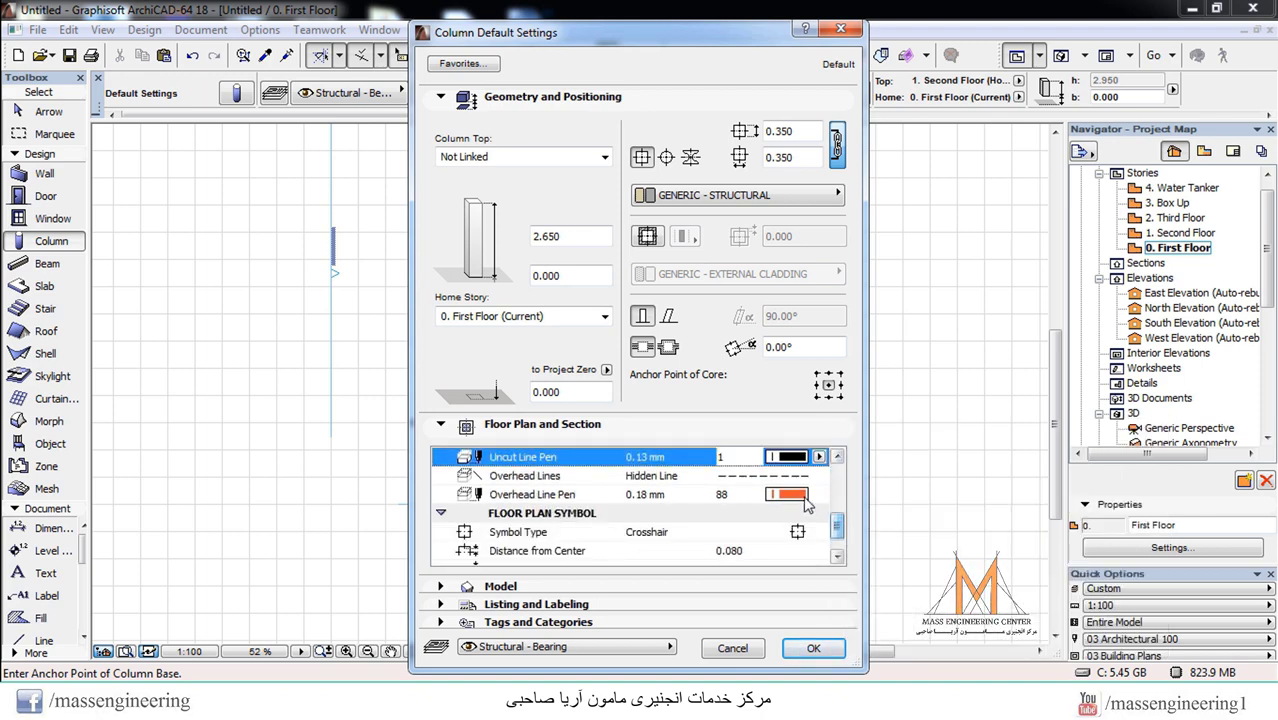
left_click(806, 496)
left_click(835, 443)
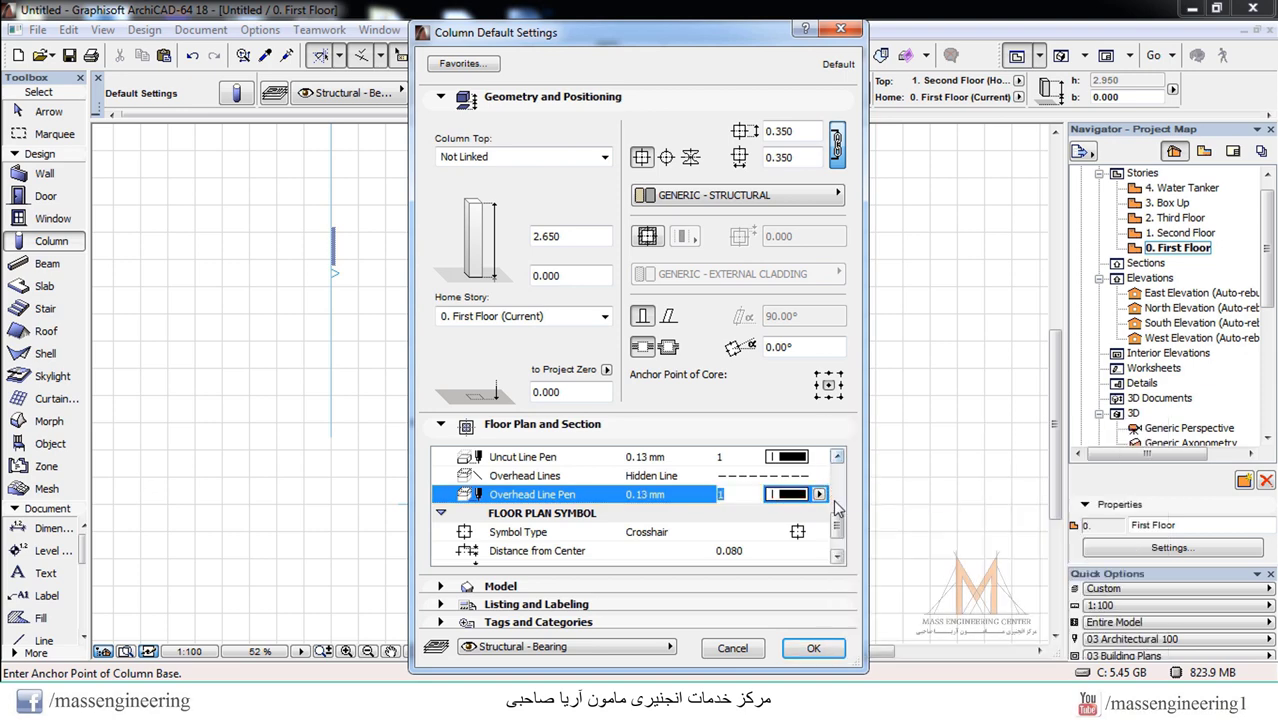
left_click_drag(838, 505, 838, 545)
left_click(806, 550)
left_click(835, 443)
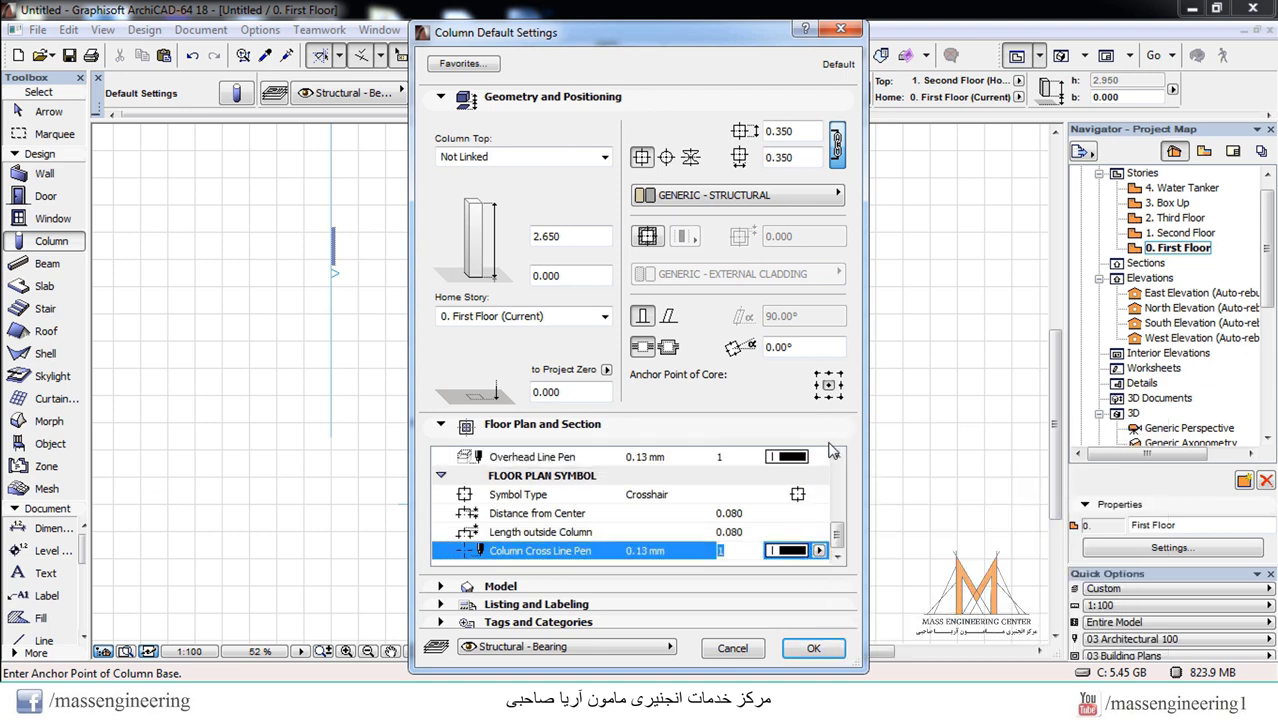
Turn on the column's surface override in the model settings and choose the Bark - Deciduous surface
left_click(500, 587)
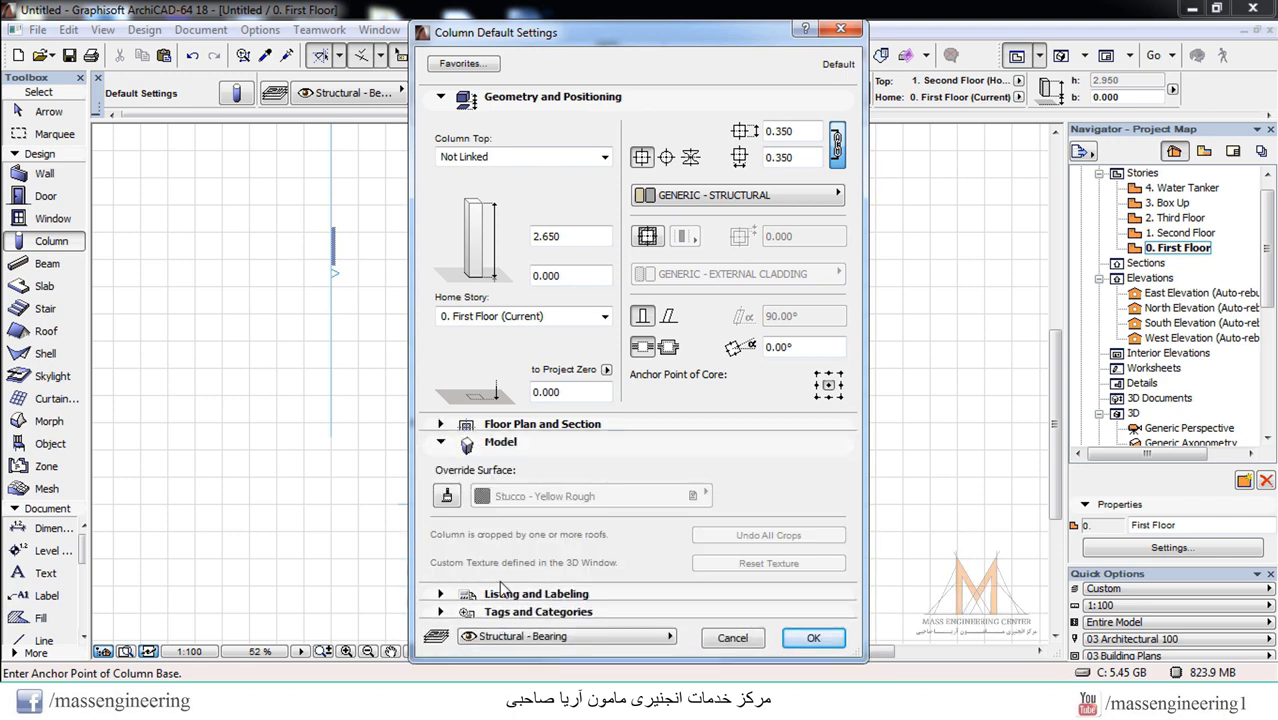
left_click(447, 496)
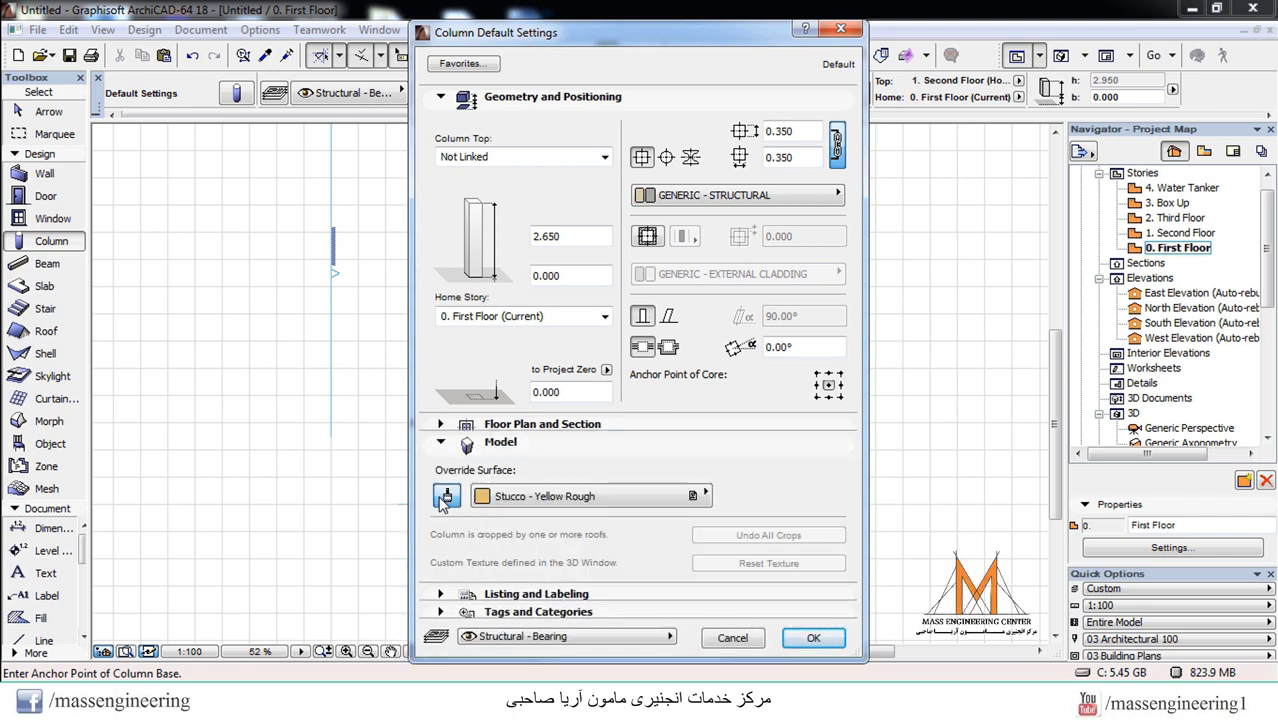
left_click(531, 500)
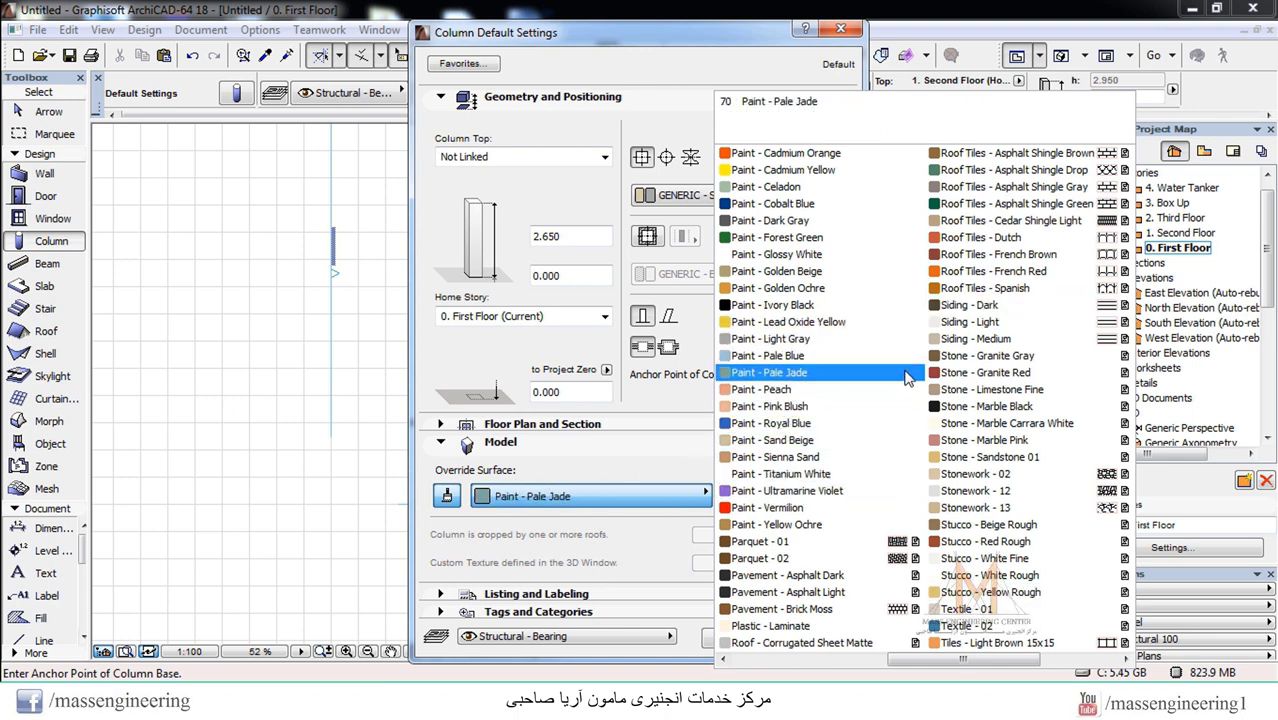
scroll(905, 377, "down", 2)
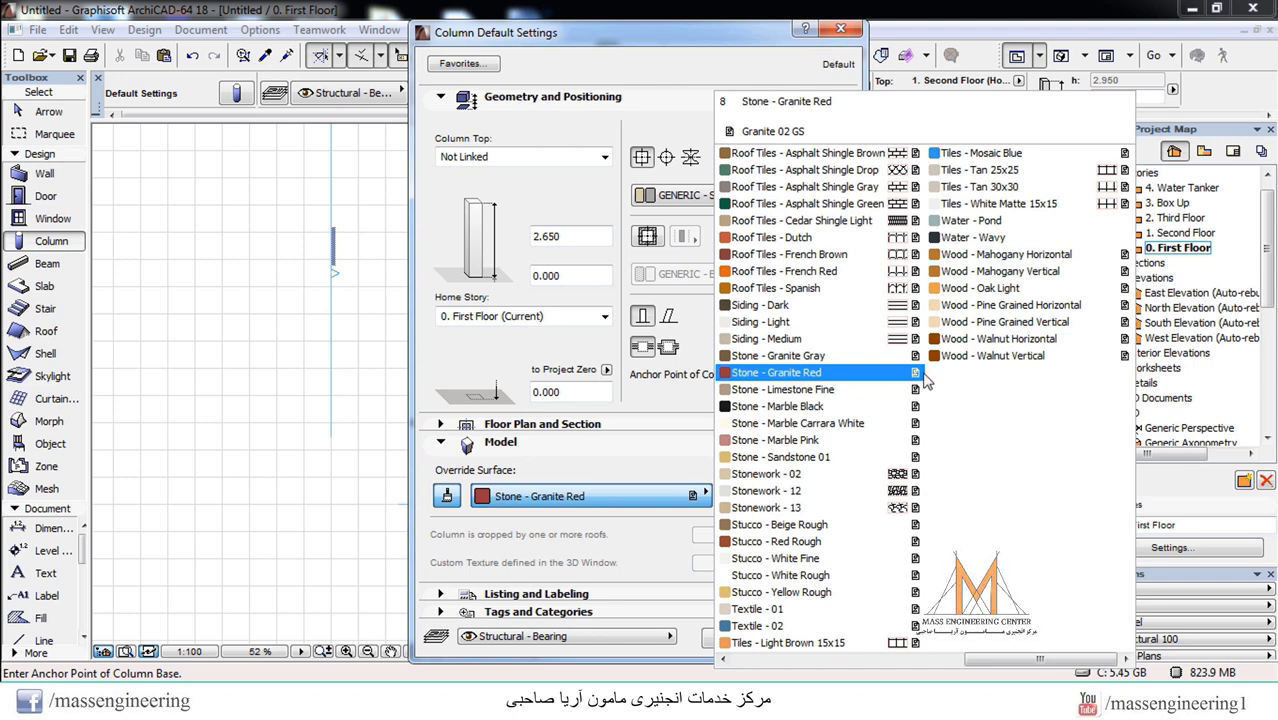
scroll(925, 378, "up", 10)
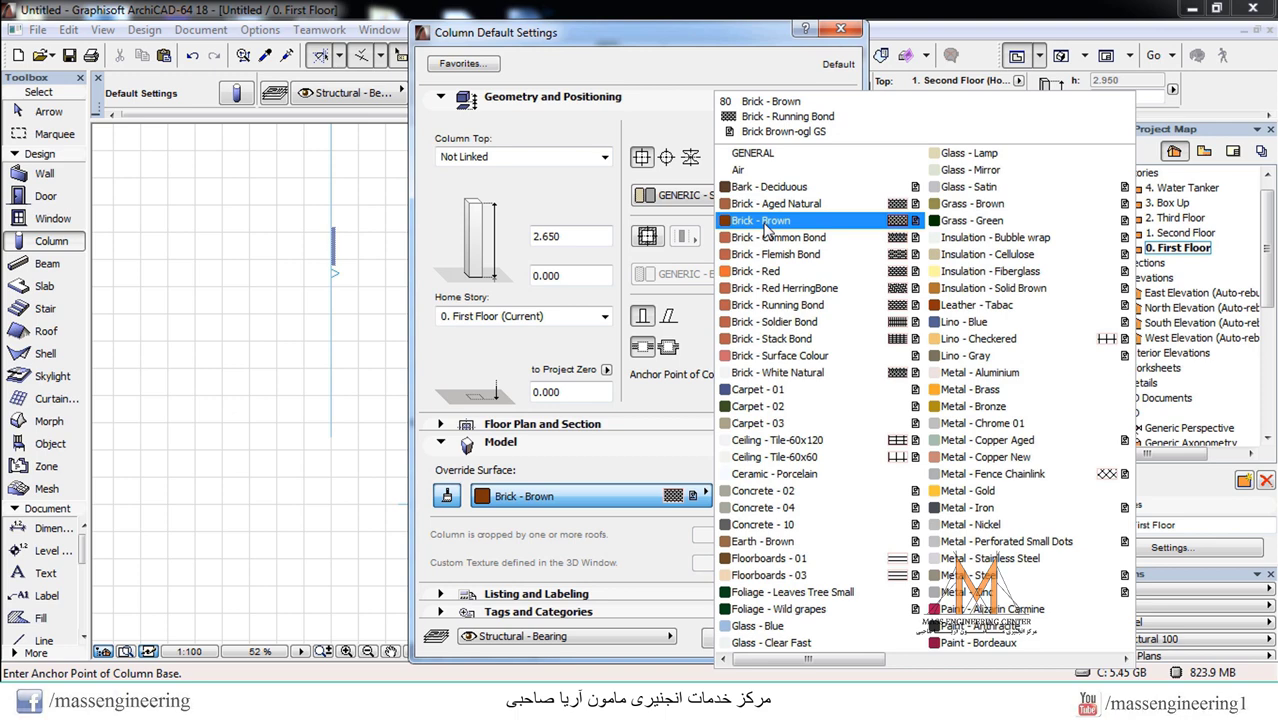
left_click(768, 193)
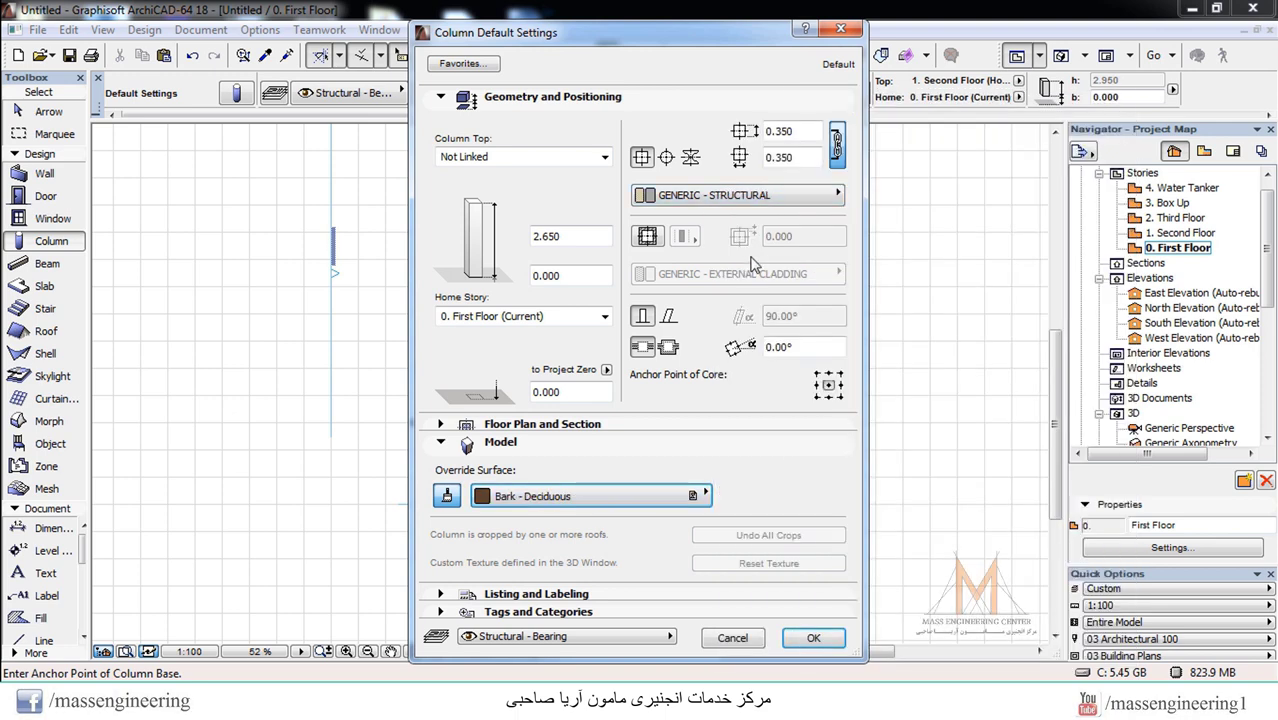
Keep the column on the Structural - Bearing layer and accept the column default settings
left_click(536, 637)
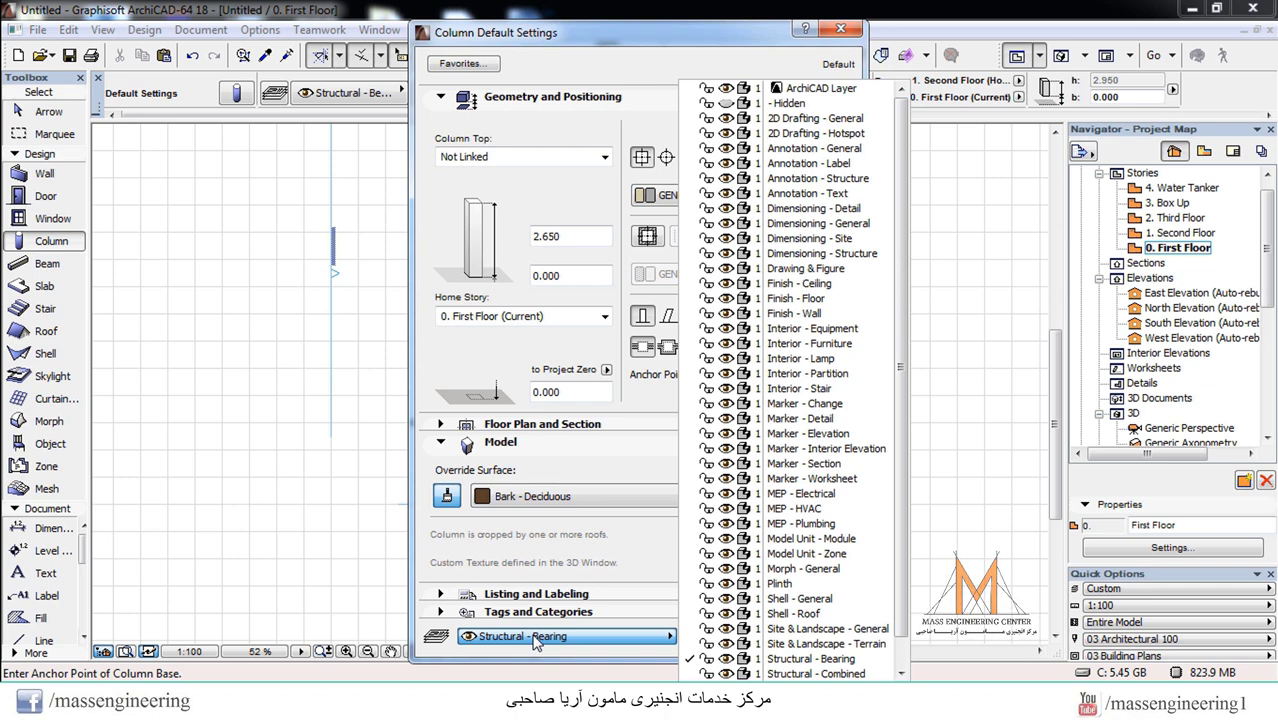
left_click(536, 637)
left_click(812, 637)
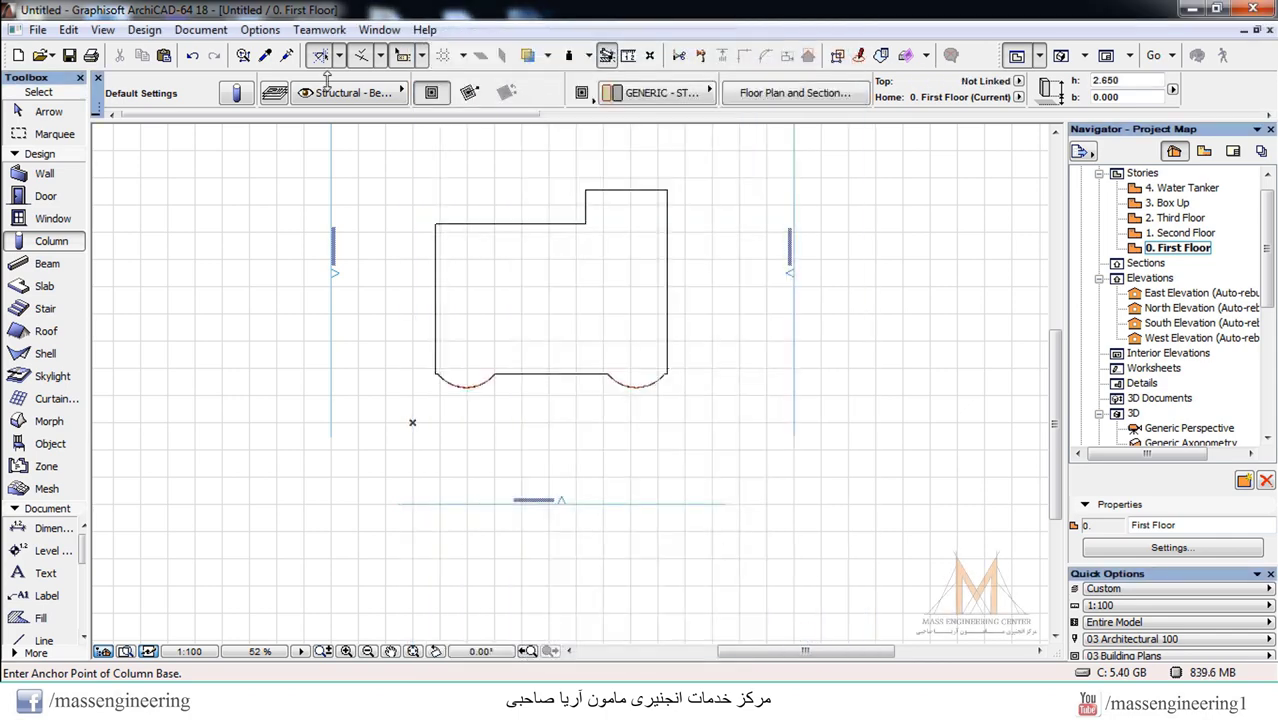
Create a new layer named Column in the model view layer settings
left_click(222, 31)
mouse_move(300, 199)
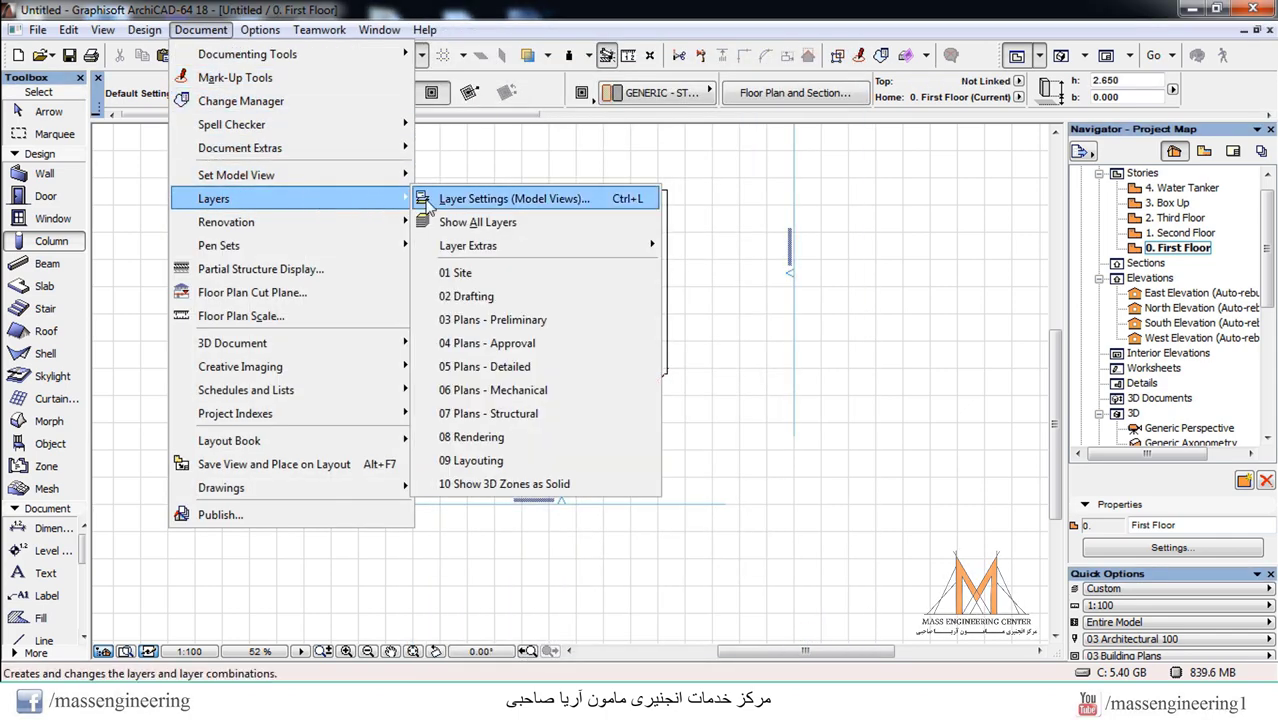
left_click(452, 200)
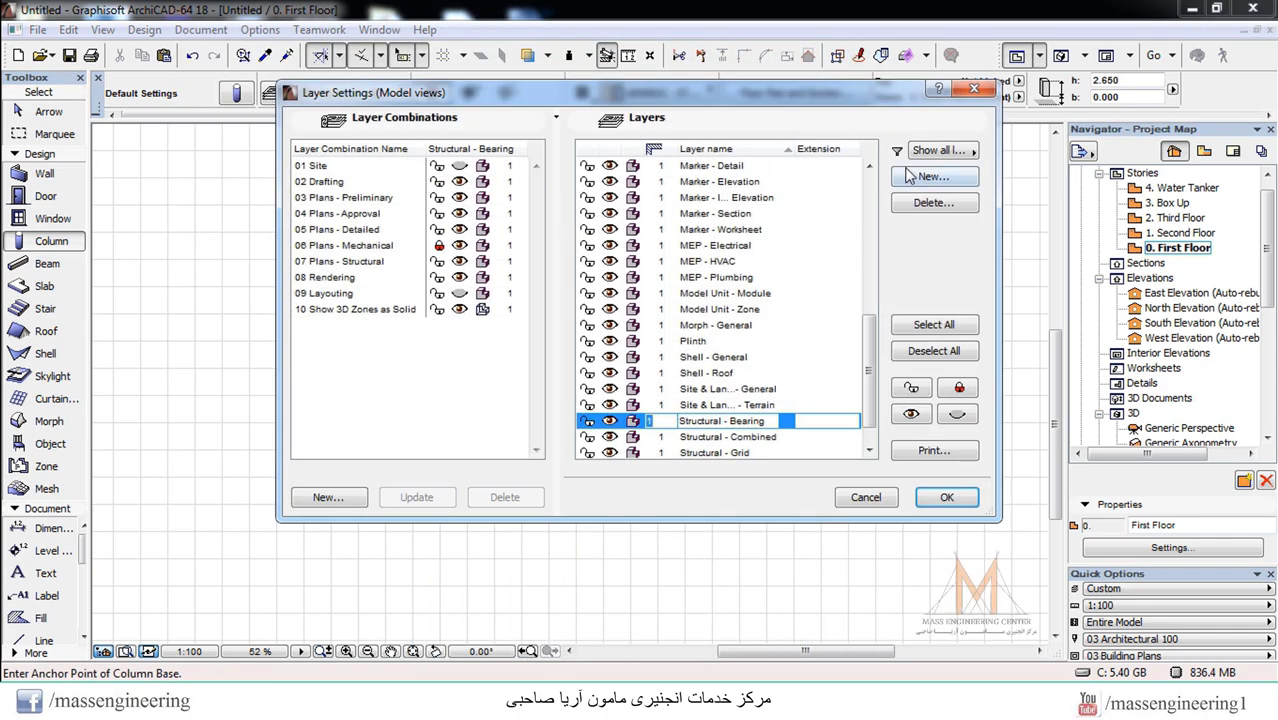
left_click(920, 177)
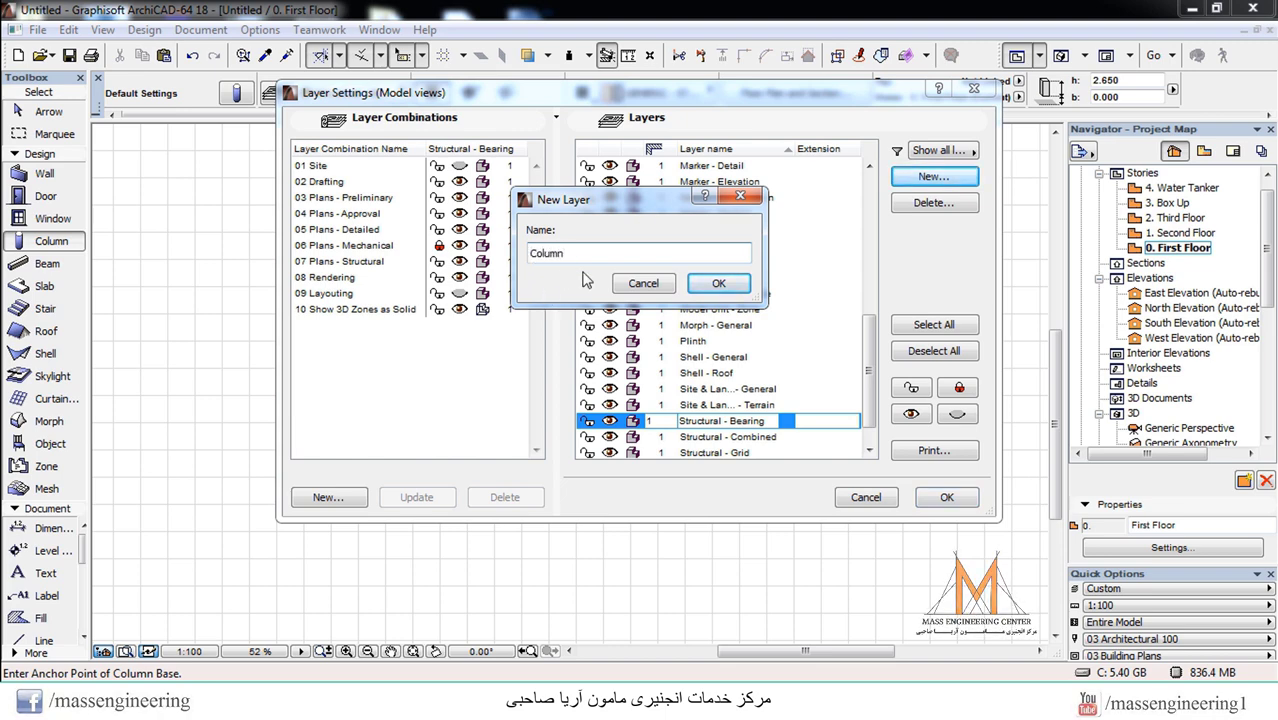
left_click(718, 283)
left_click(945, 497)
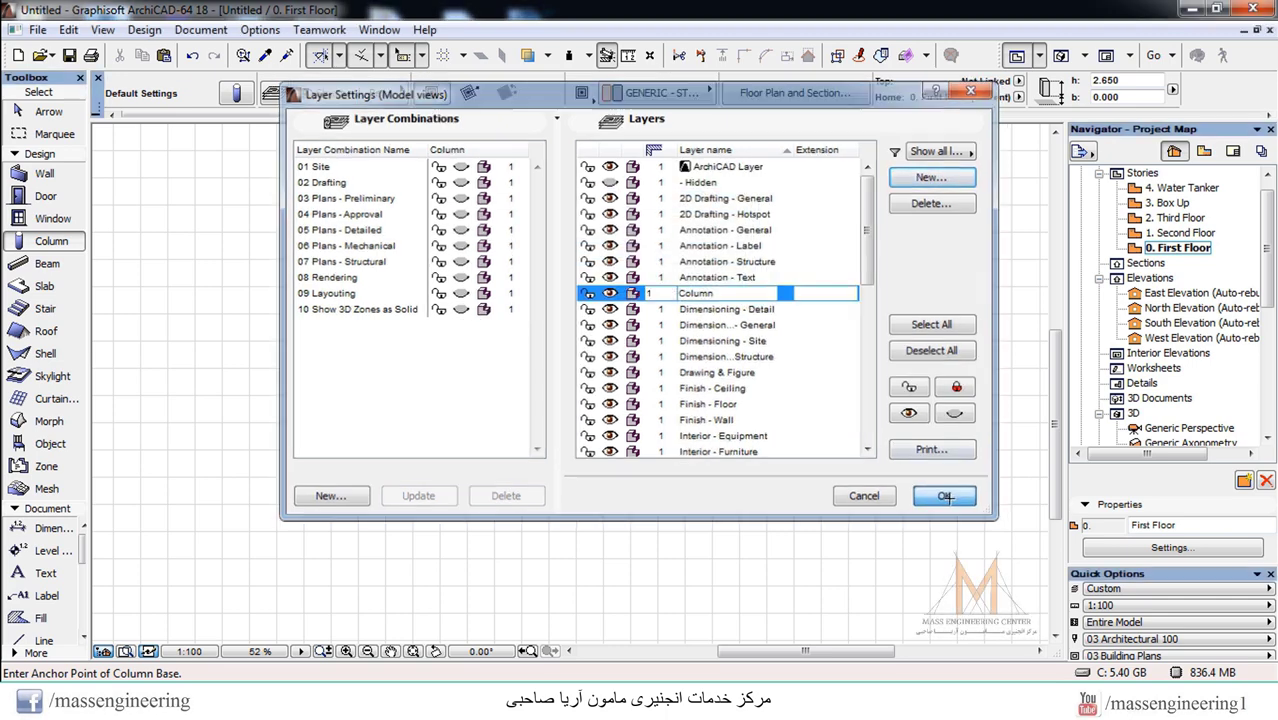
Assign the Column layer to the column default settings
double_click(50, 243)
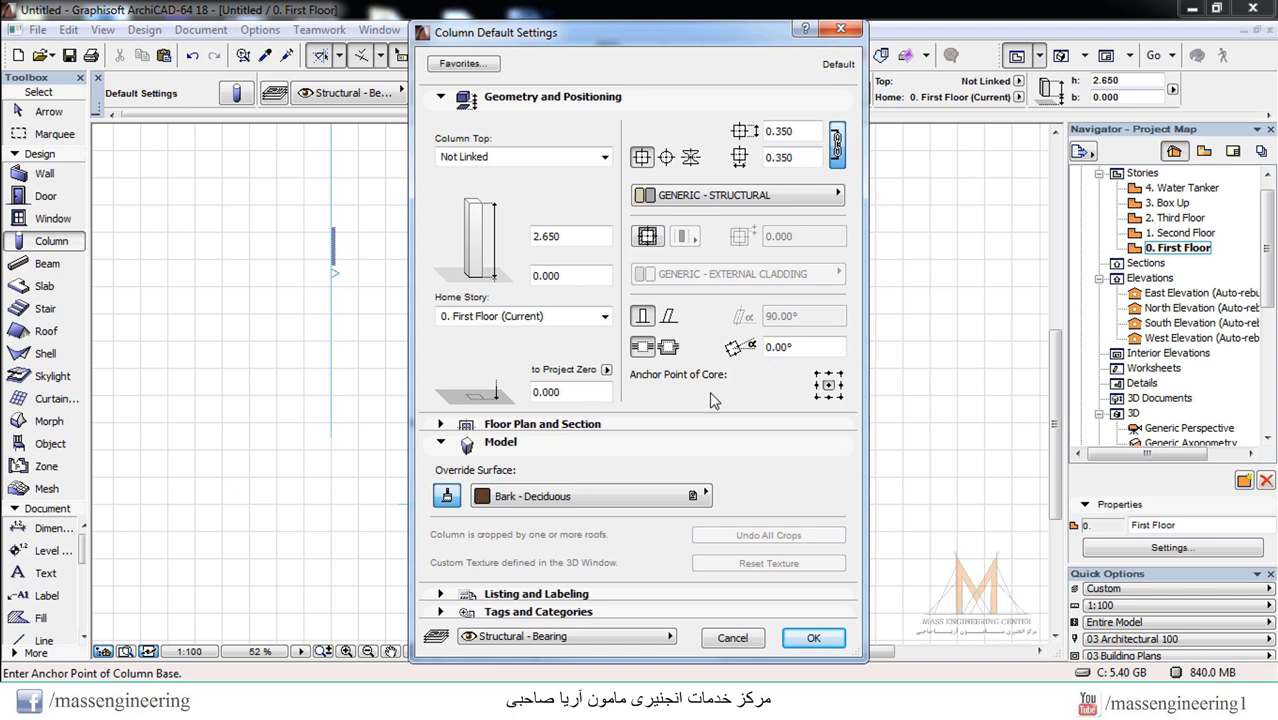
left_click(570, 636)
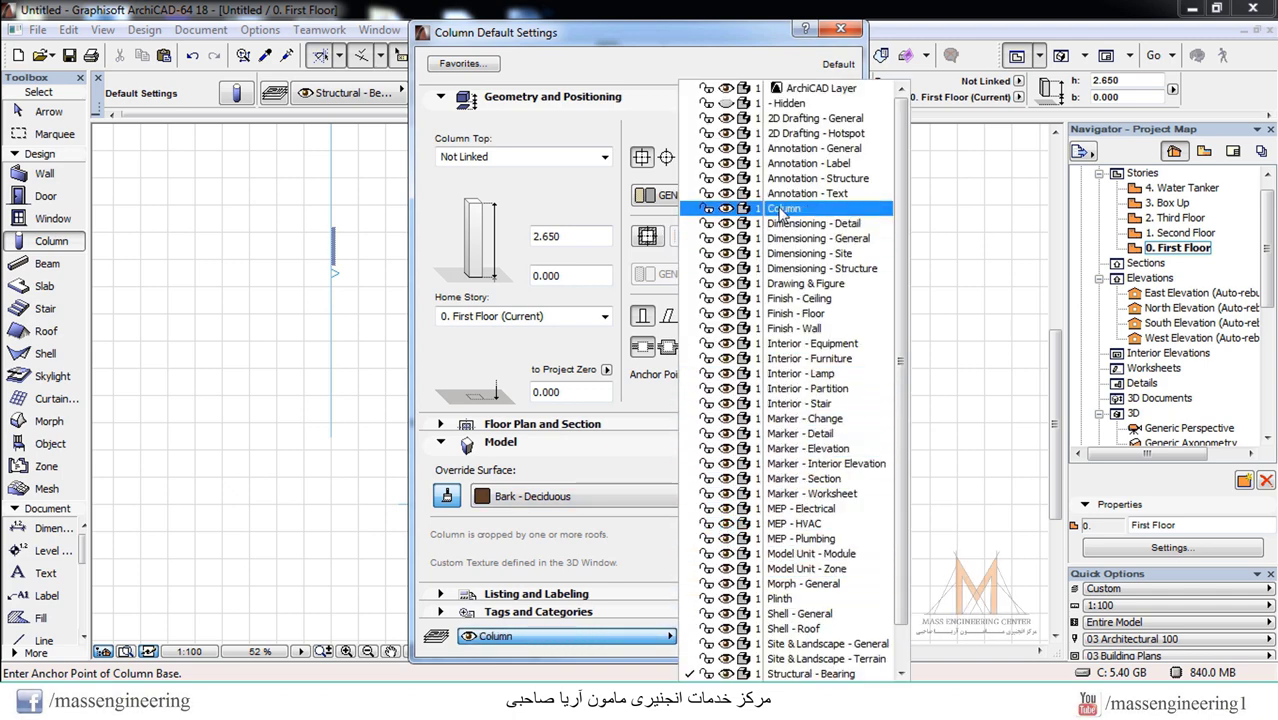
left_click(783, 208)
left_click(833, 632)
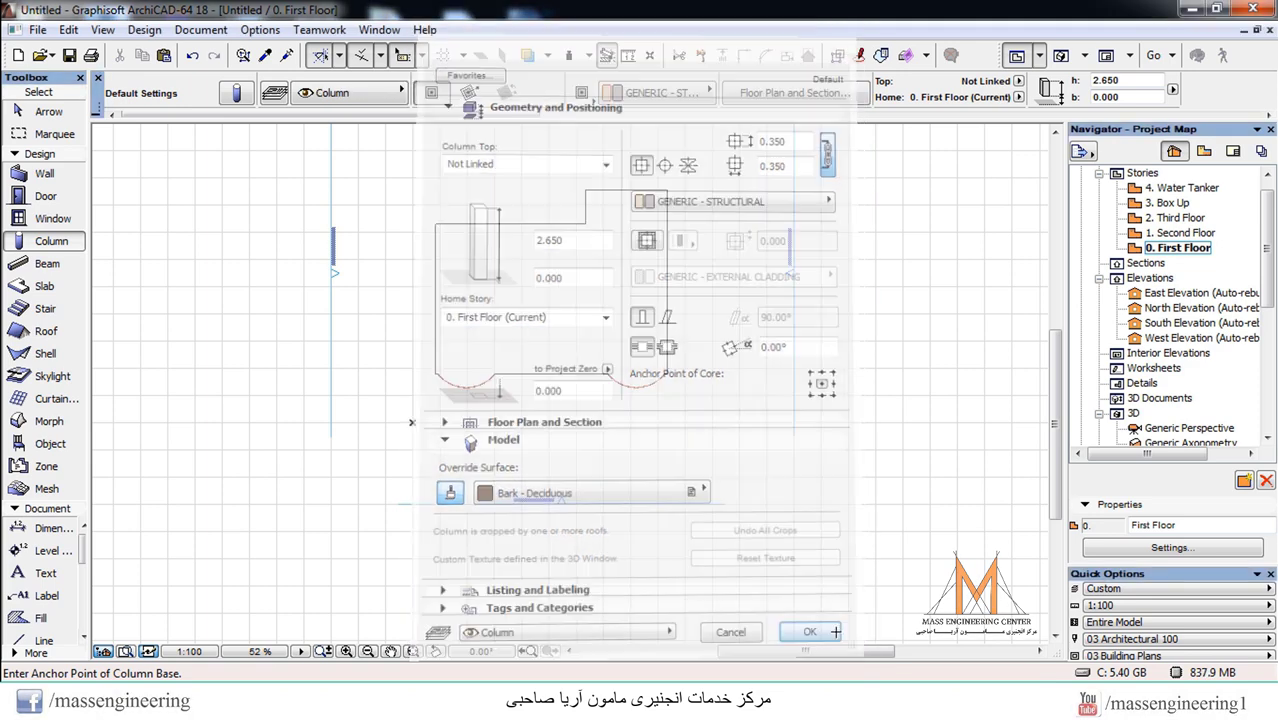
Place a column centred on the upper-left corner of the slab outline on the first floor plan
scroll(594, 328, "up", 2)
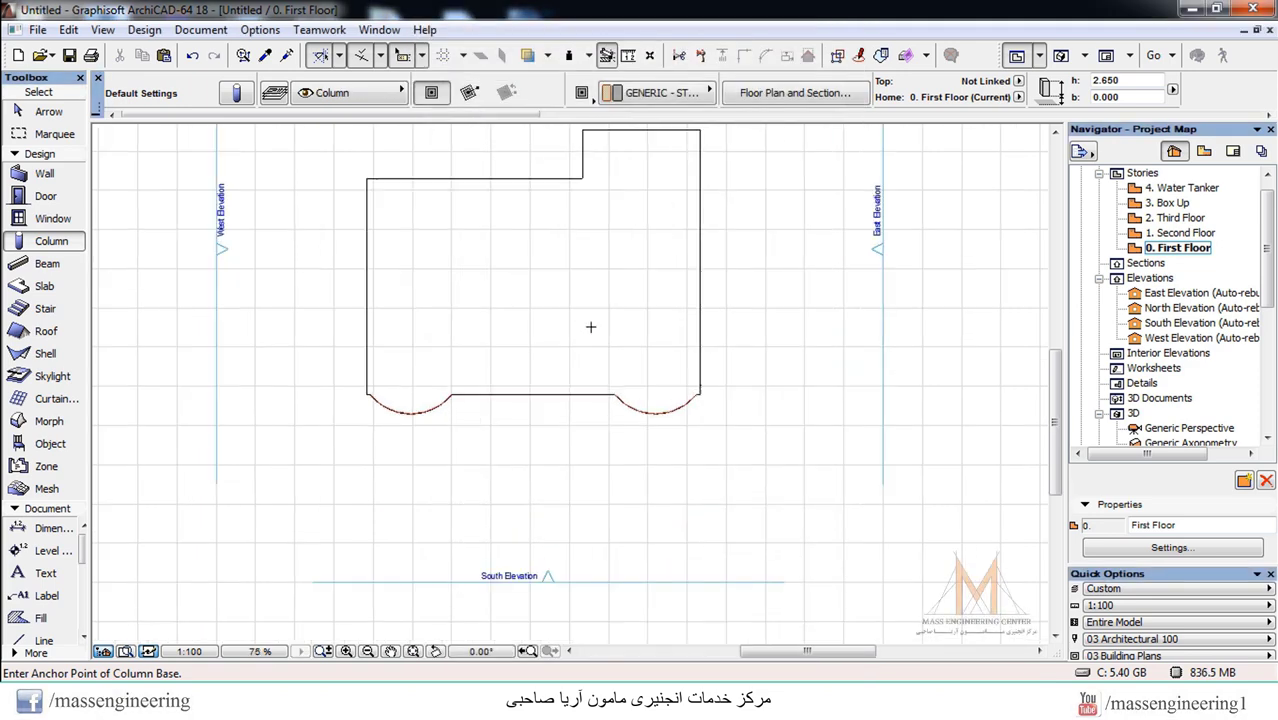
scroll(860, 410, "down", 3)
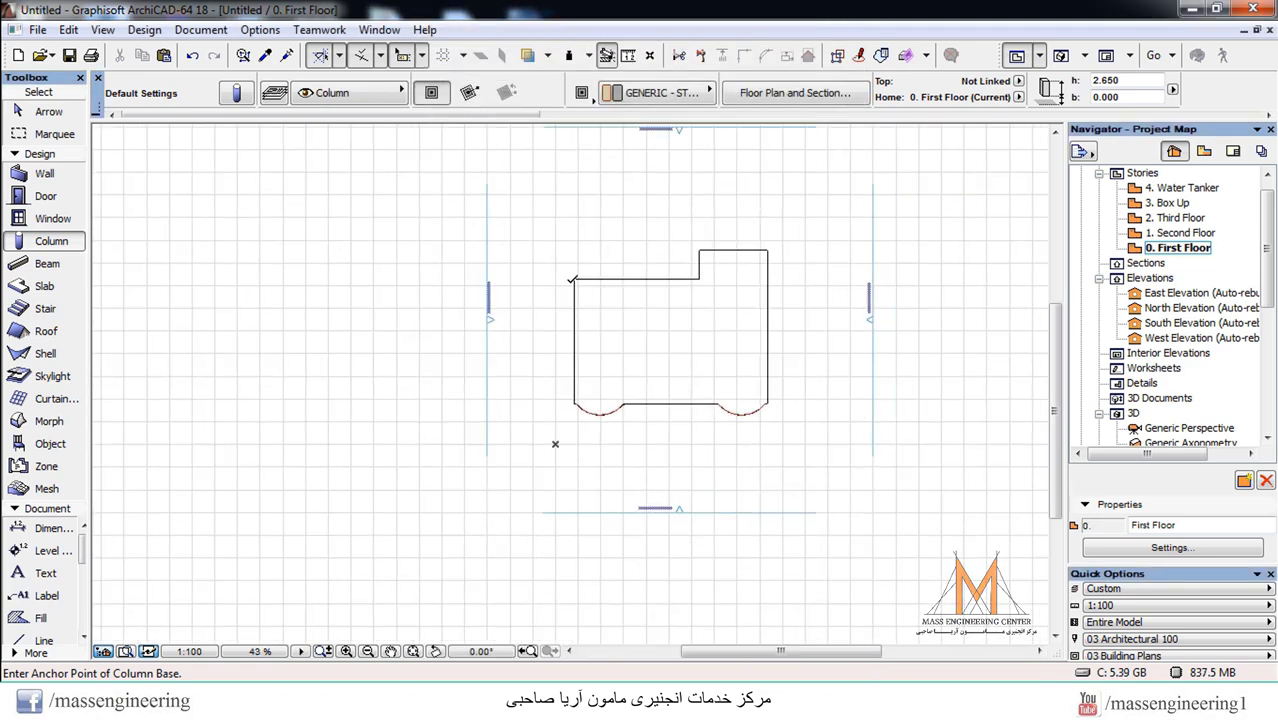
scroll(600, 298, "up", 4)
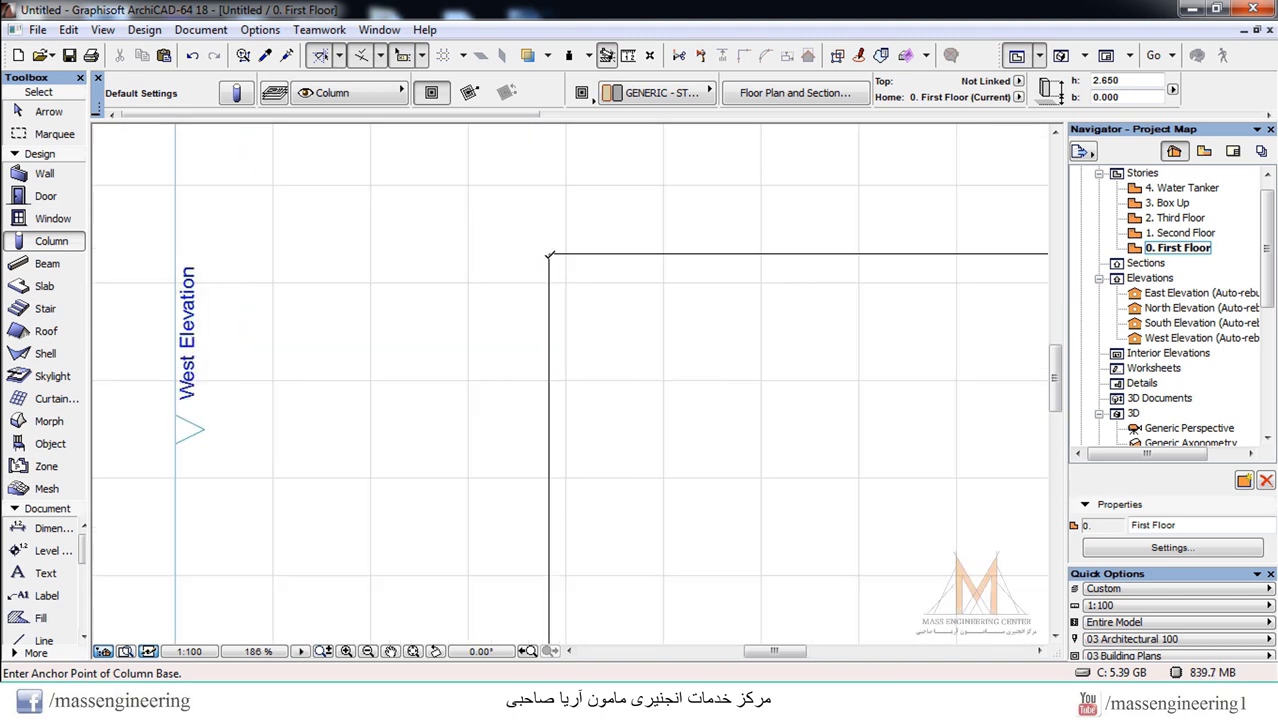
left_click(549, 253)
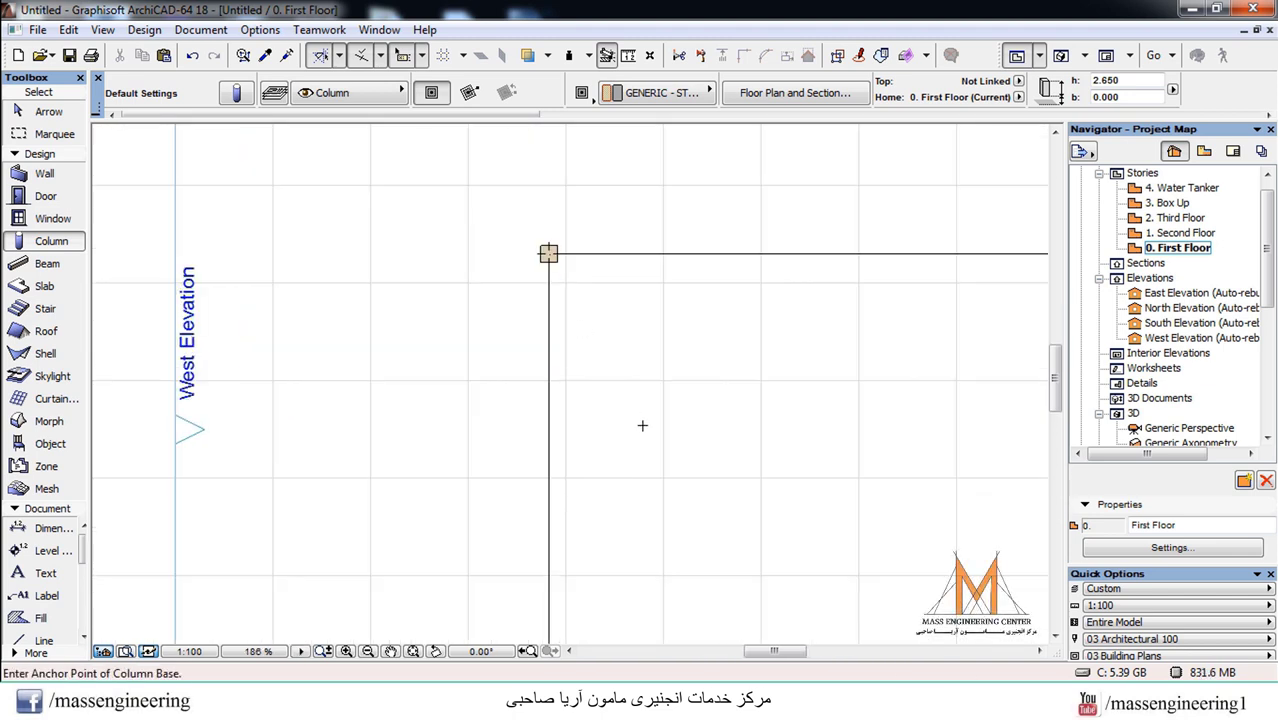
Inspect the placed column in 3D, checking how its base sits on the slab corner, and leave the Column tool
left_click(1060, 55)
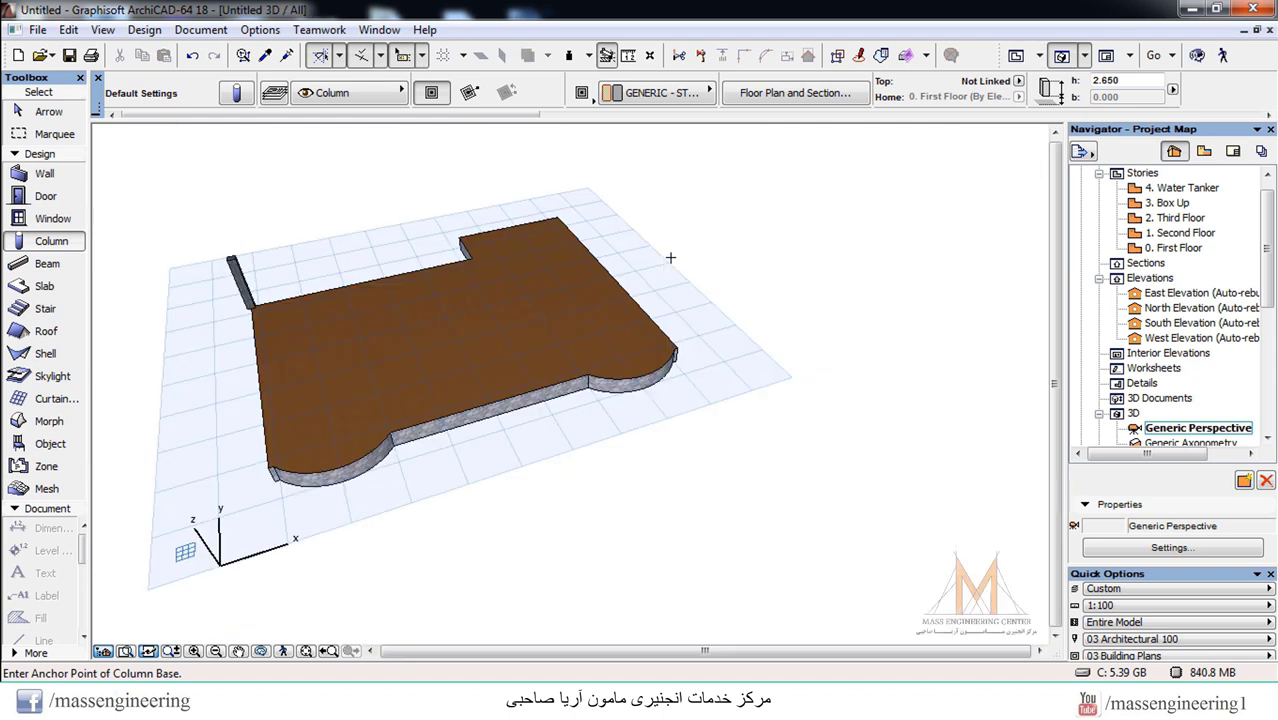
left_click(1197, 55)
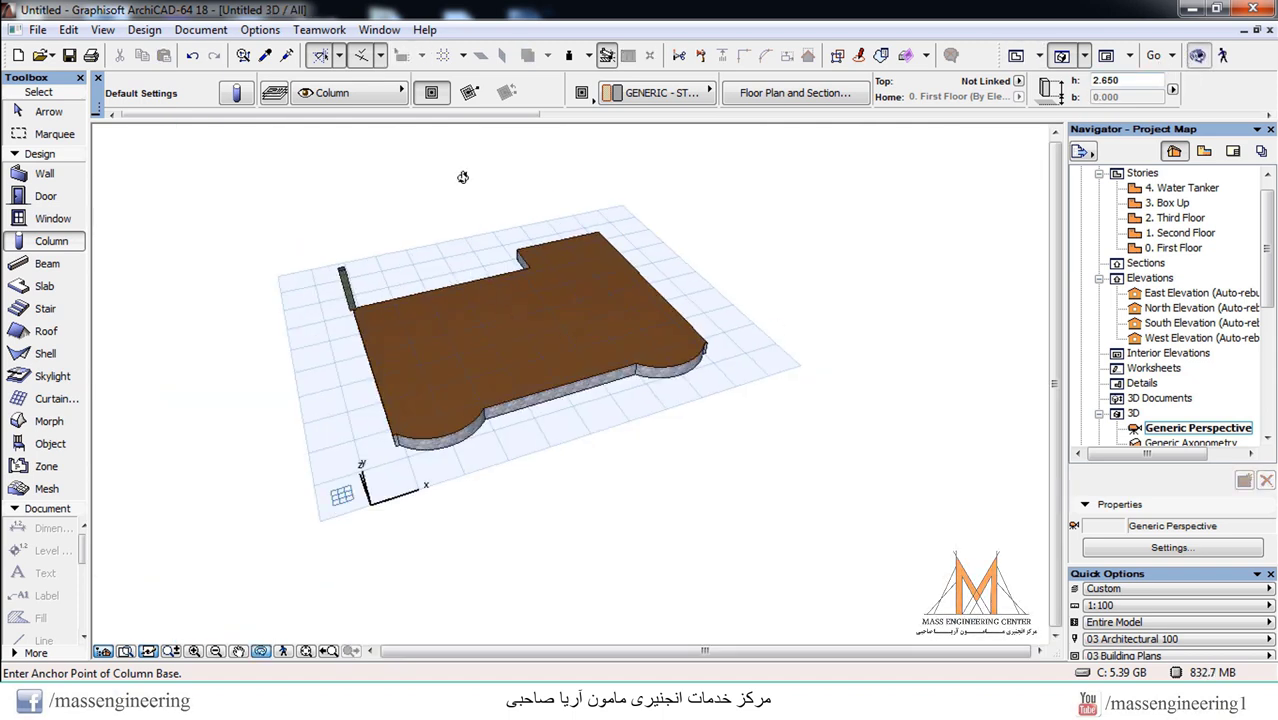
scroll(465, 177, "up", 10)
scroll(373, 289, "down", 10)
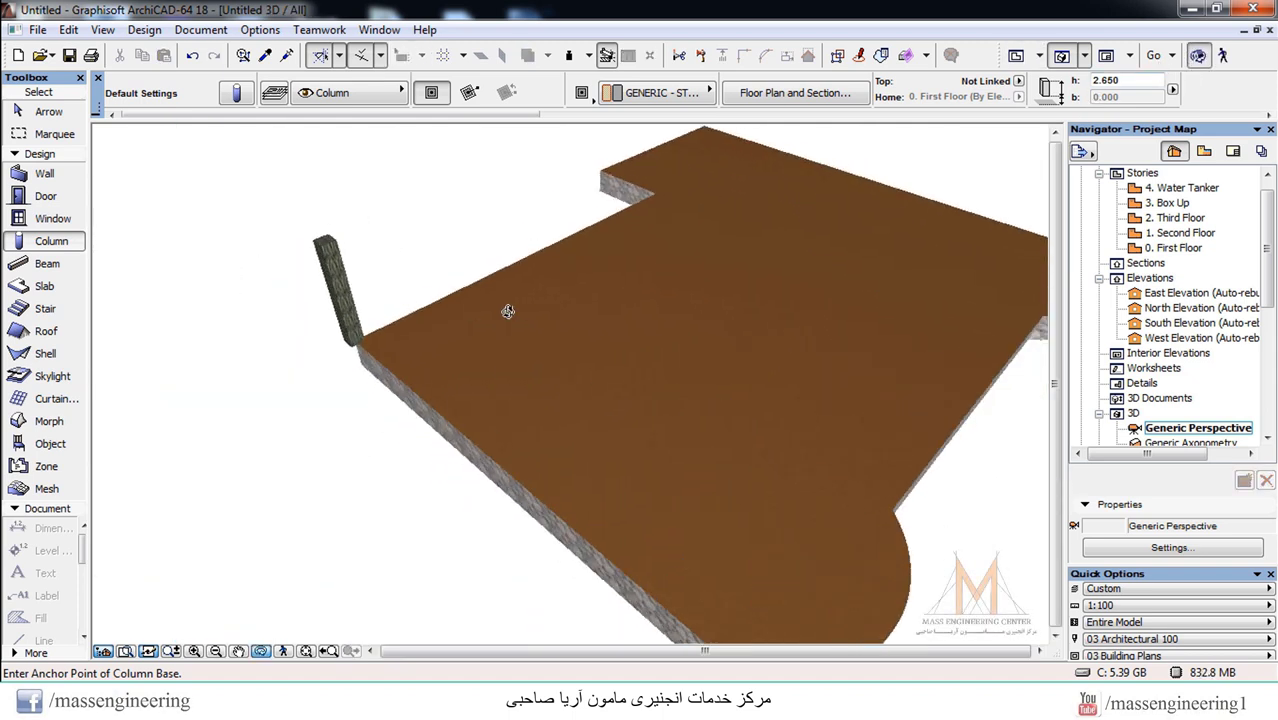
scroll(356, 440, "down", 5)
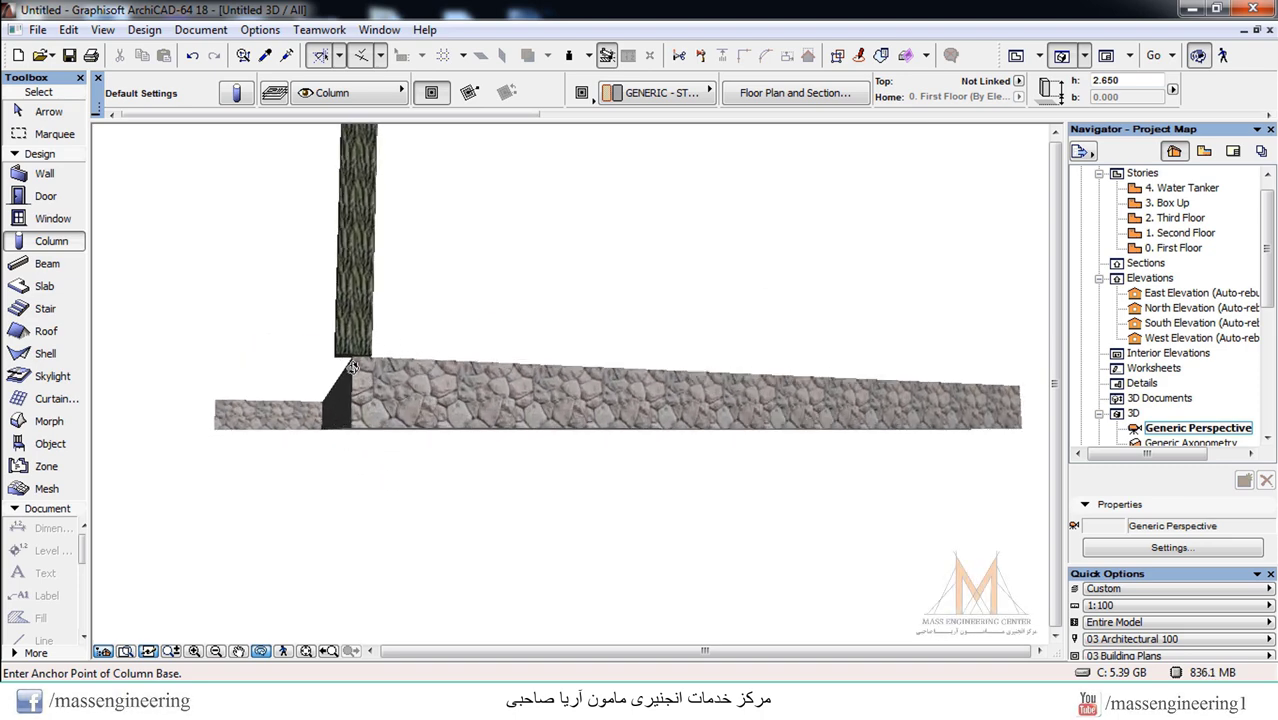
scroll(342, 370, "up", 5)
key("Escape")
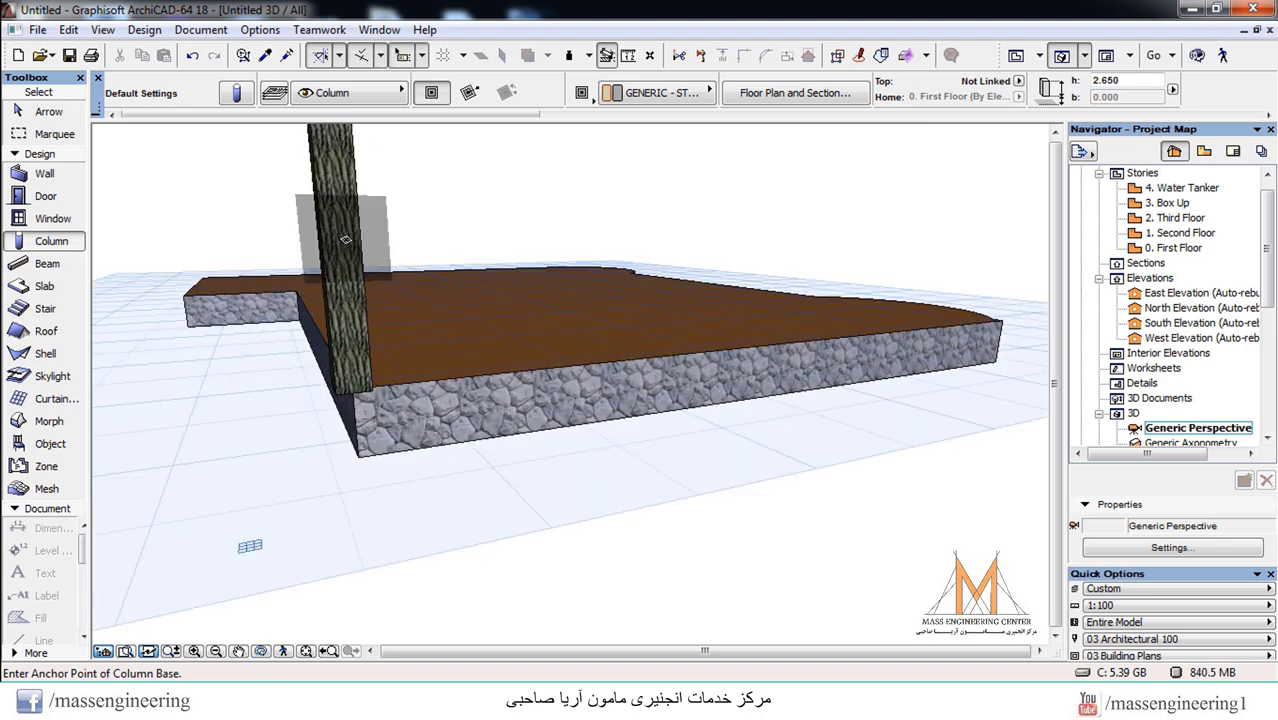
key("Escape")
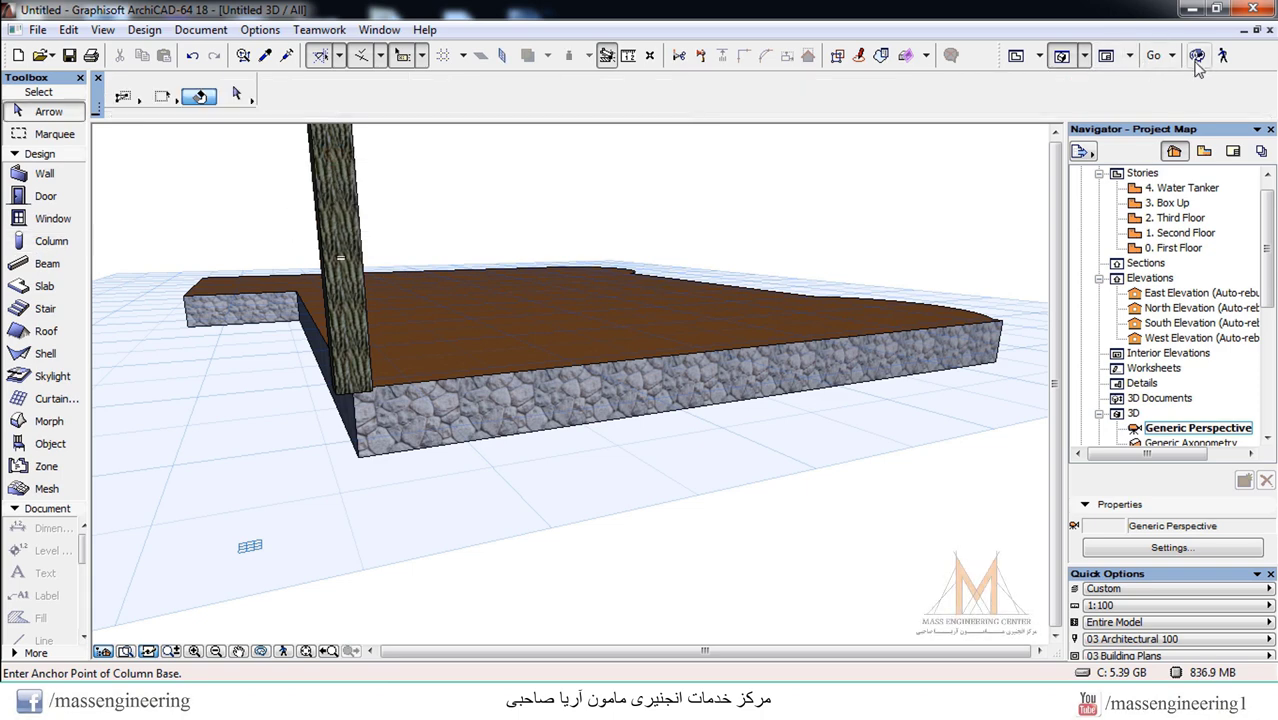
Change the placed column's override surface to Brick - Brown and deselect it
left_click(335, 168)
right_click(335, 168)
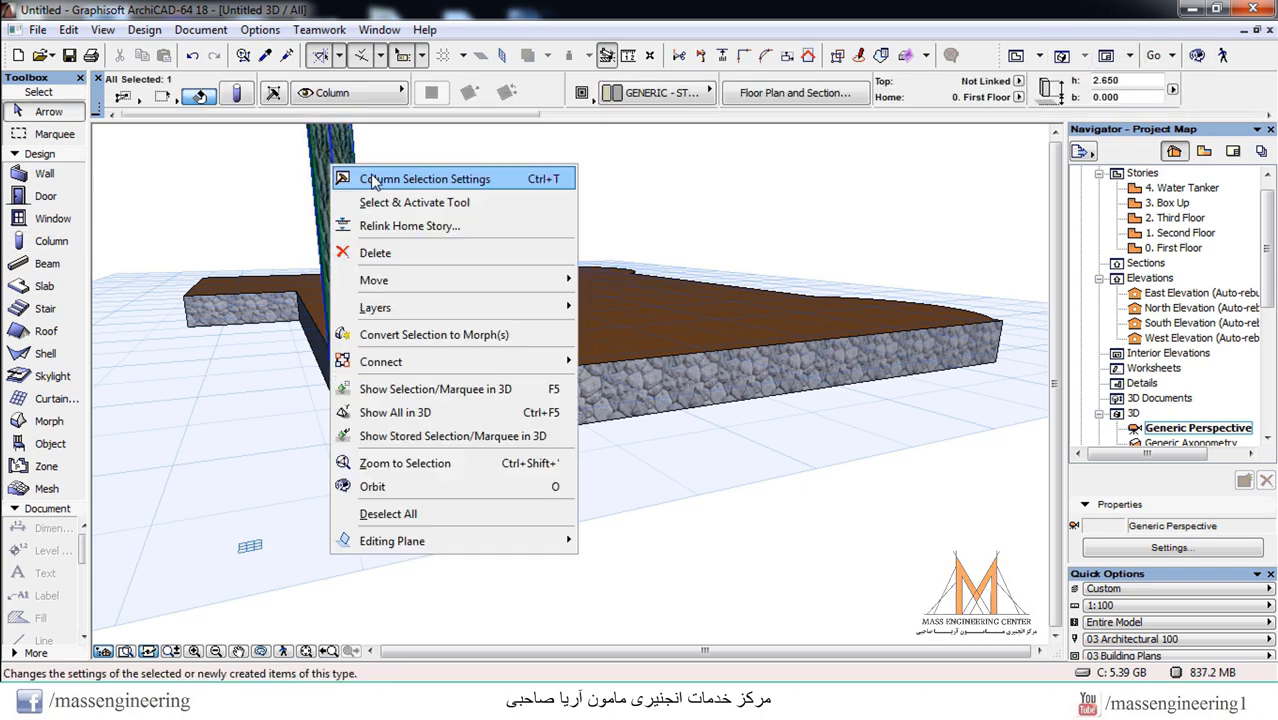
left_click(375, 177)
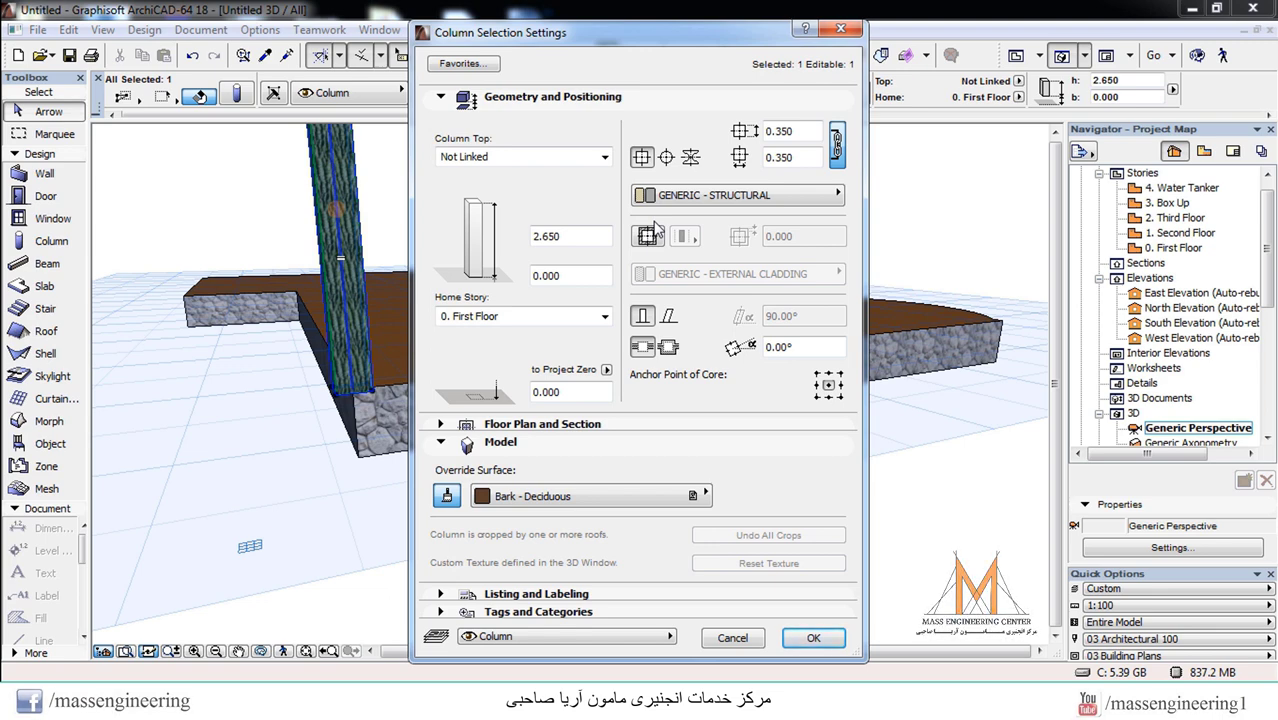
left_click(600, 496)
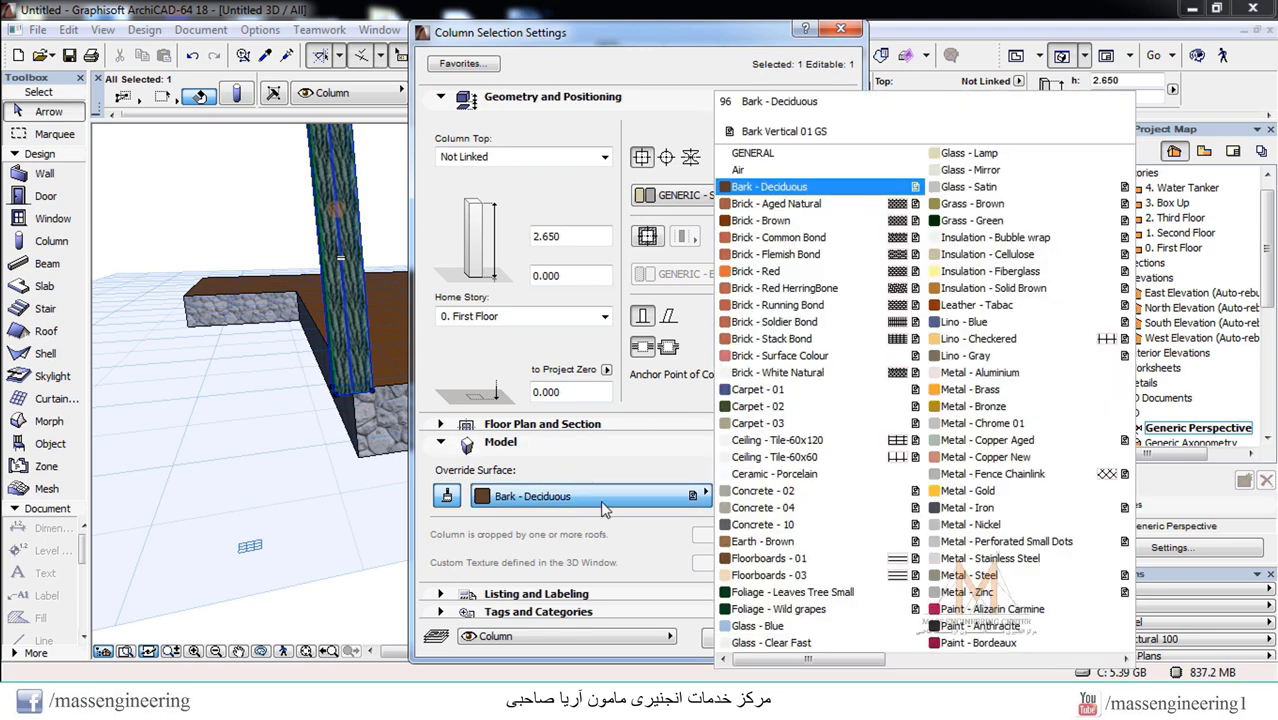
left_click(757, 222)
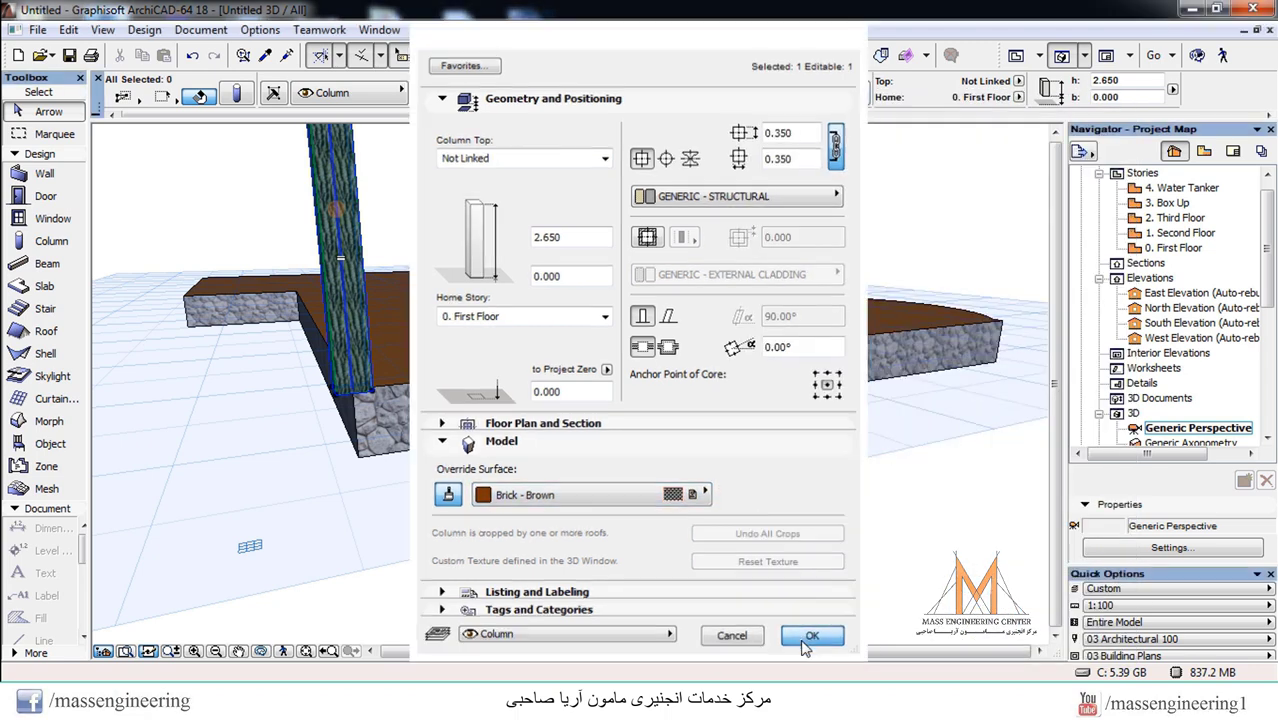
left_click(800, 643)
key("Escape")
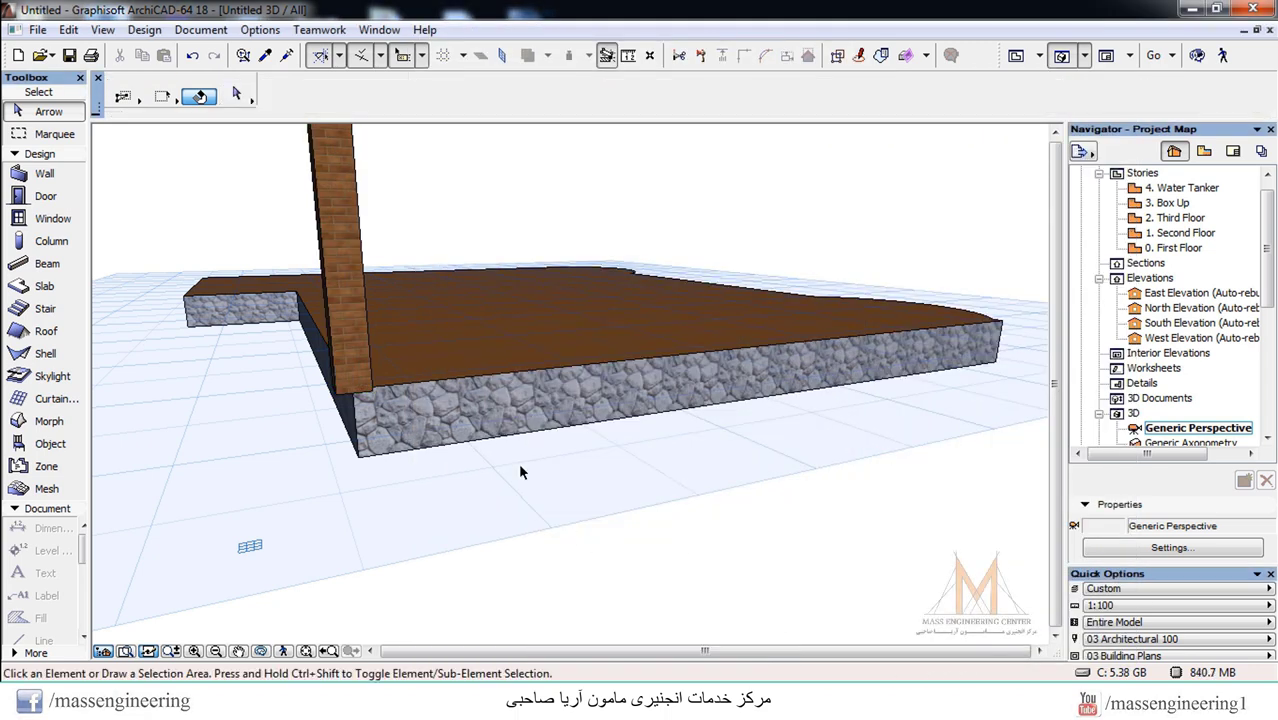
Move the column on the floor plan so its upper-left corner meets the slab's corner, and check it in 3D
middle_click_drag(520, 318, 982, 220, "shift")
left_click(1016, 55)
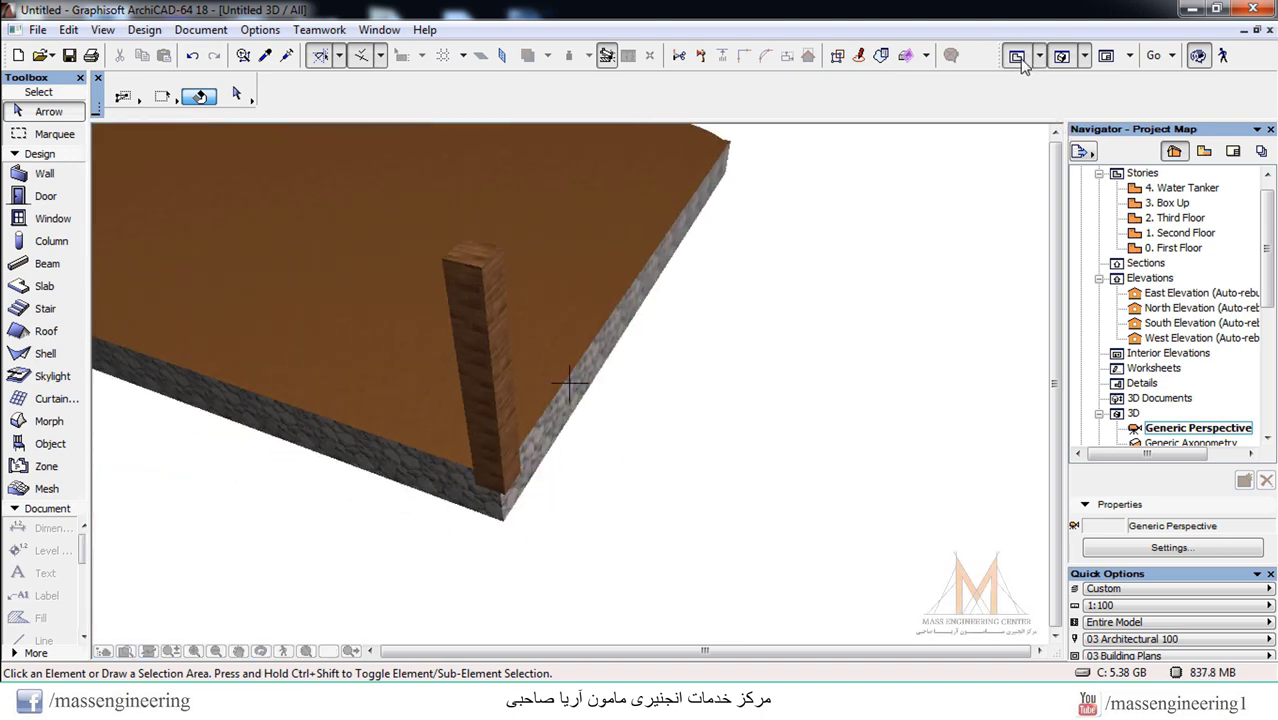
scroll(548, 253, "up", 5)
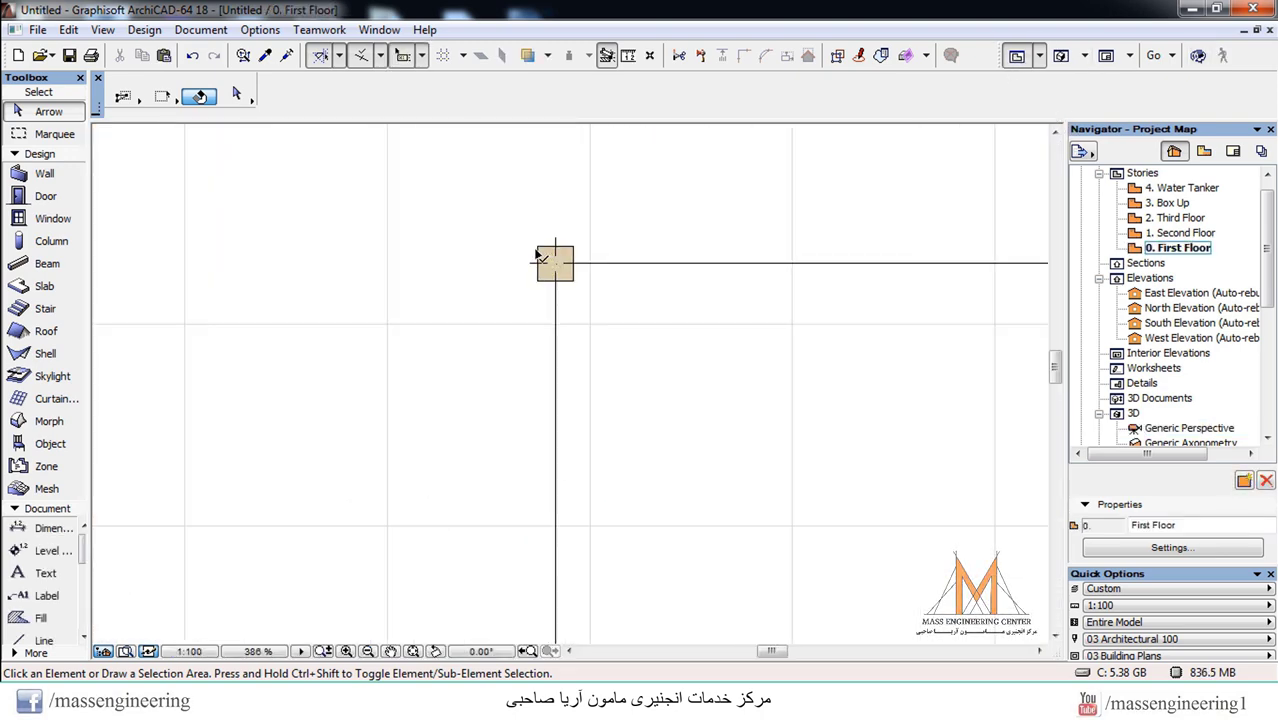
left_click(548, 253)
left_click(541, 243)
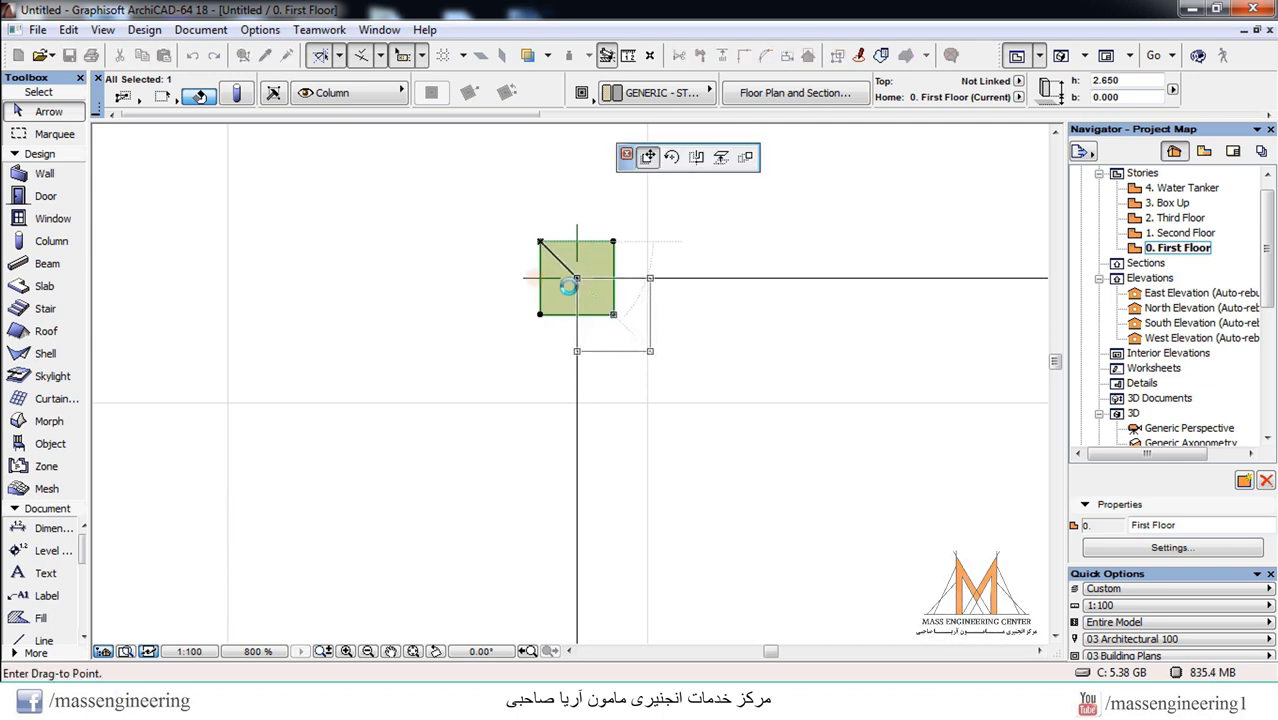
left_click(577, 279)
left_click(496, 331)
left_click(1052, 62)
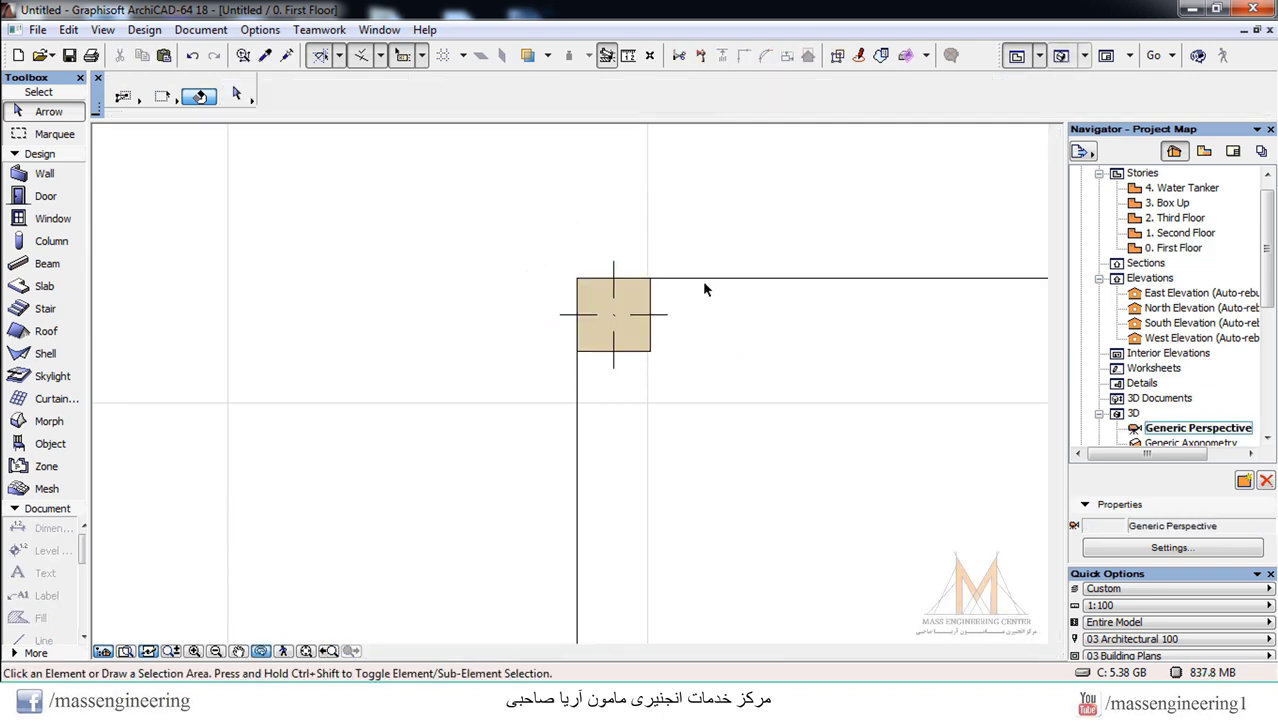
middle_click_drag(633, 241, 457, 400, "shift")
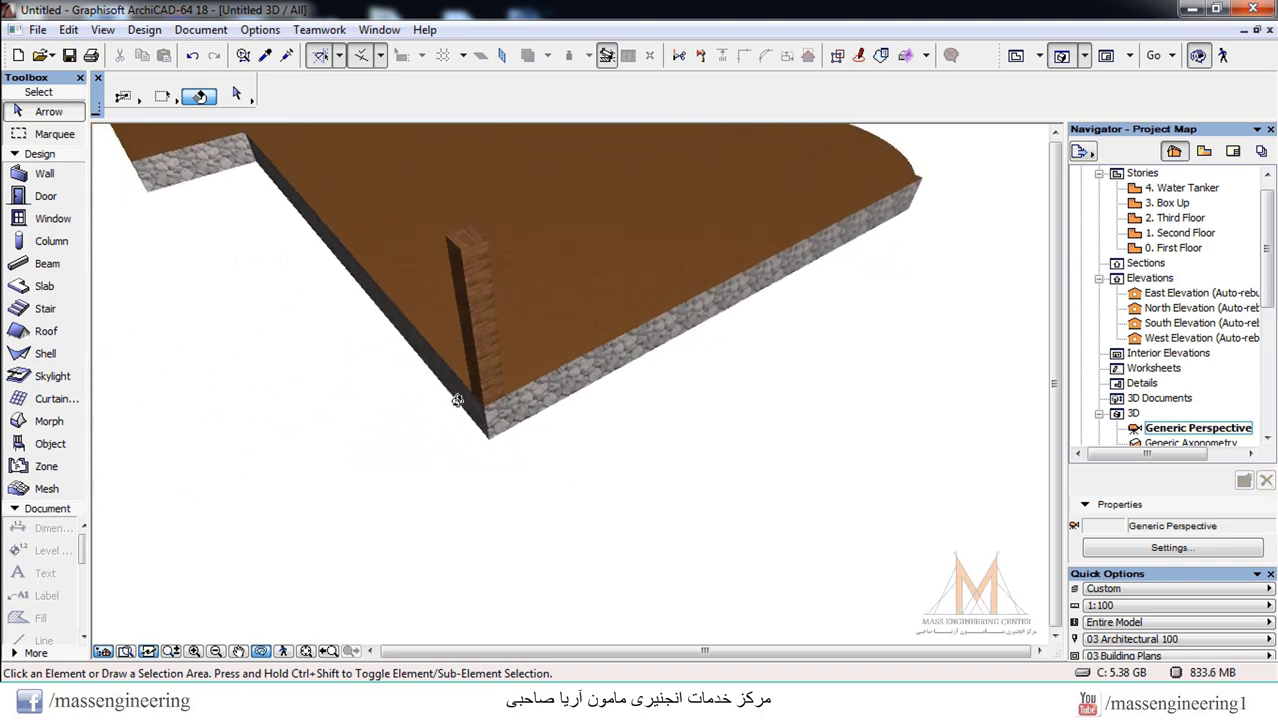
On the first floor plan, drag a copy of the corner column 2.85 straight down along the slab's left edge, and deselect it
left_click(1016, 55)
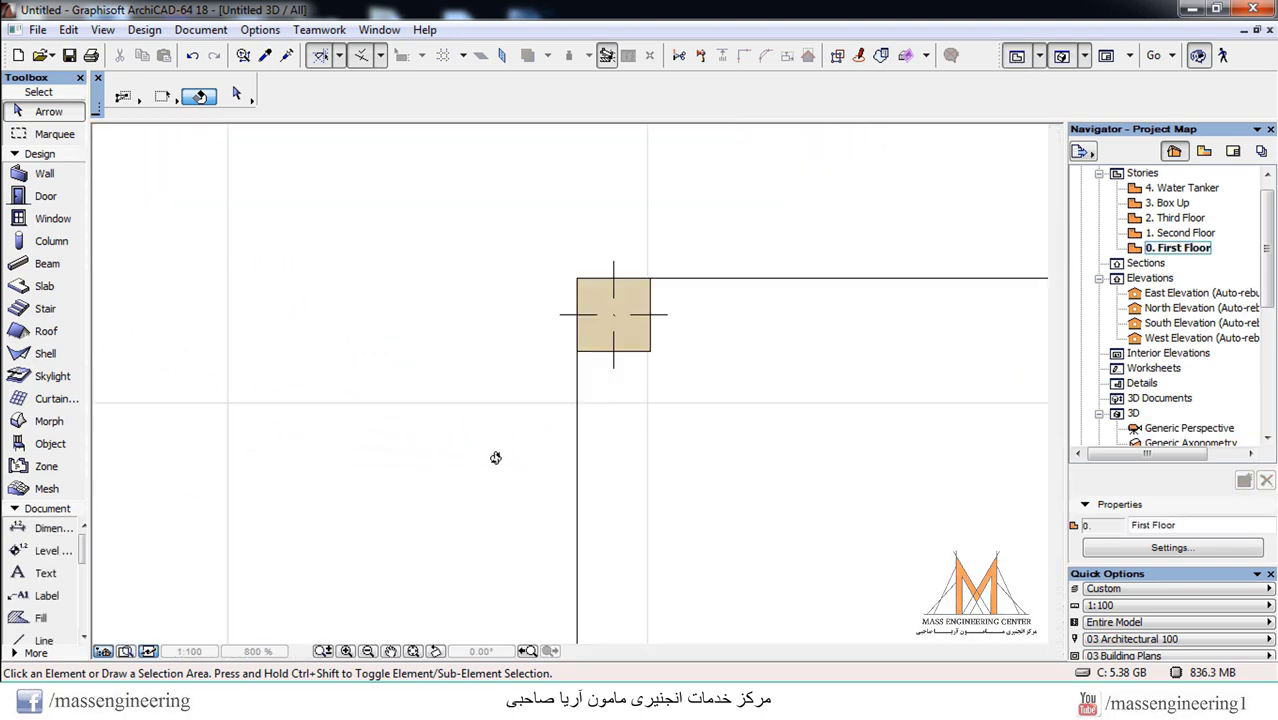
scroll(605, 322, "up", 3)
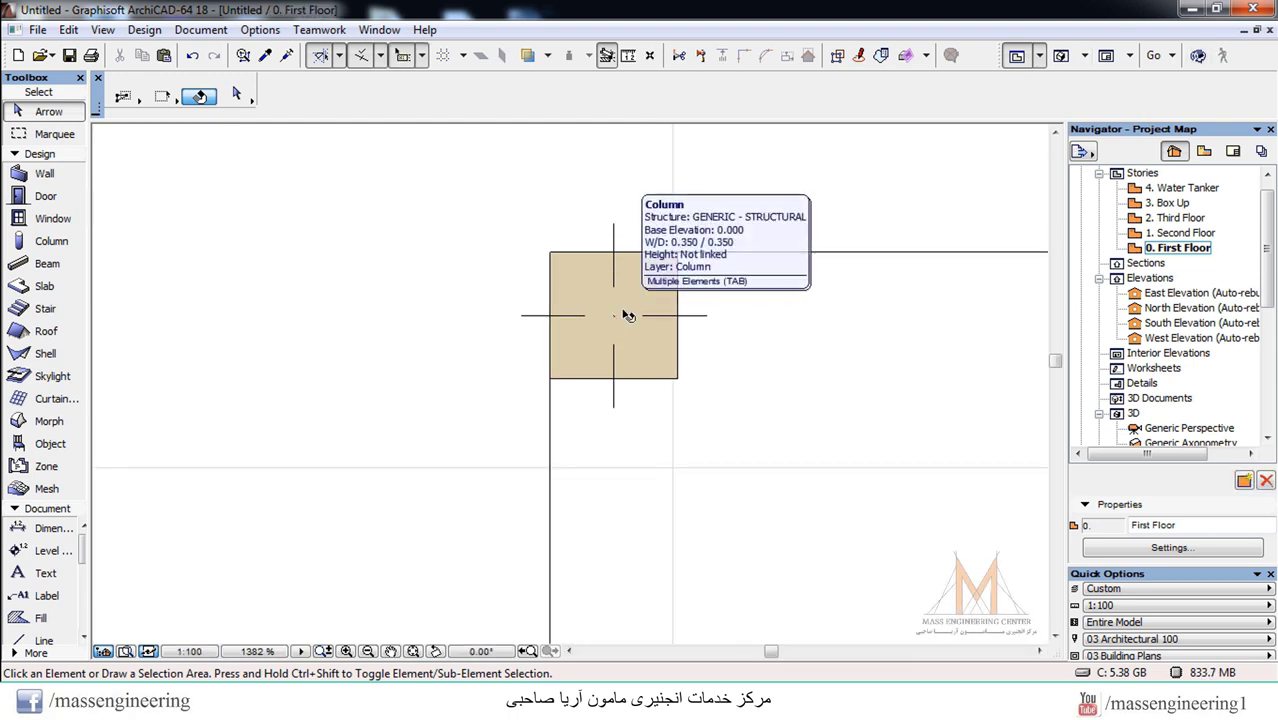
left_click(627, 316)
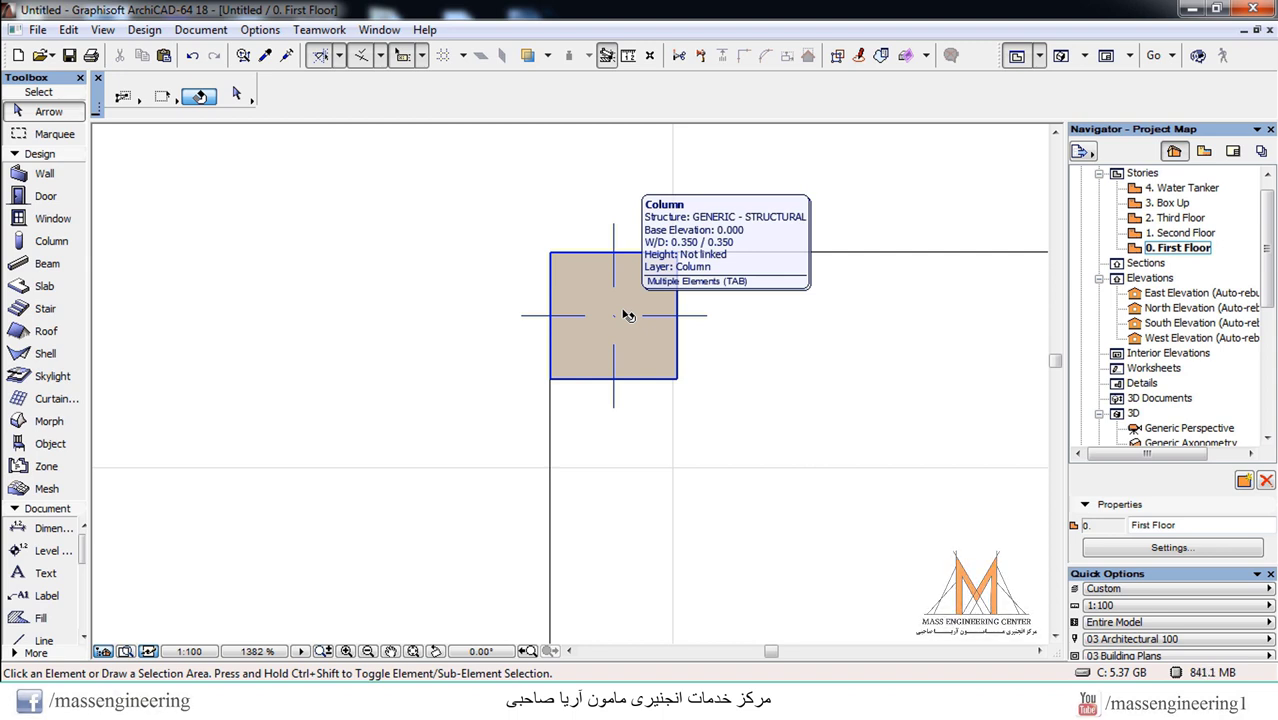
left_click(627, 316)
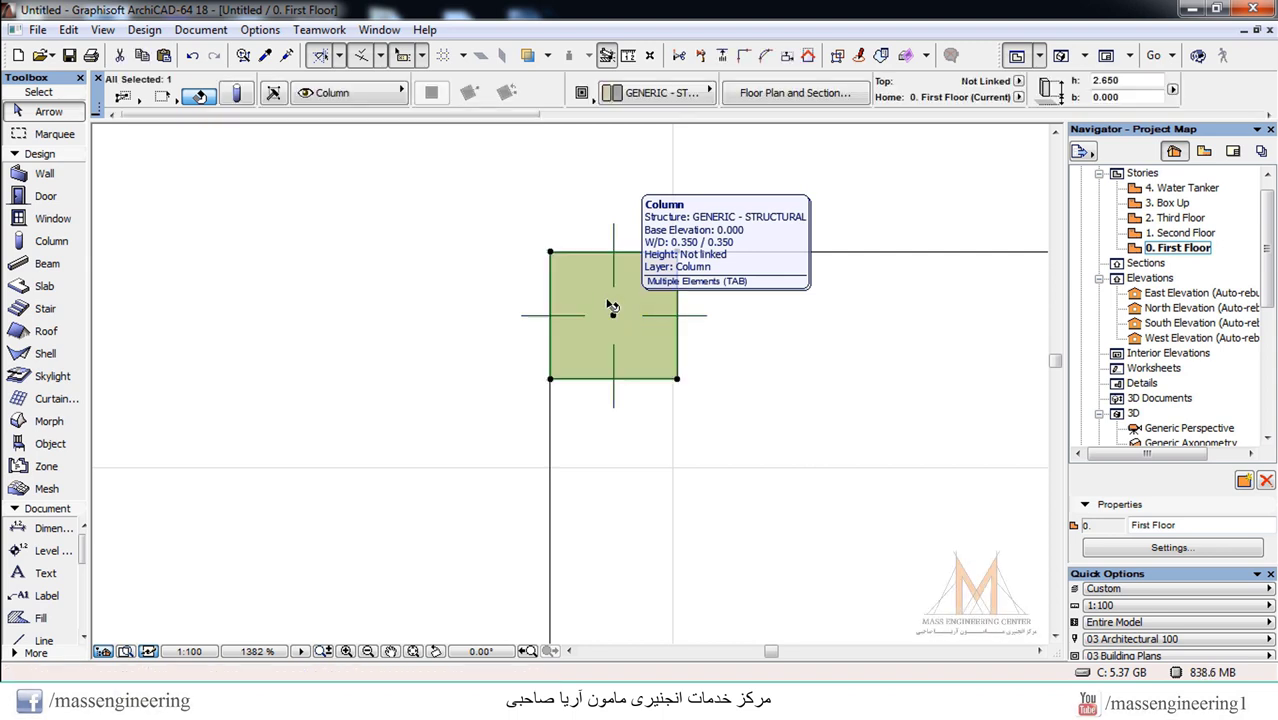
scroll(570, 209, "down", 2)
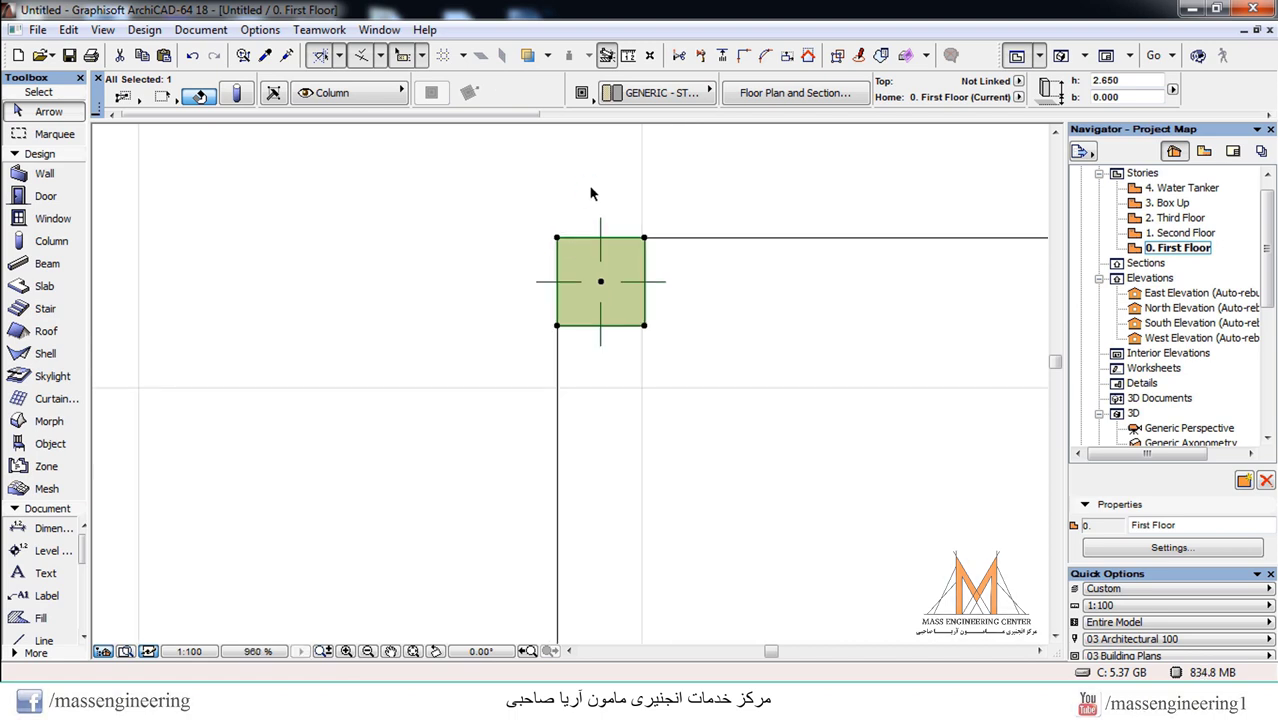
right_click(557, 328)
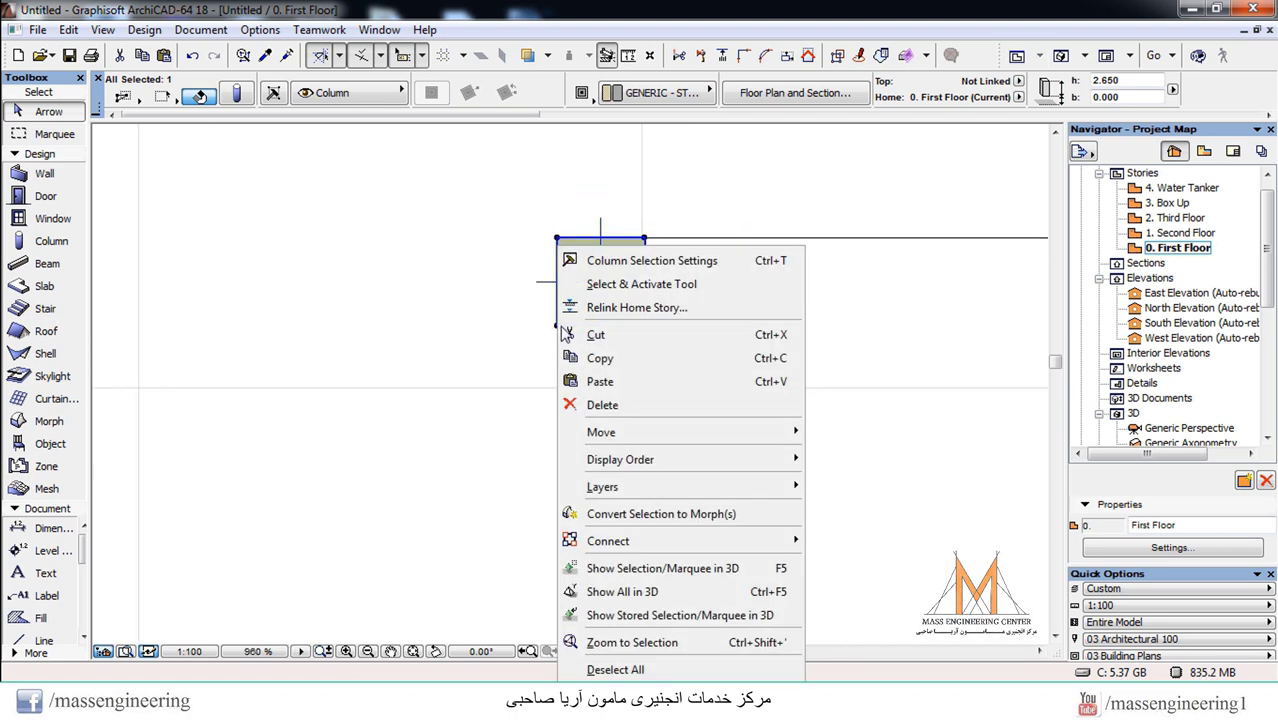
mouse_move(660, 440)
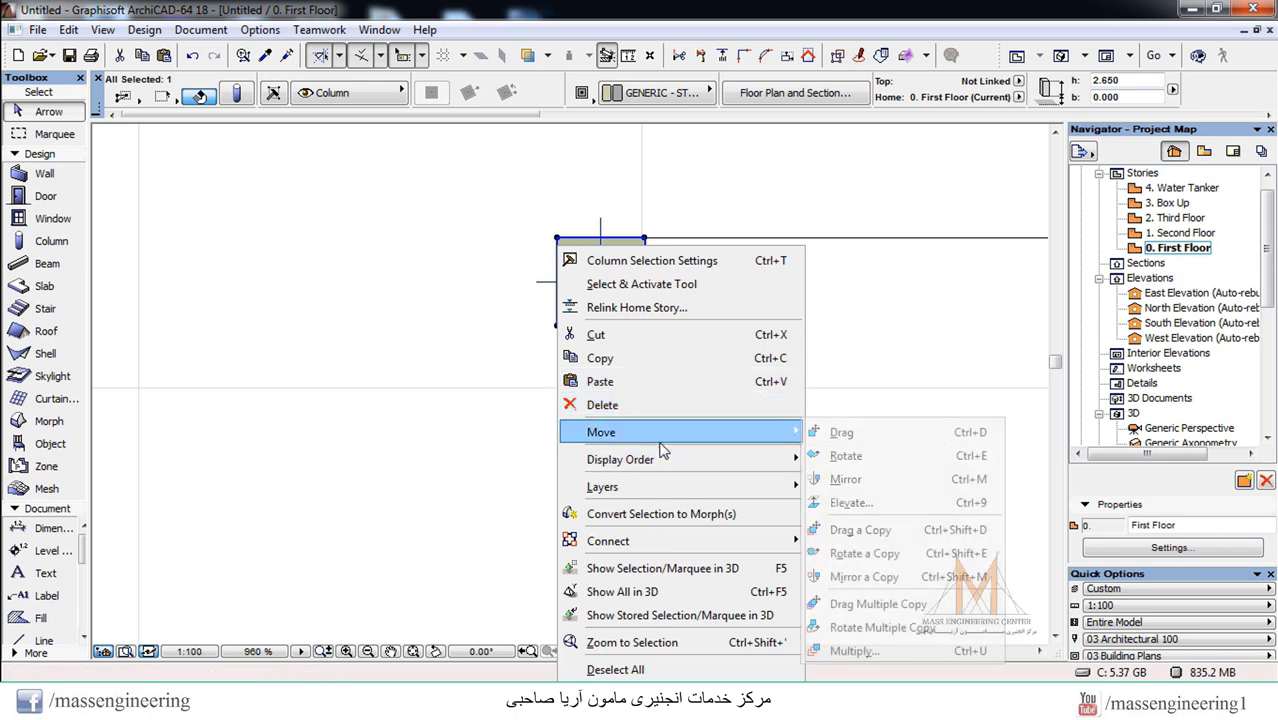
left_click(878, 538)
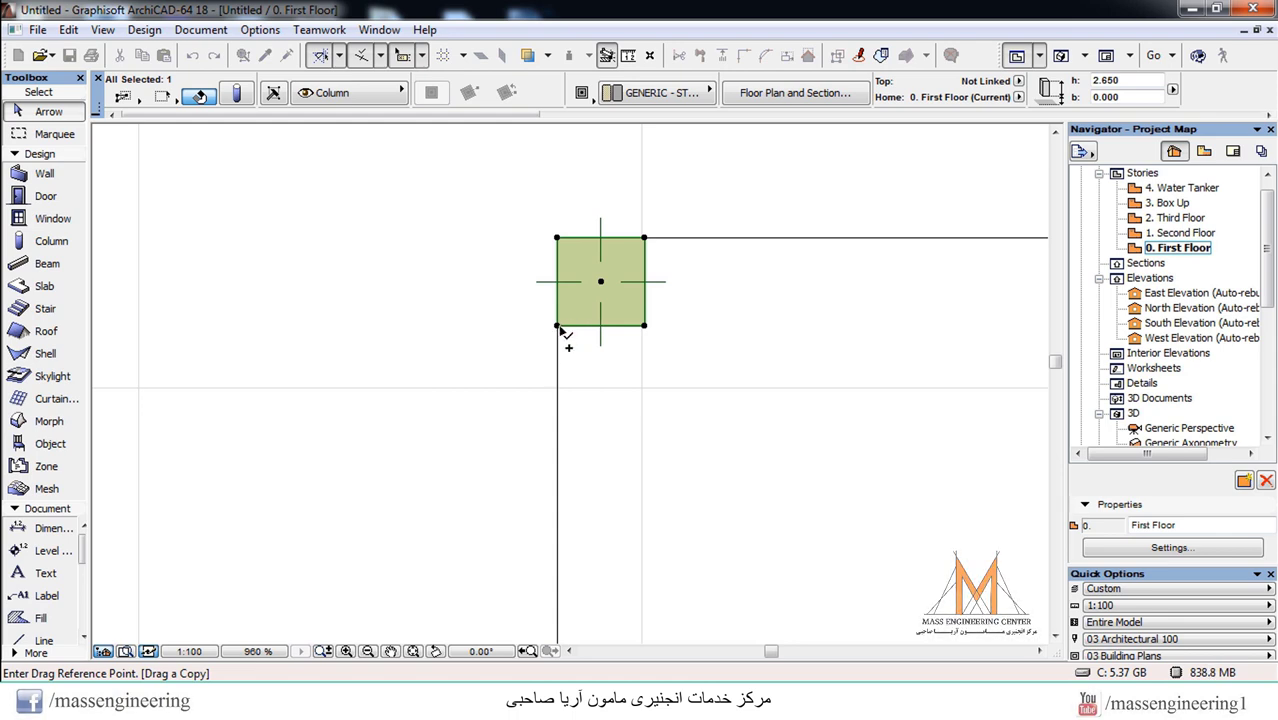
left_click(557, 326)
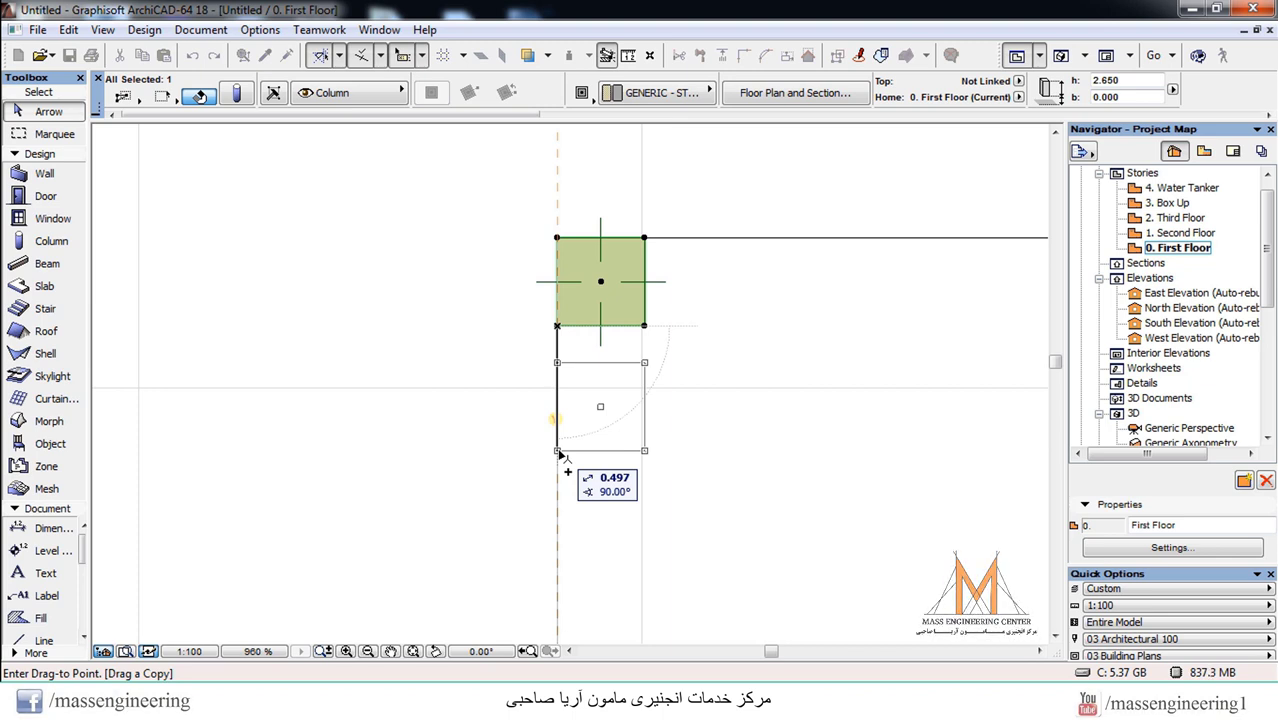
type("2.85")
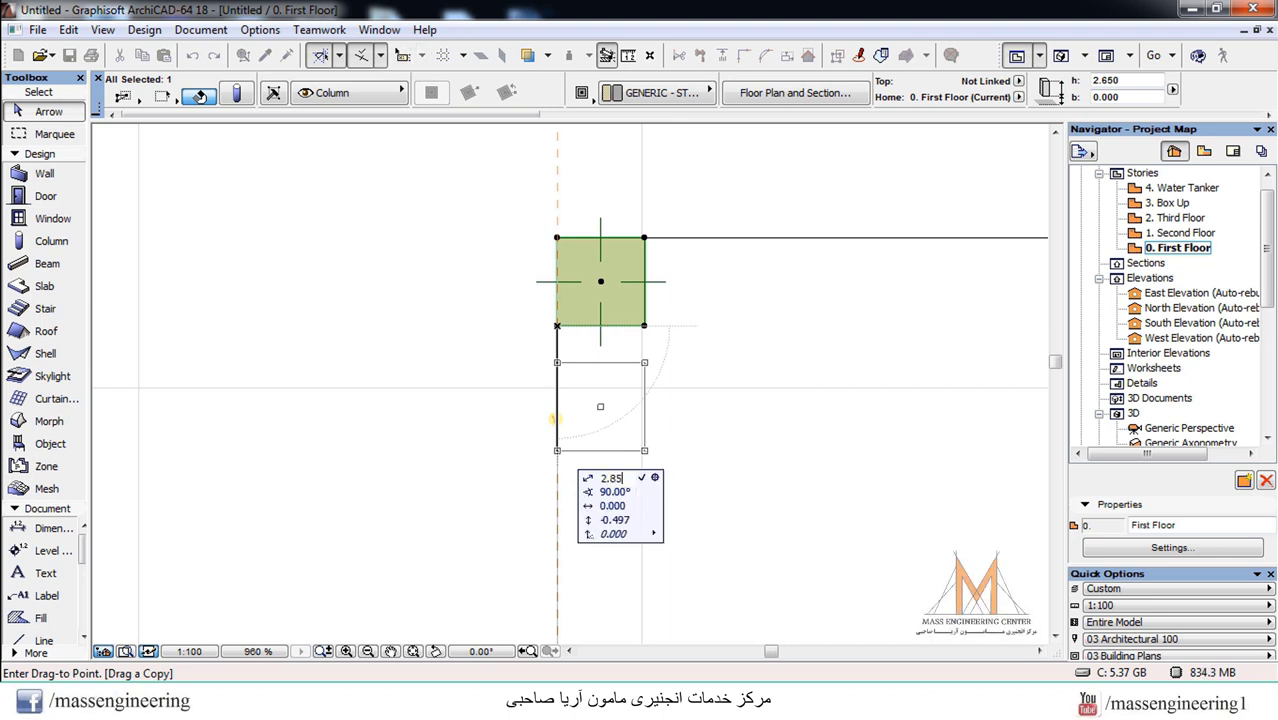
key("Return")
scroll(613, 265, "down", 5)
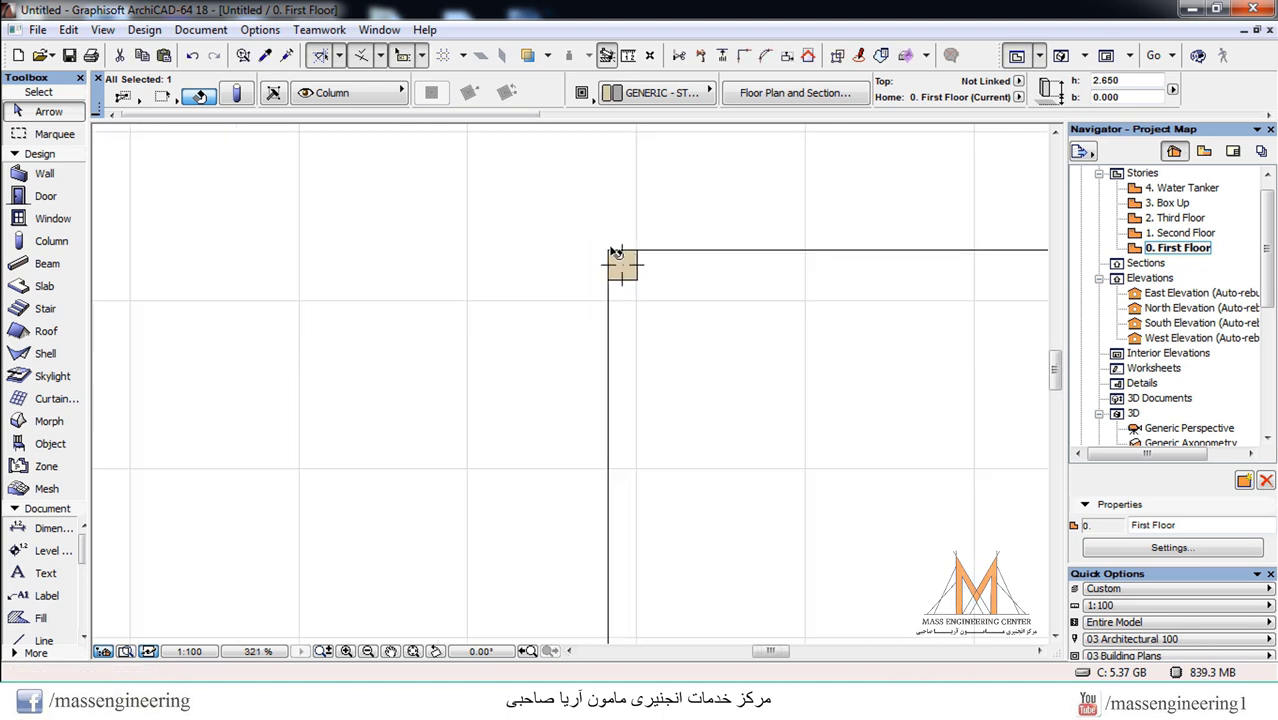
scroll(605, 258, "down", 2)
scroll(606, 346, "up", 3)
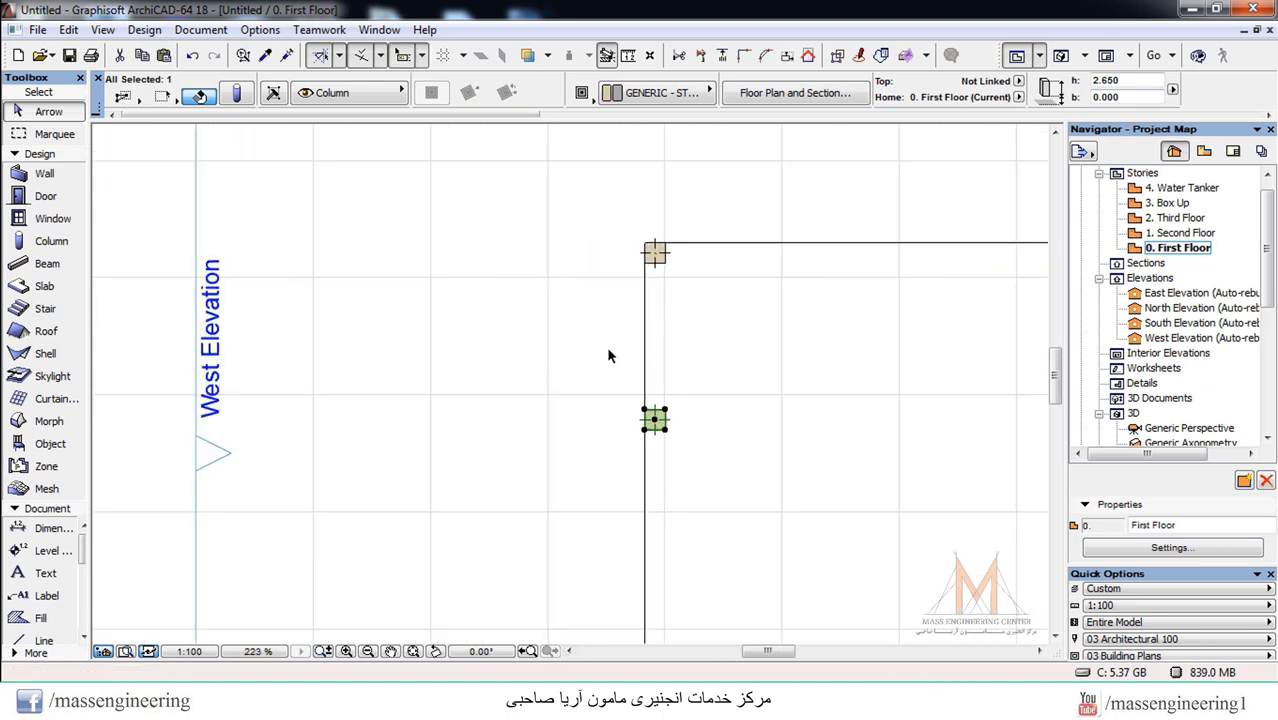
key("Escape")
Measure the clear distance between the corner column and the copied column below it
left_click(629, 55)
scroll(621, 307, "up", 2)
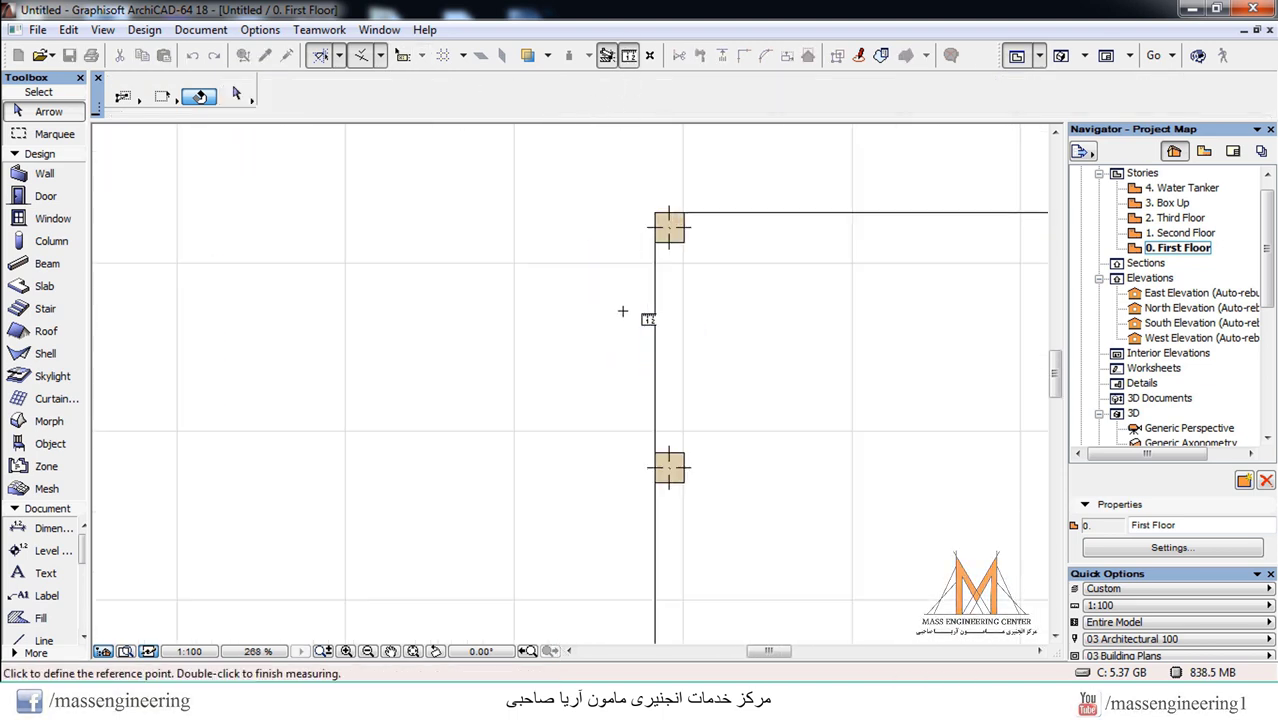
left_click(678, 228)
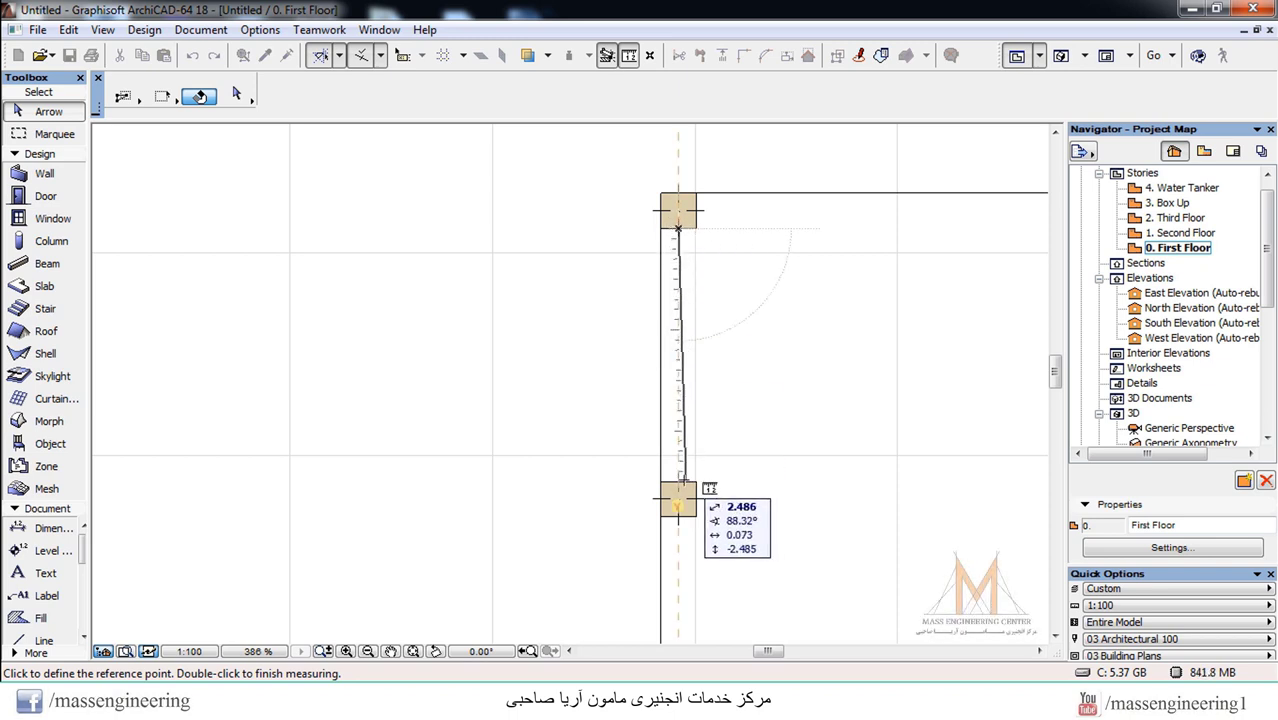
key("Escape")
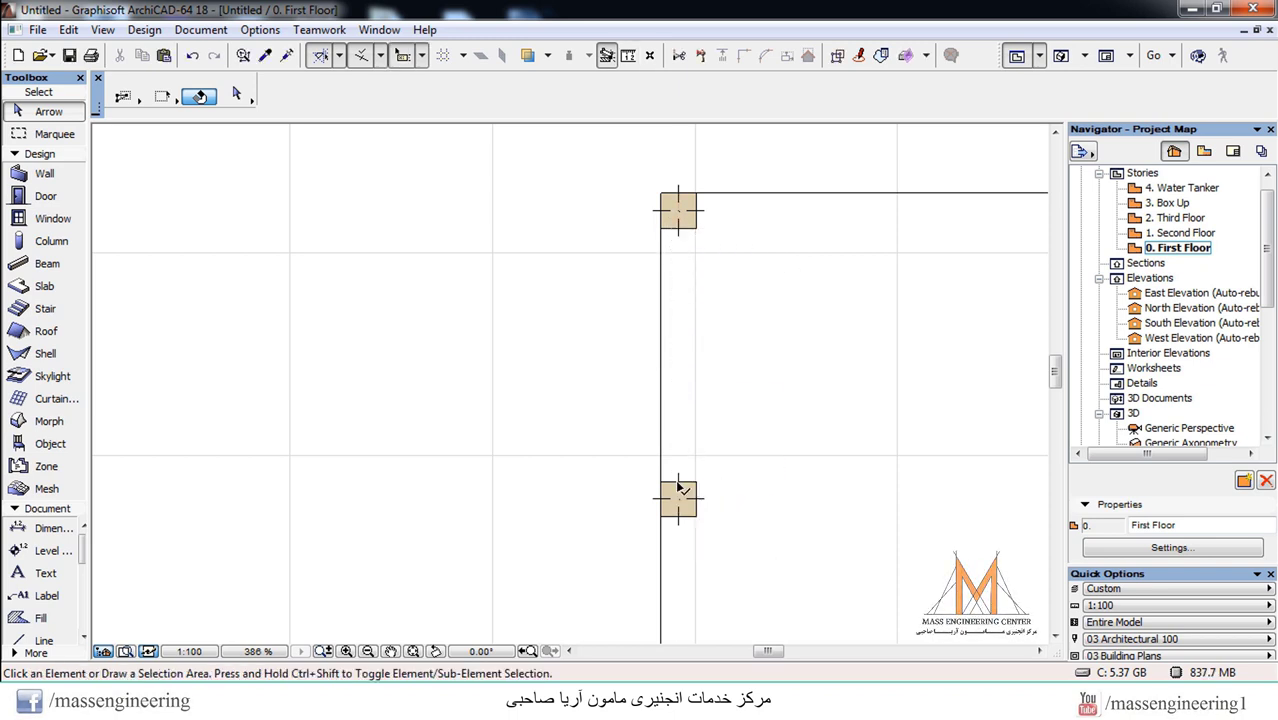
Drag a copy of the second column straight down the slab's left edge to its lower-left corner, and deselect it
scroll(595, 200, "down", 2)
scroll(630, 385, "up", 2)
left_click(658, 358)
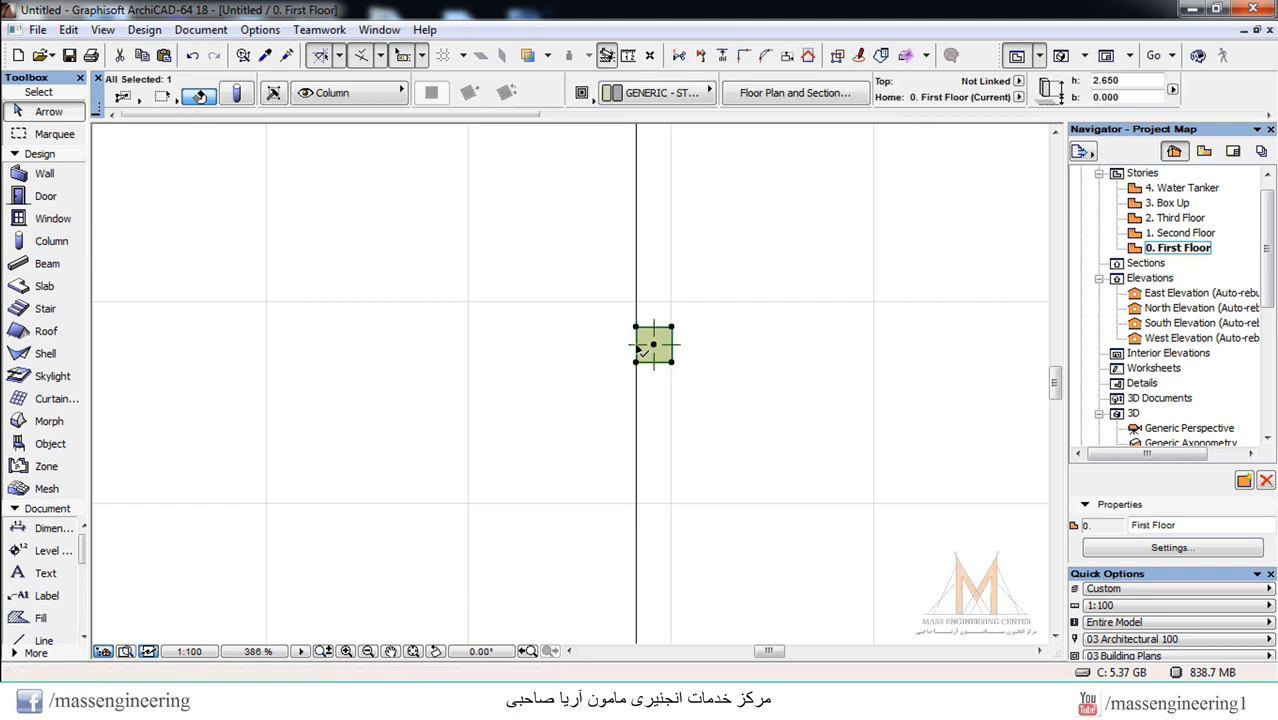
scroll(635, 338, "up", 2)
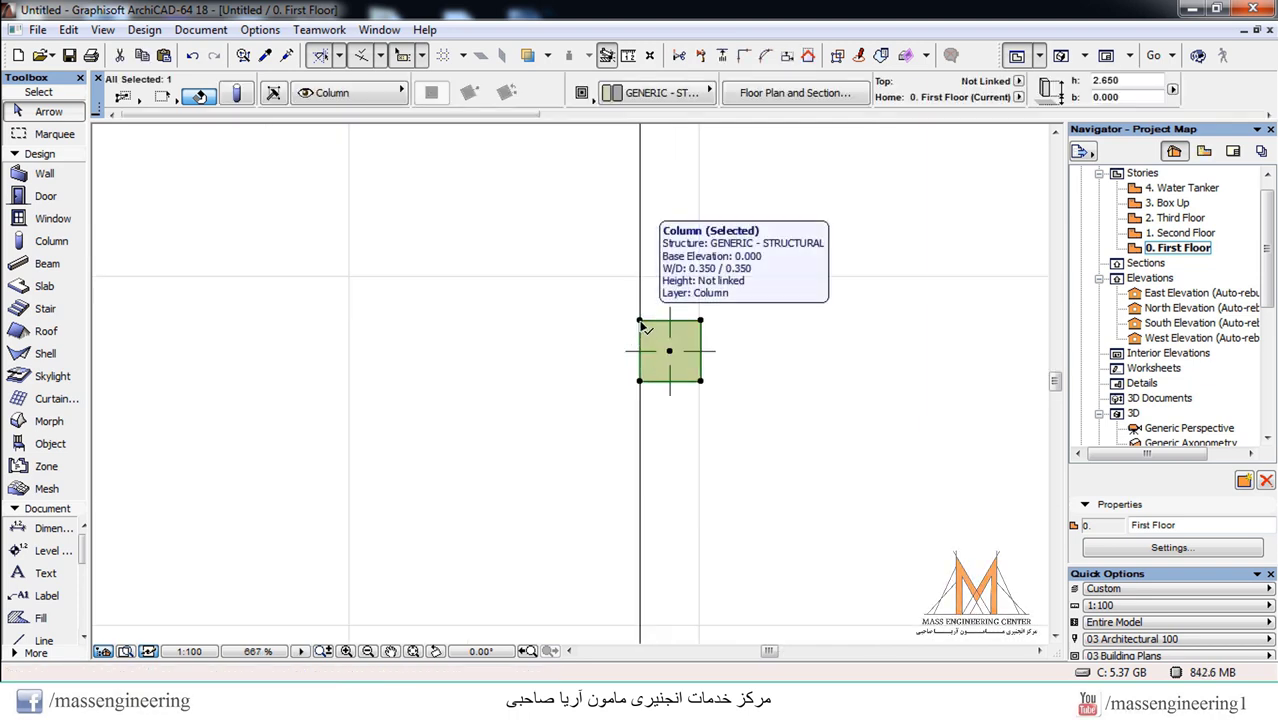
right_click(641, 385)
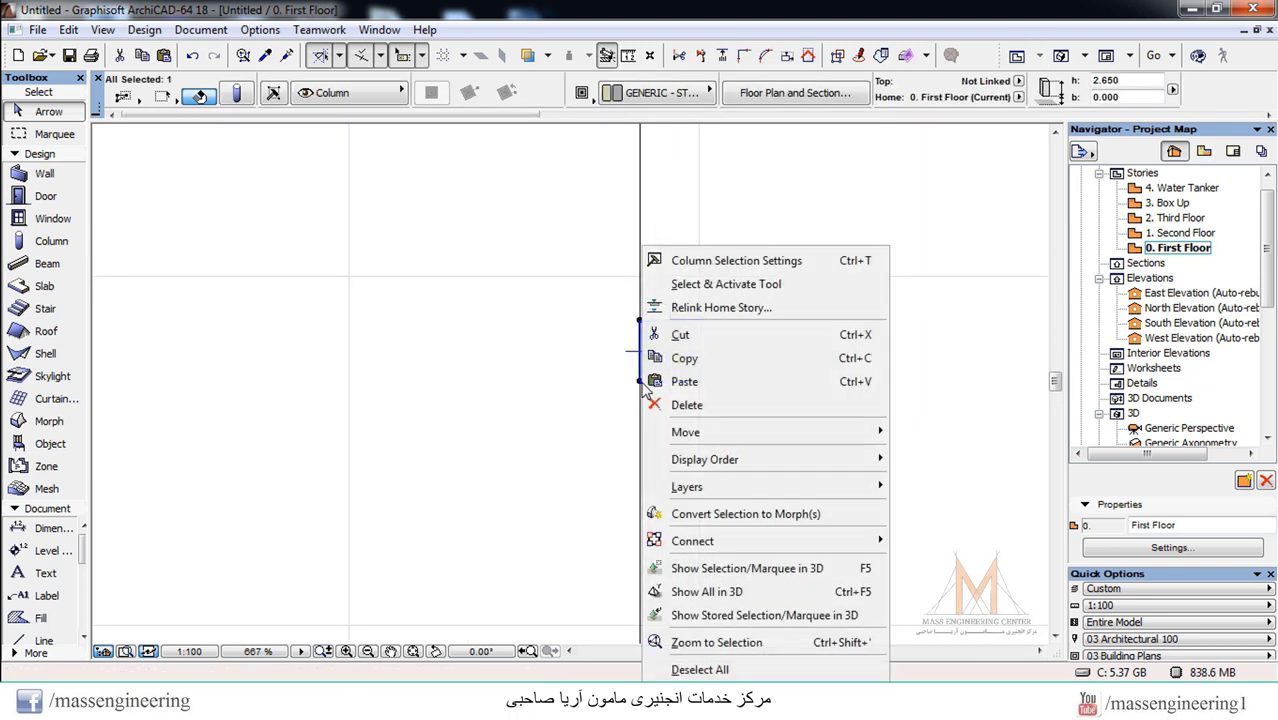
key("Escape")
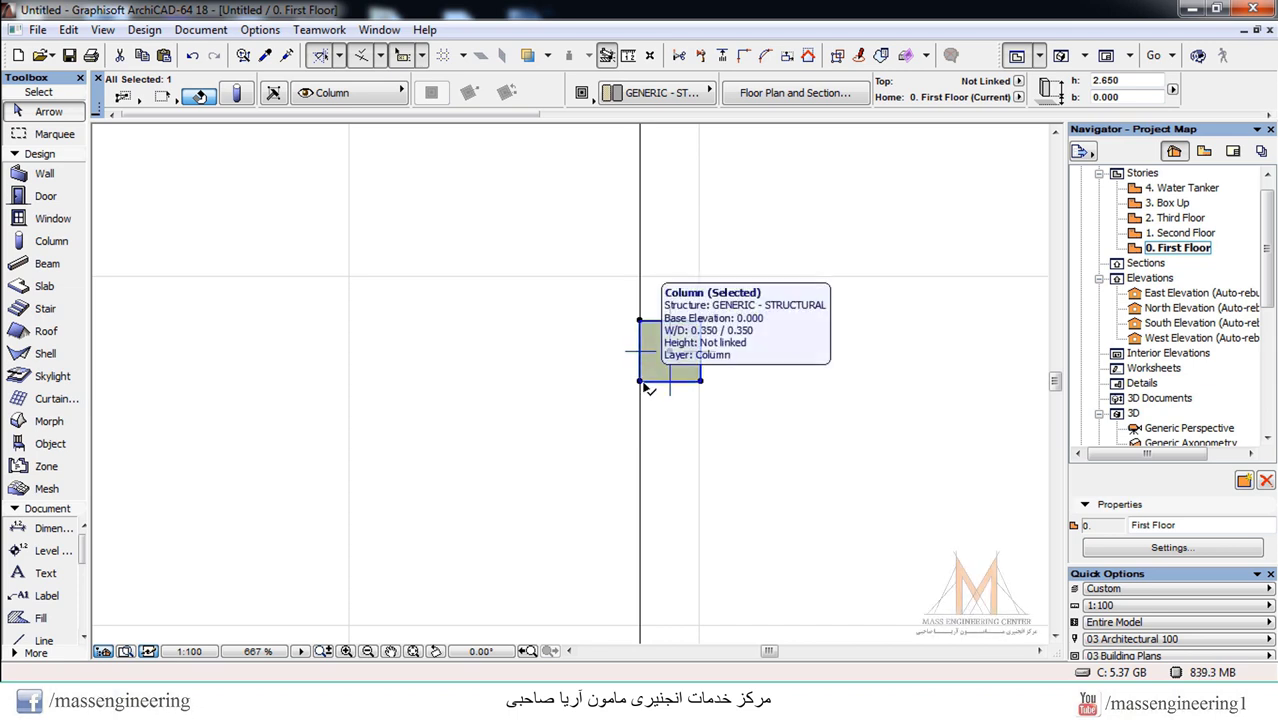
right_click(645, 388)
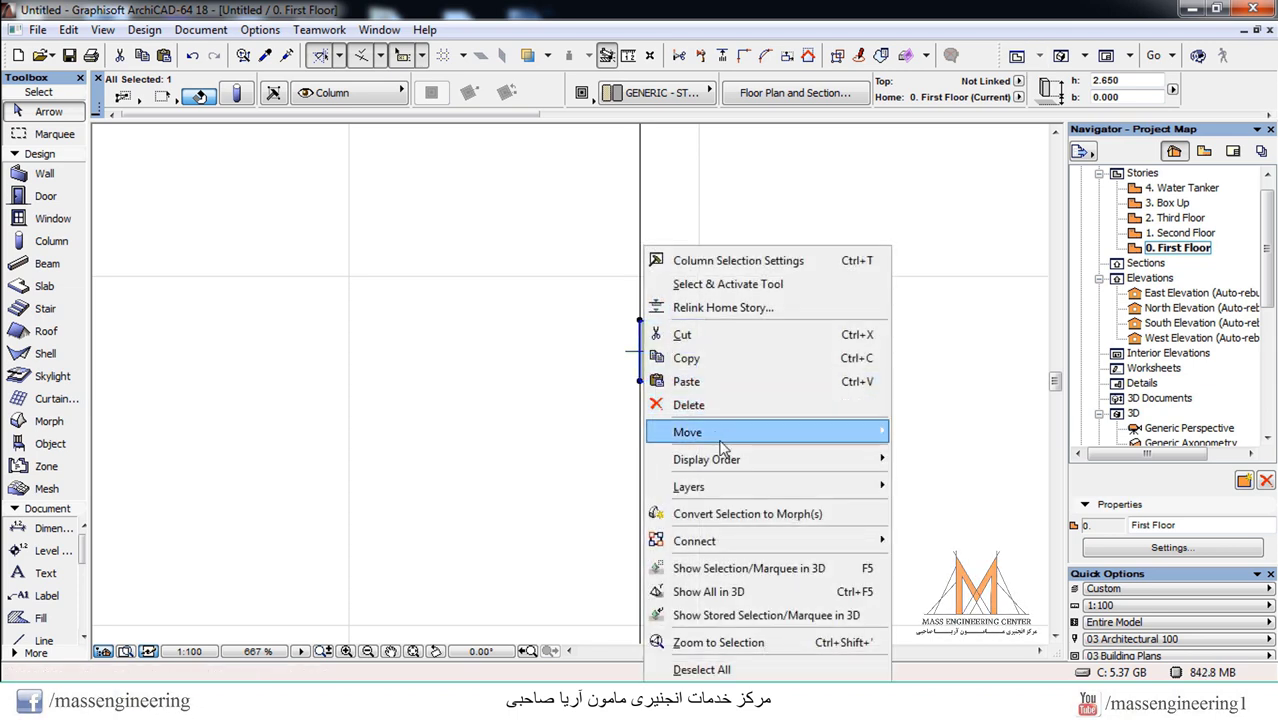
mouse_move(870, 433)
left_click(947, 530)
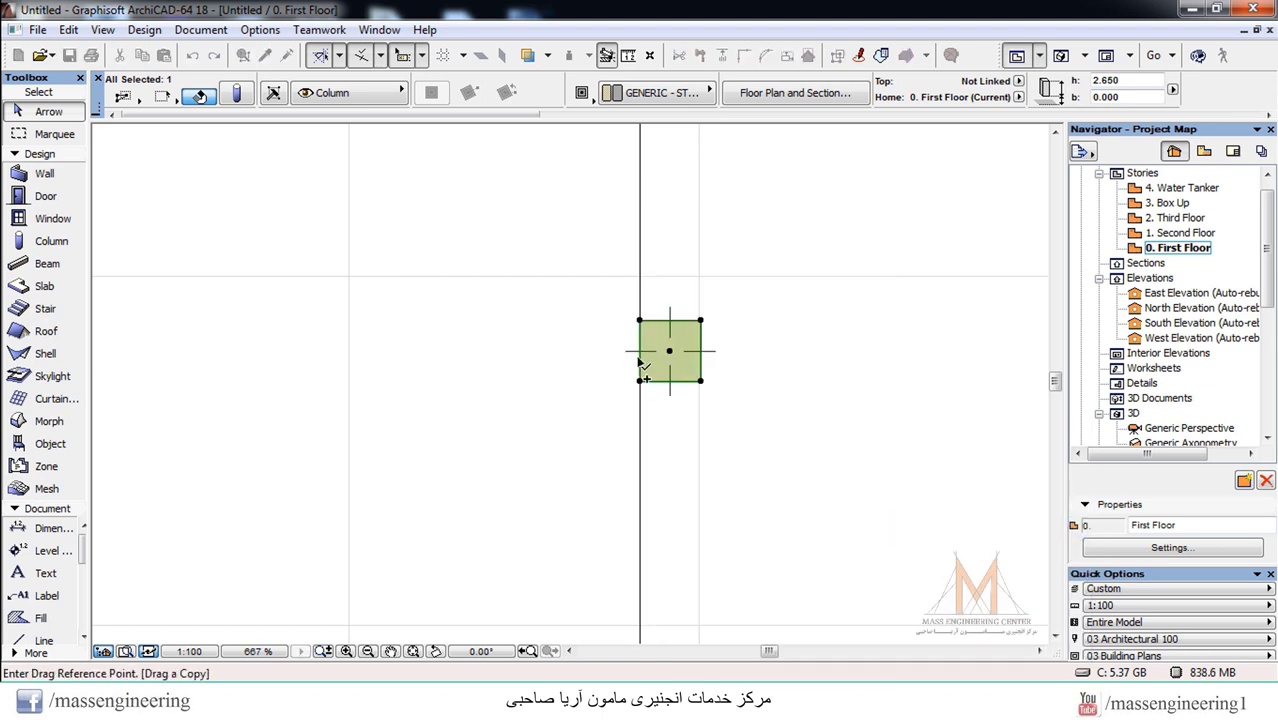
left_click(640, 381)
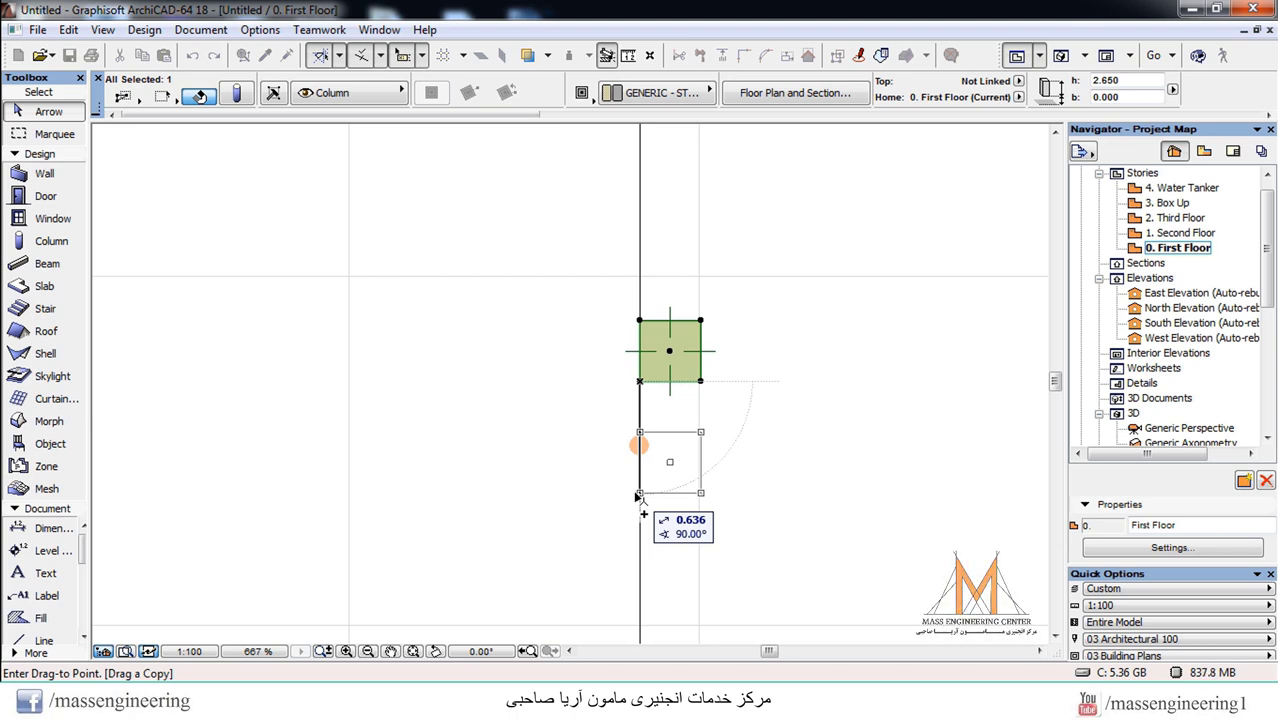
type("8.")
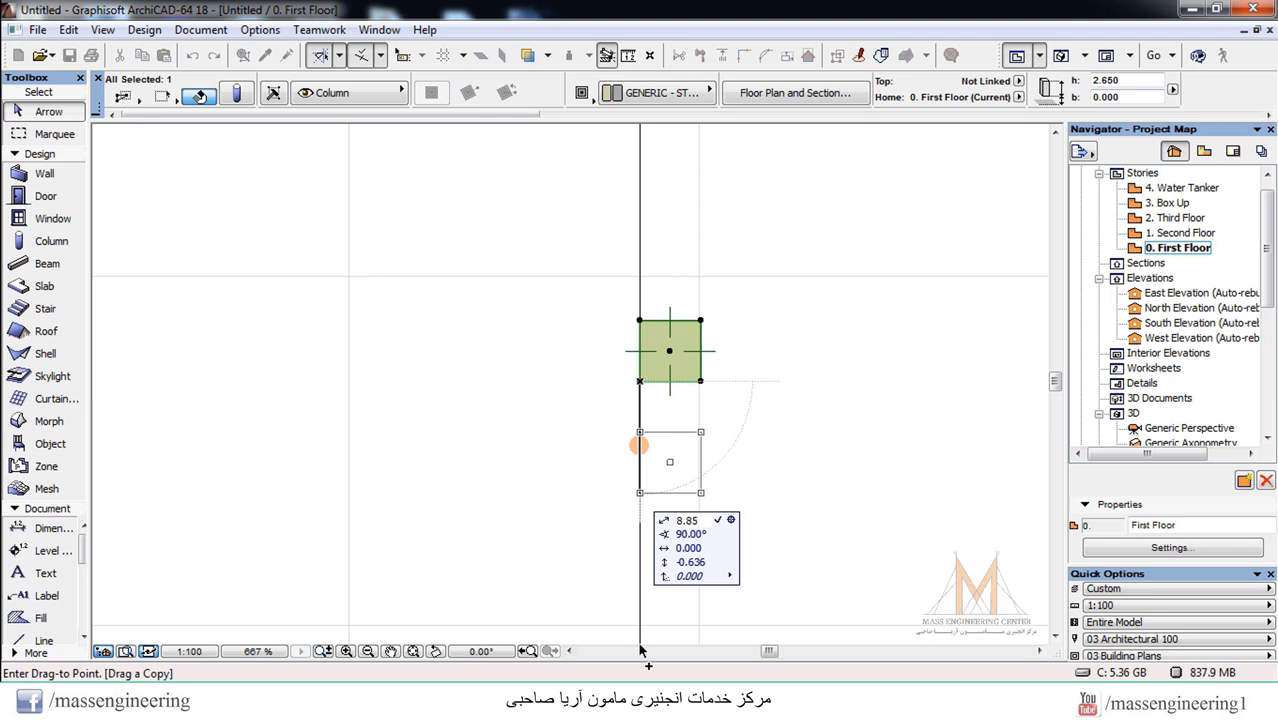
type("85")
key("Return")
scroll(699, 228, "down", 10)
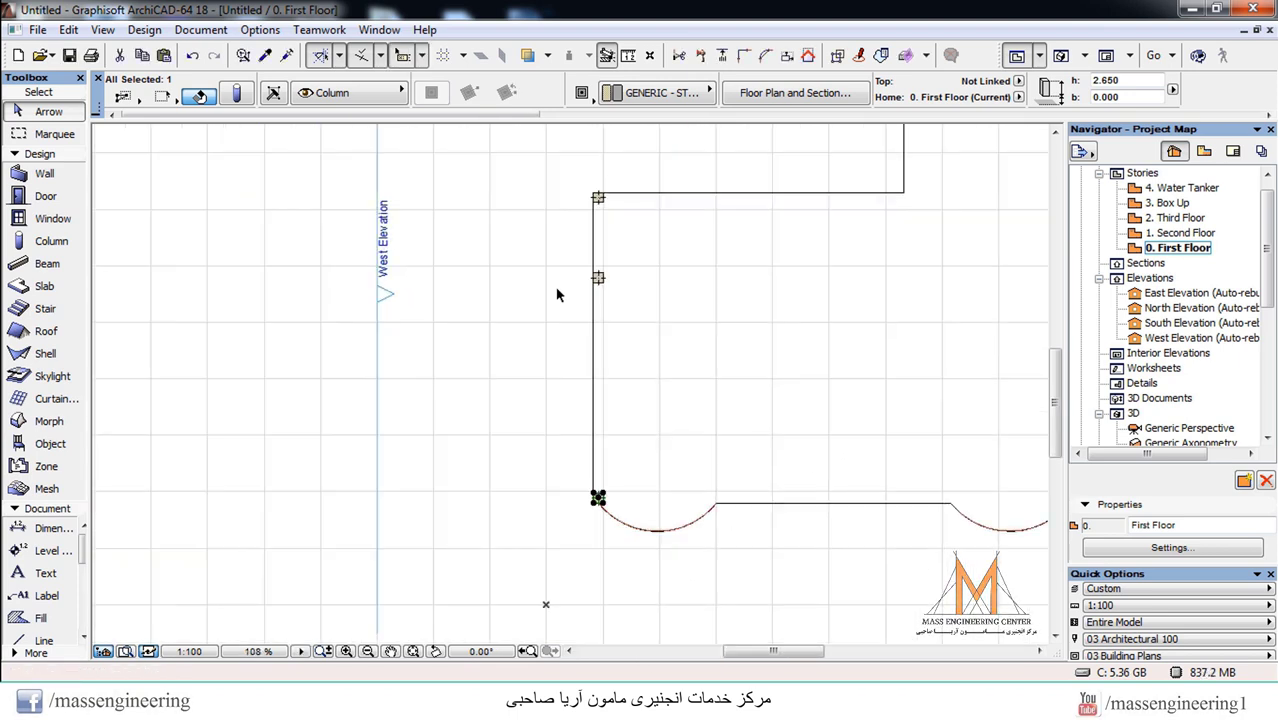
left_click(558, 295)
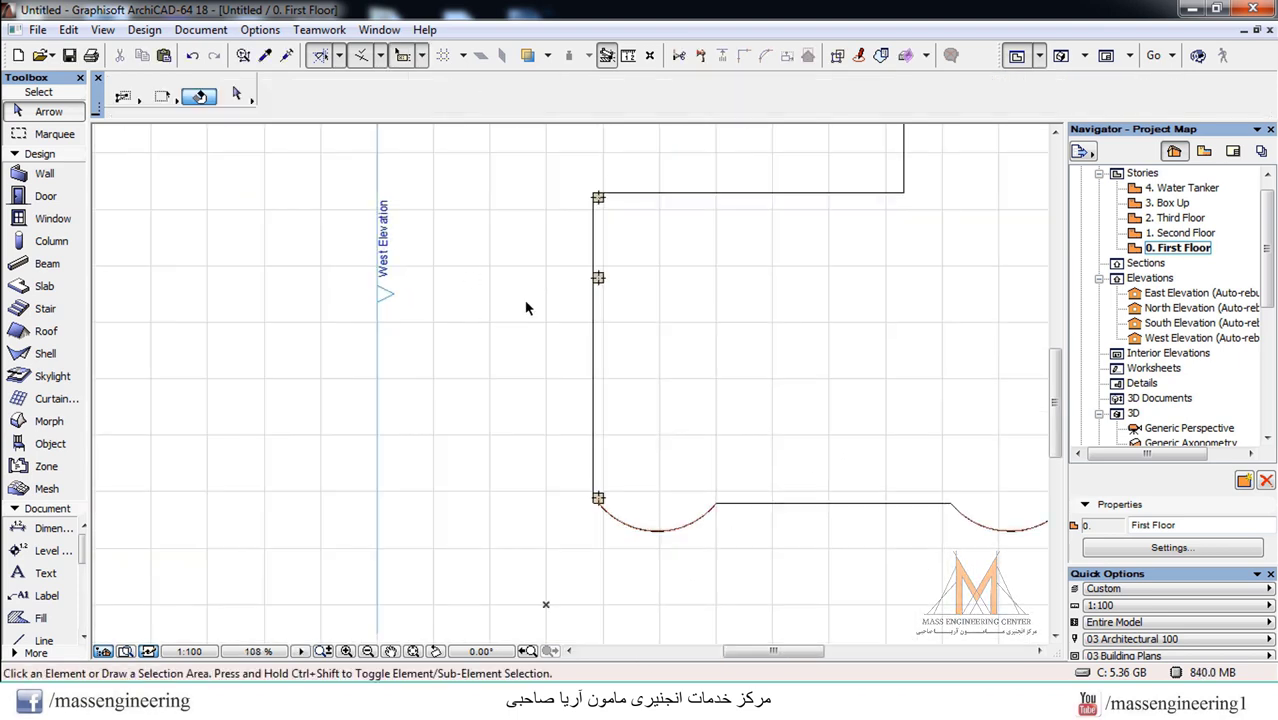
Measure the clear distance from the lower-left corner column up to the middle column
left_click(627, 55)
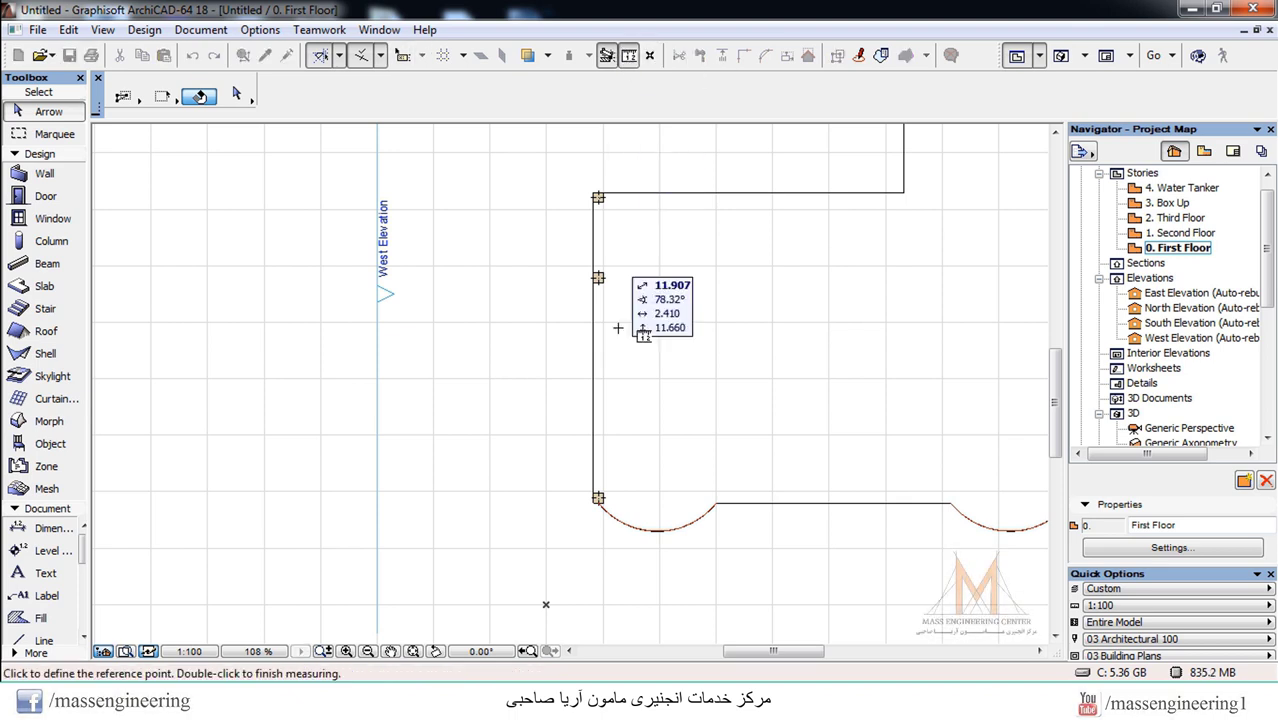
scroll(600, 497, "up", 3)
left_click(608, 493)
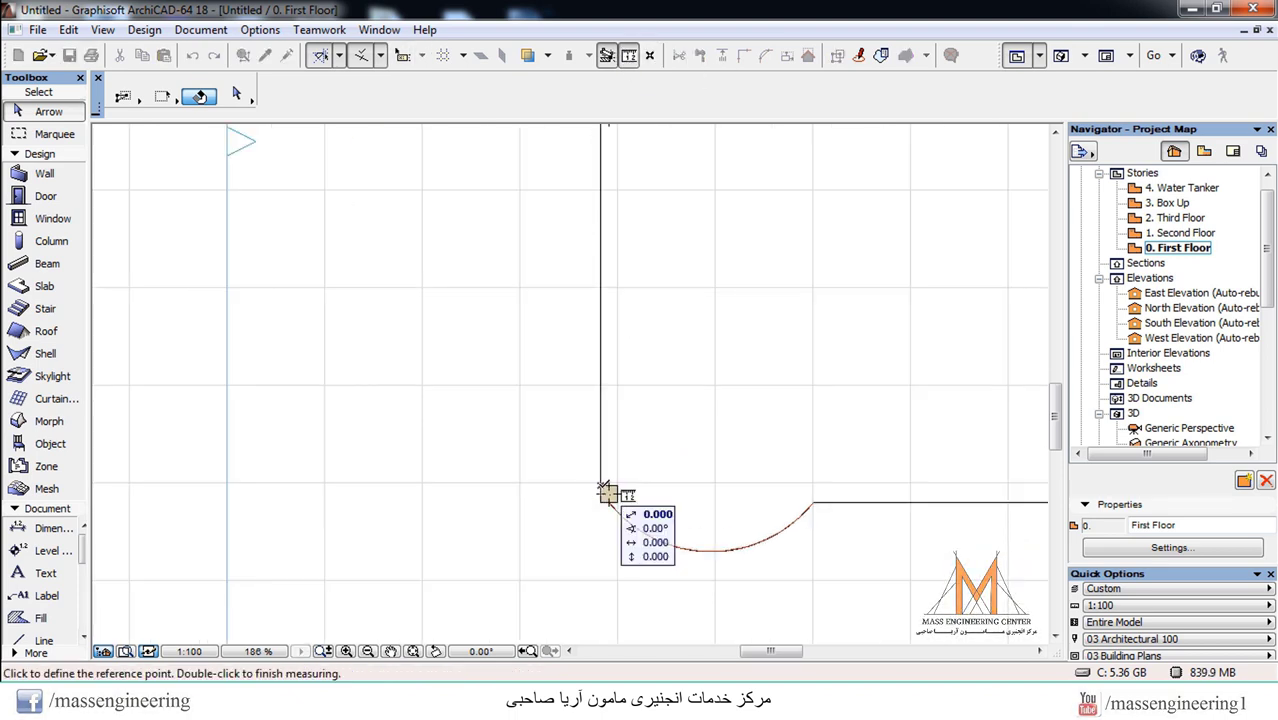
scroll(609, 188, "down", 2)
scroll(609, 188, "up", 4)
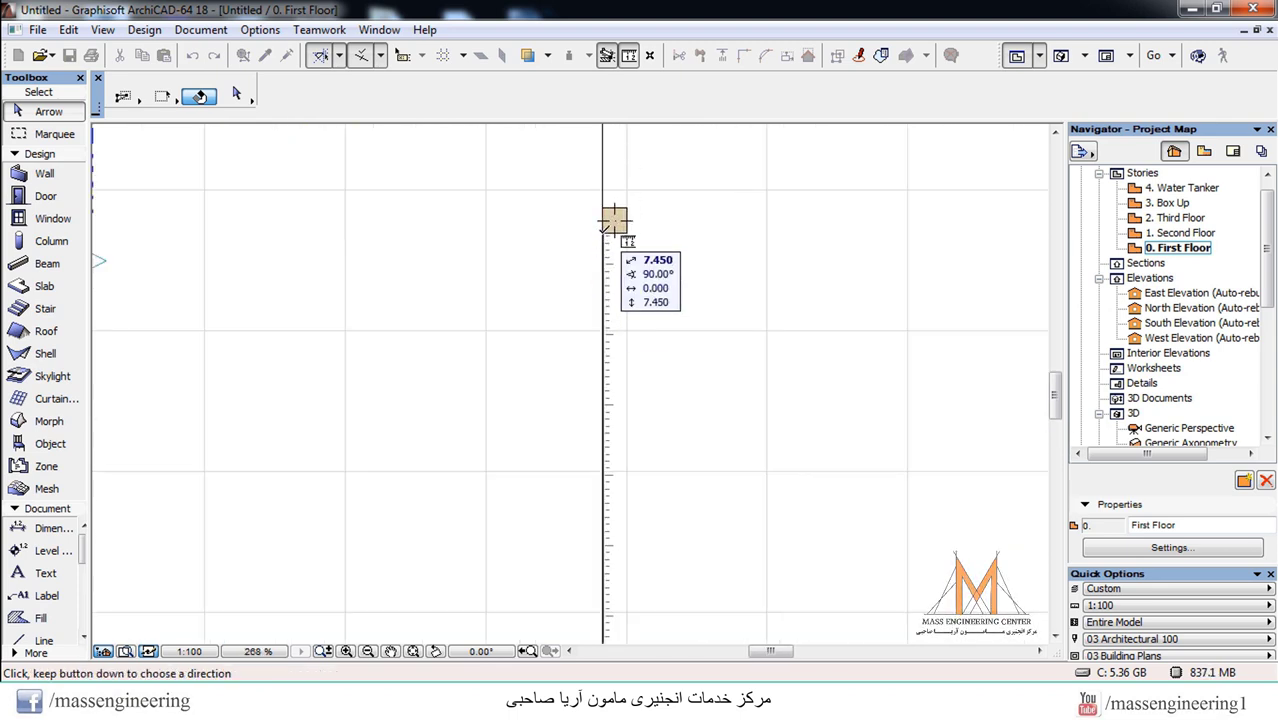
key("Escape")
Select all three columns along the slab's left edge
scroll(535, 308, "down", 5)
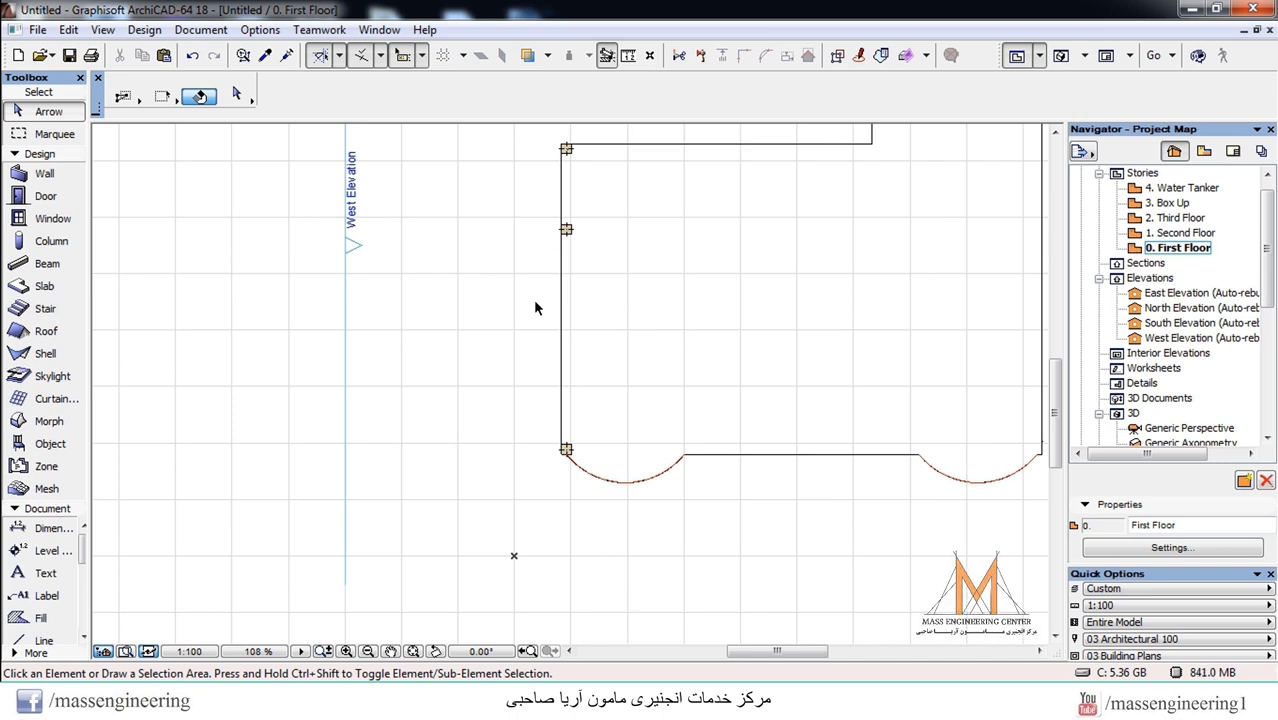
scroll(345, 315, "down", 1)
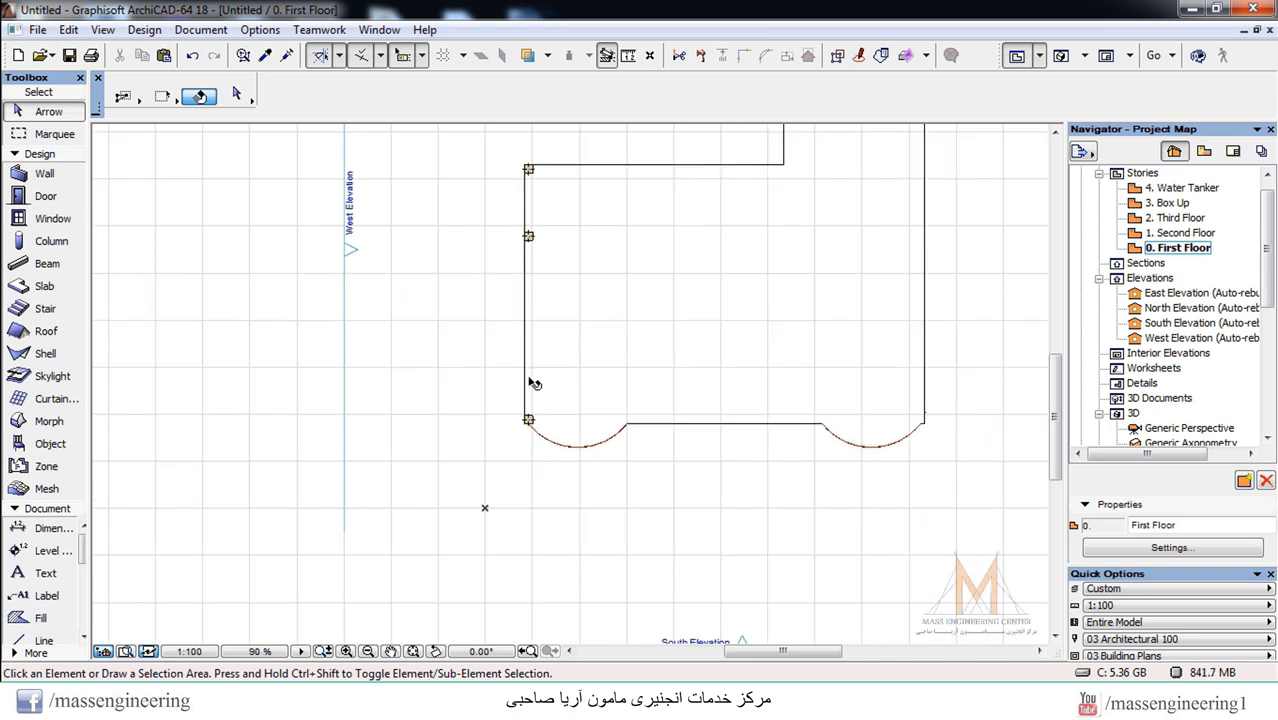
mouse_move(530, 422)
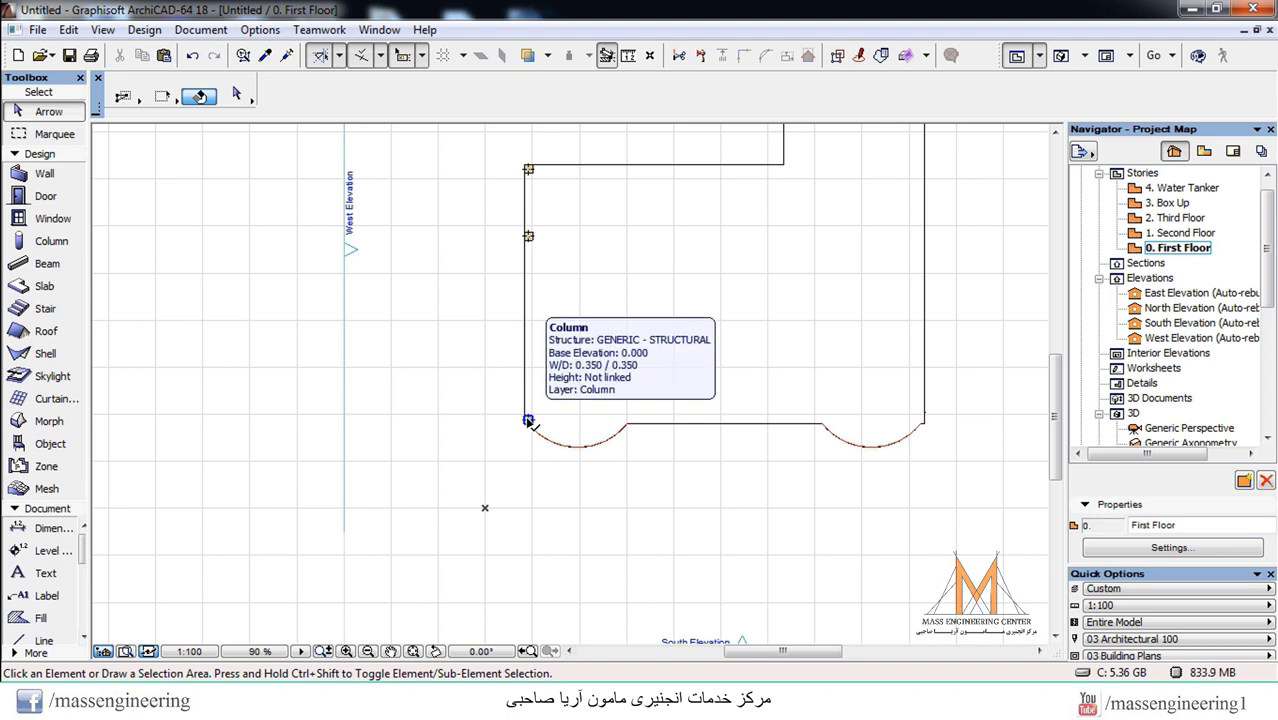
scroll(337, 438, "down", 1)
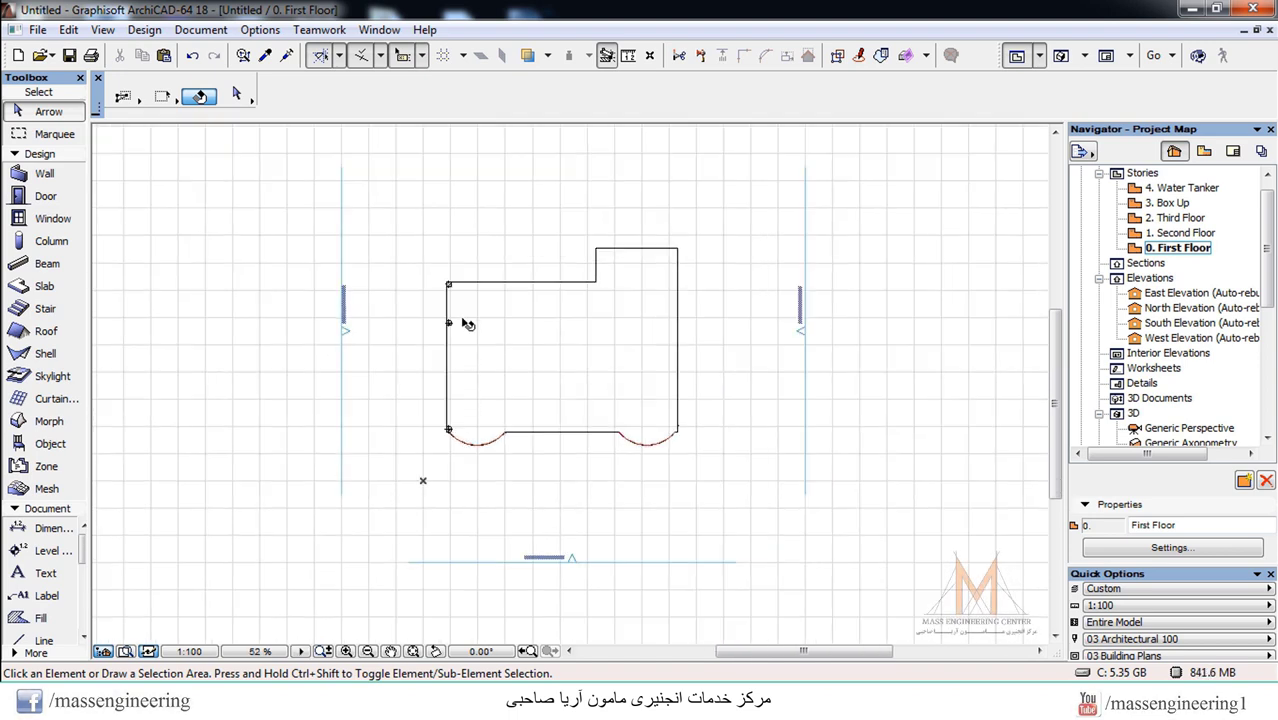
scroll(452, 305, "up", 3)
mouse_move(448, 266)
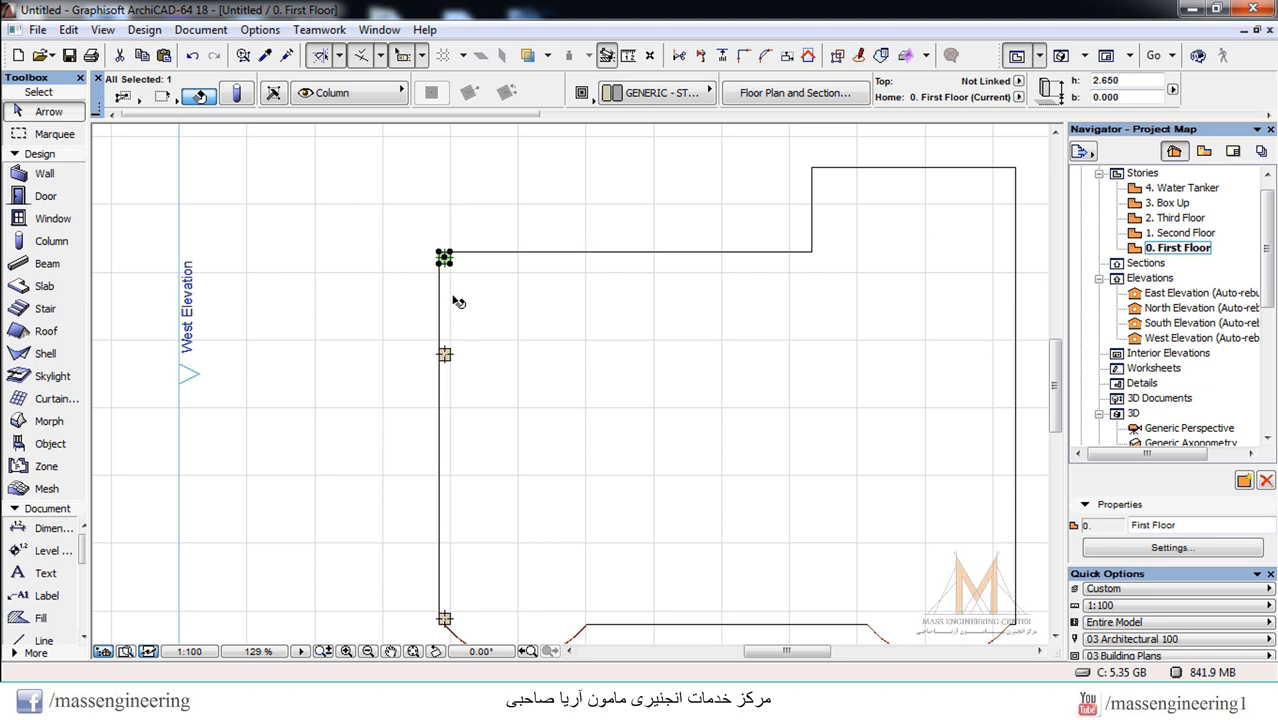
left_click(444, 354, "shift")
scroll(473, 342, "down", 2)
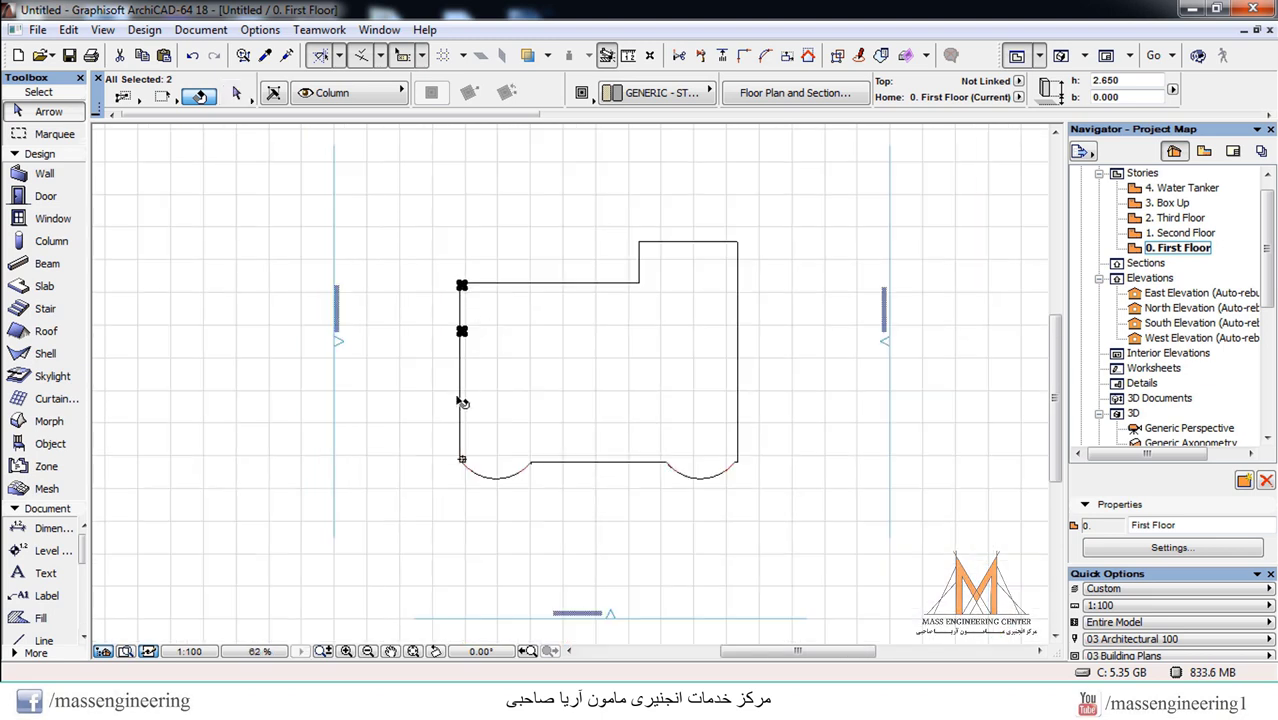
scroll(462, 402, "up", 5)
left_click(469, 464, "shift")
scroll(472, 475, "down", 2)
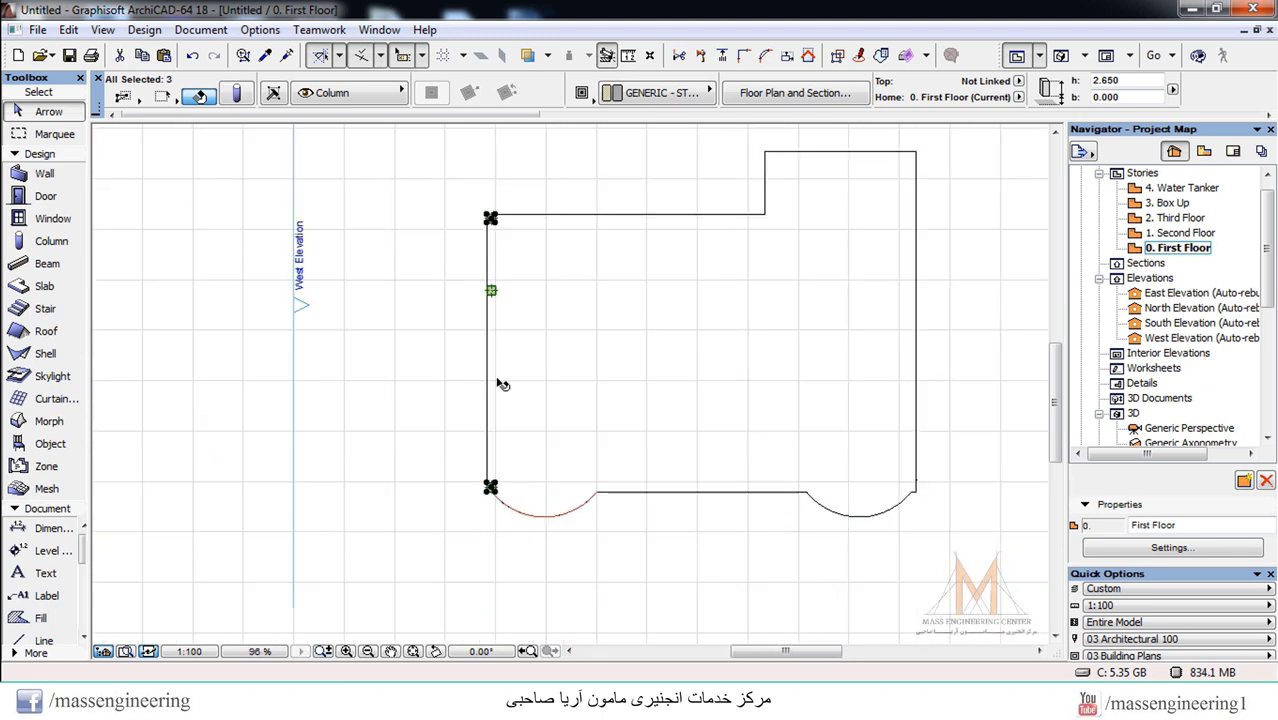
Drag a copy of the three left-edge columns 4.35 m horizontally to the right, using the corner column's upper-right corner as reference
scroll(502, 194, "up", 5)
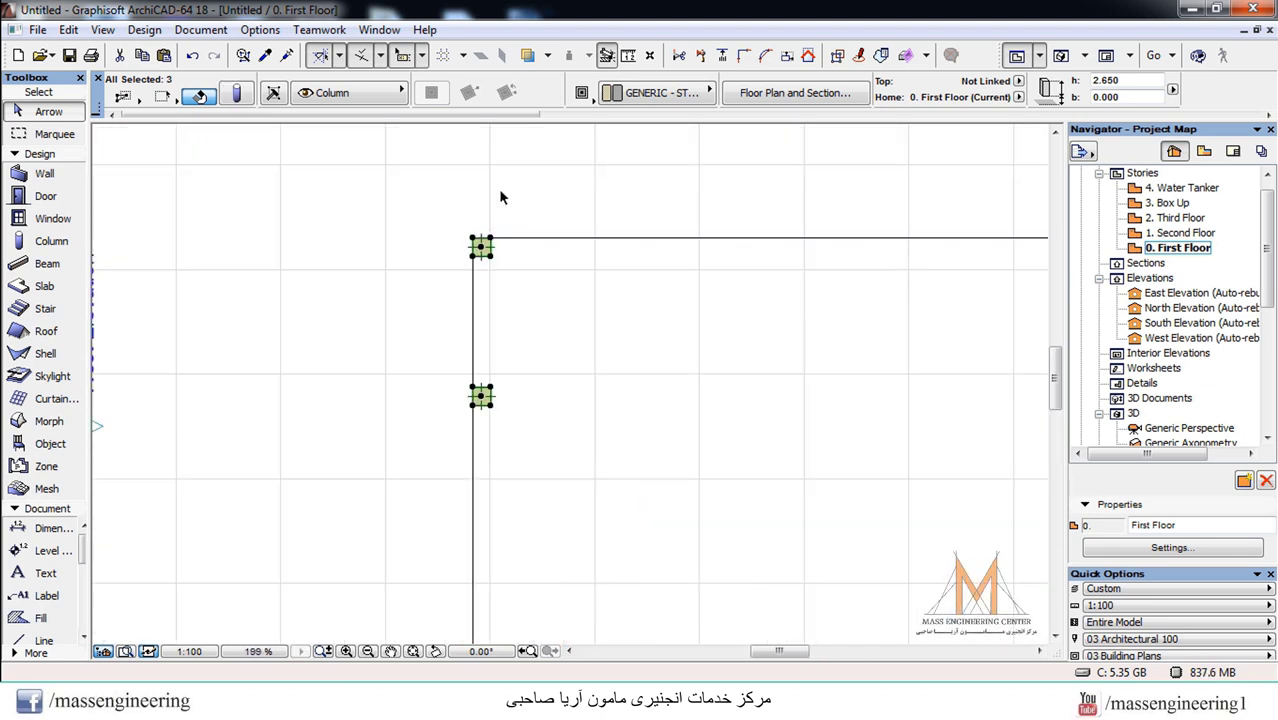
right_click(503, 247)
mouse_move(612, 432)
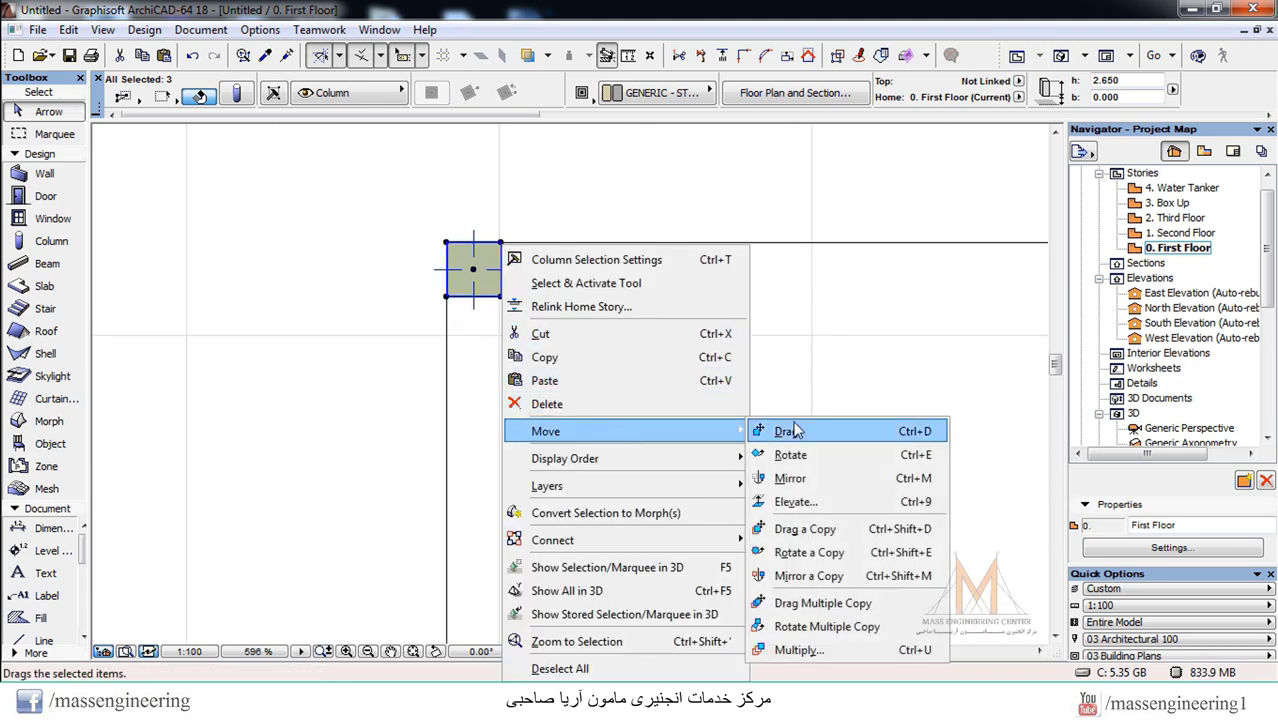
left_click(800, 528)
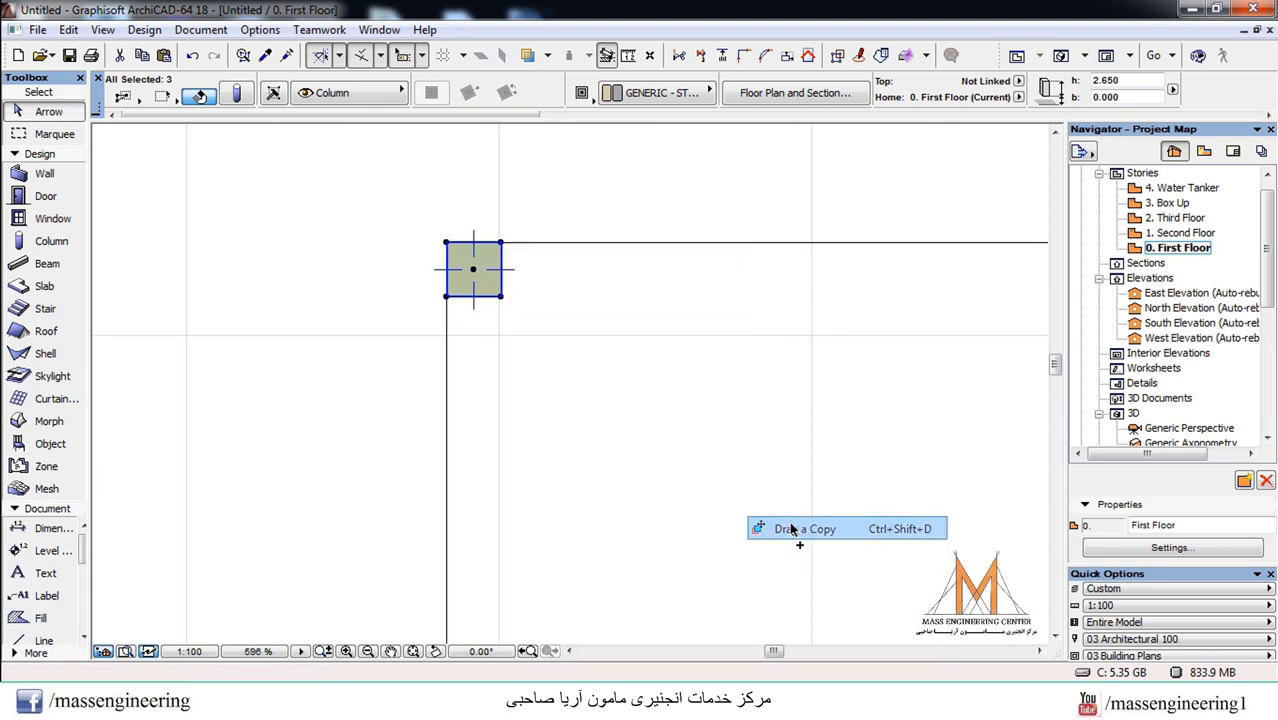
left_click(501, 243)
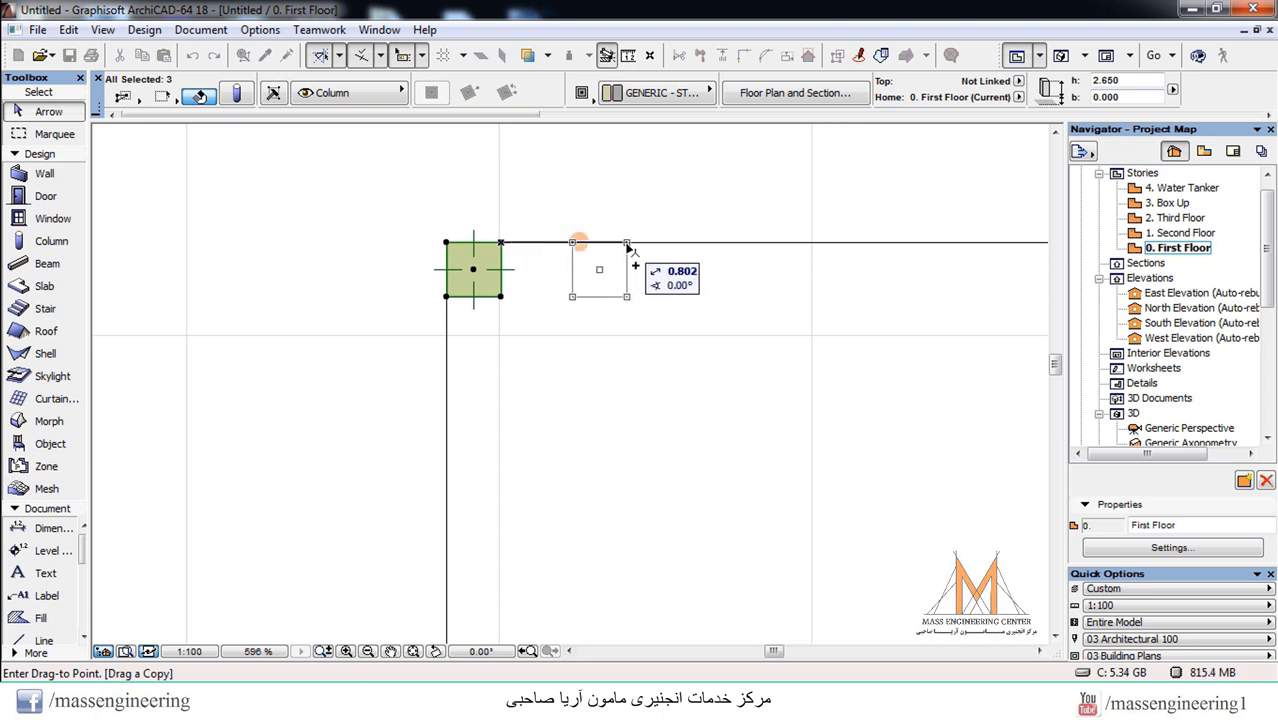
type("4.3")
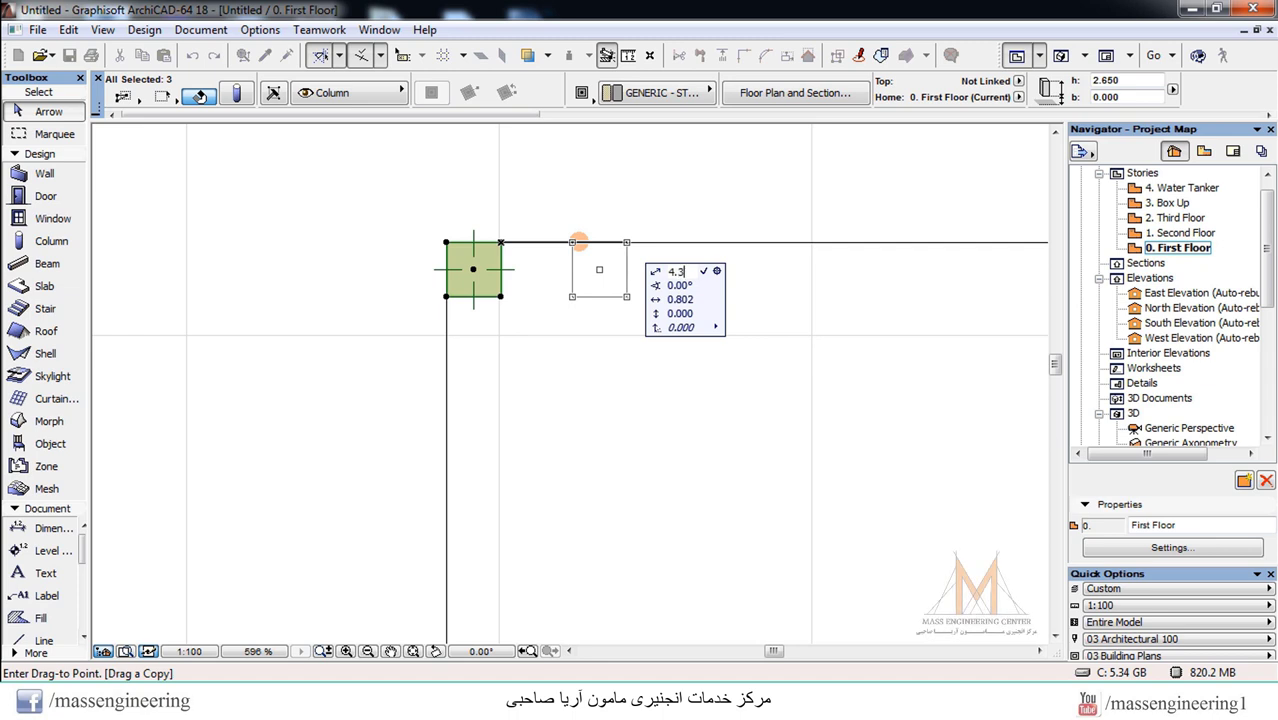
type("5")
key("Return")
scroll(701, 249, "down", 5)
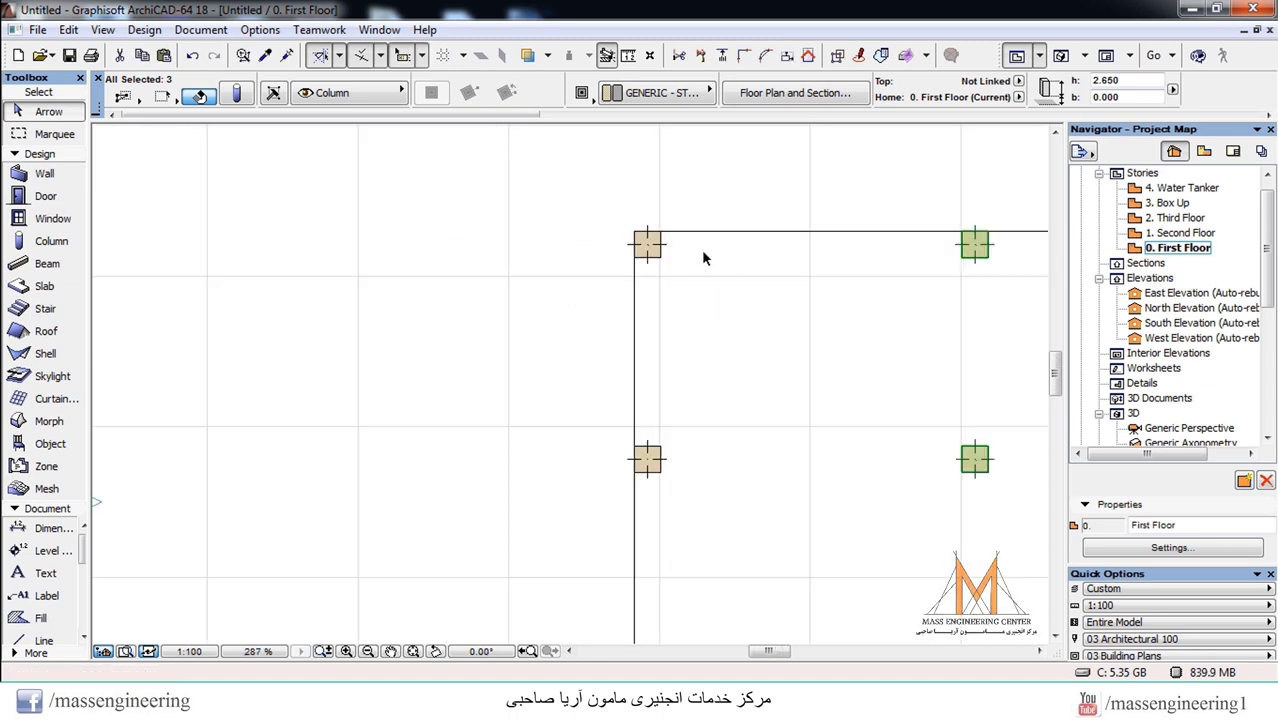
scroll(534, 246, "down", 2)
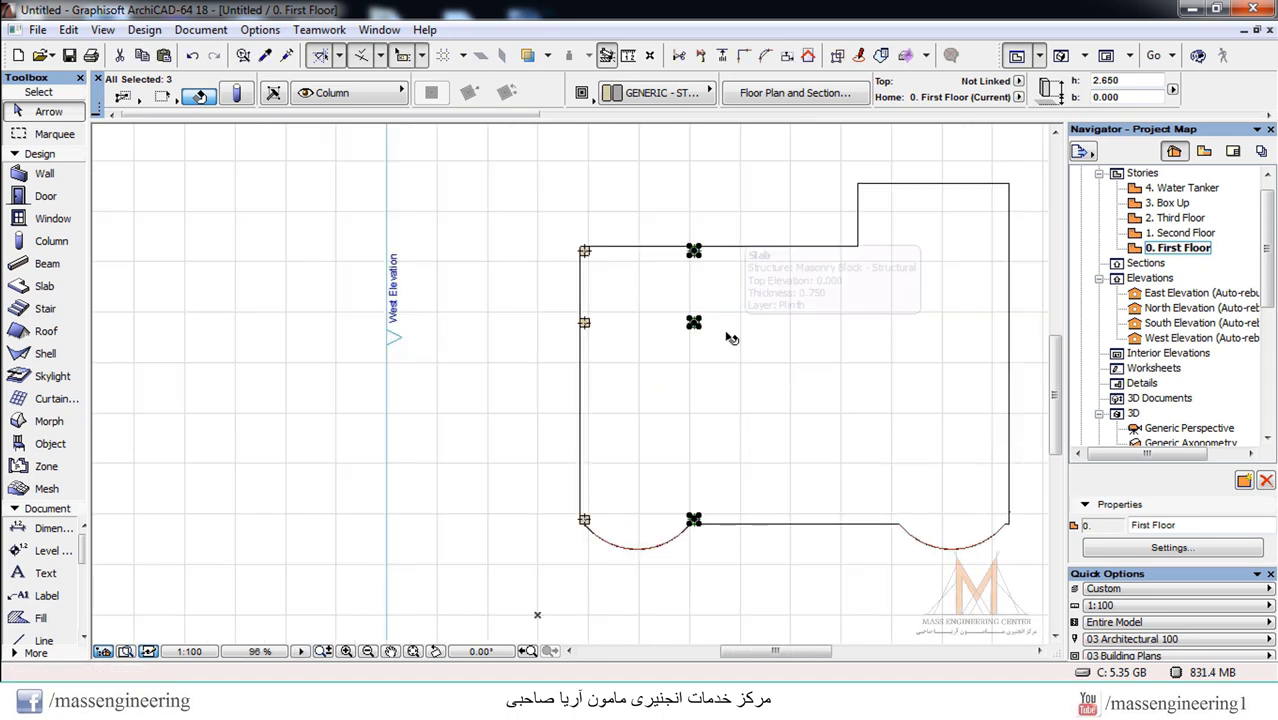
Drag a copy of the second column row 6.15 m further right along the slab's upper edge
scroll(688, 540, "up", 6)
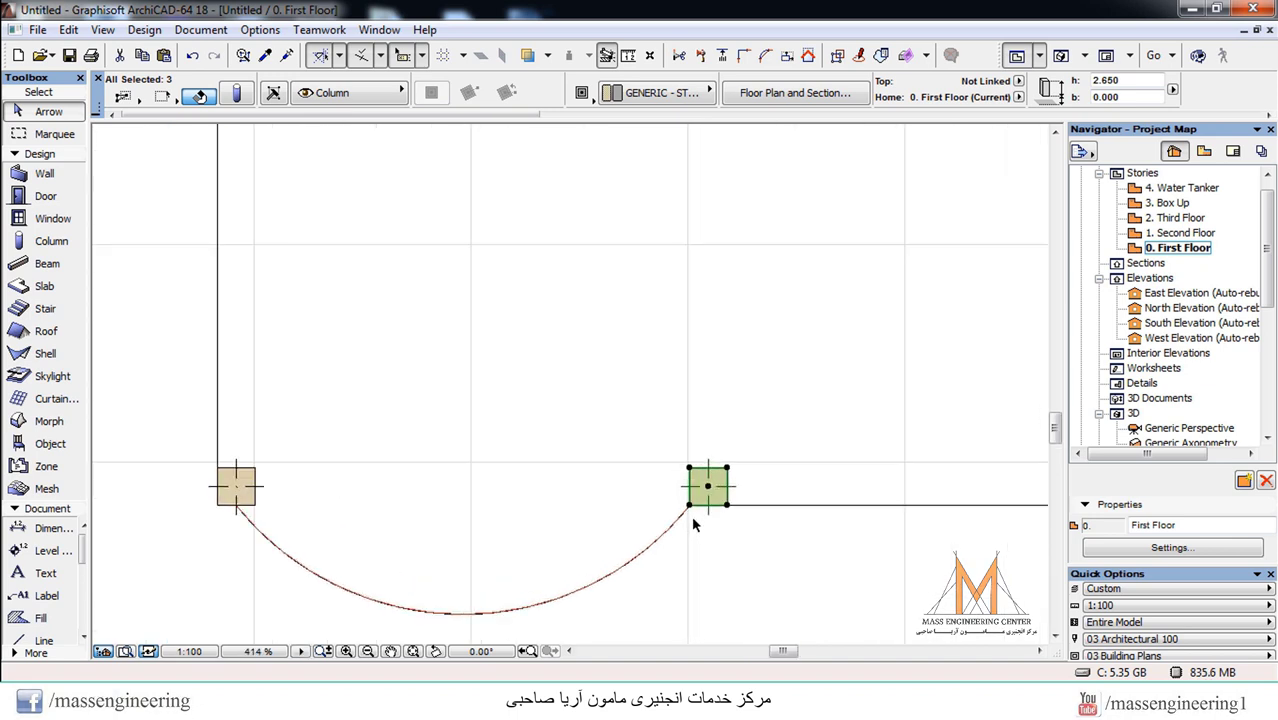
scroll(686, 548, "down", 2)
scroll(686, 548, "down", 2)
scroll(700, 412, "down", 1)
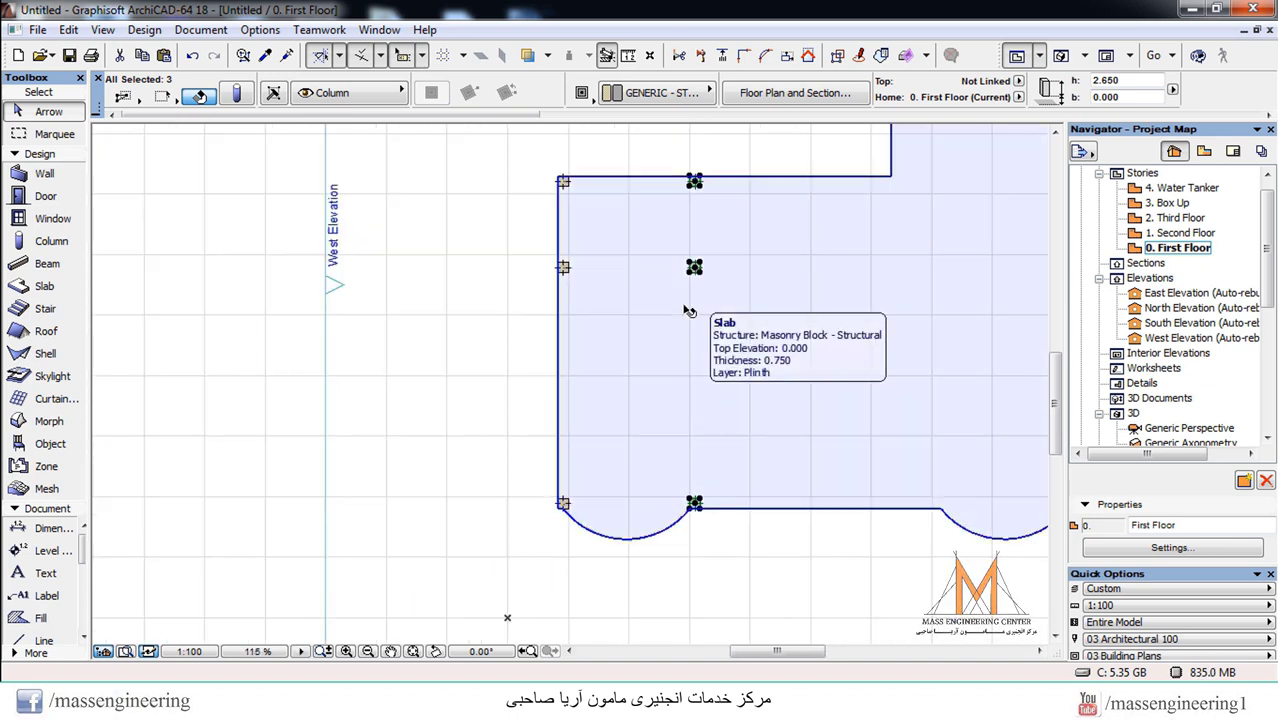
scroll(668, 148, "up", 2)
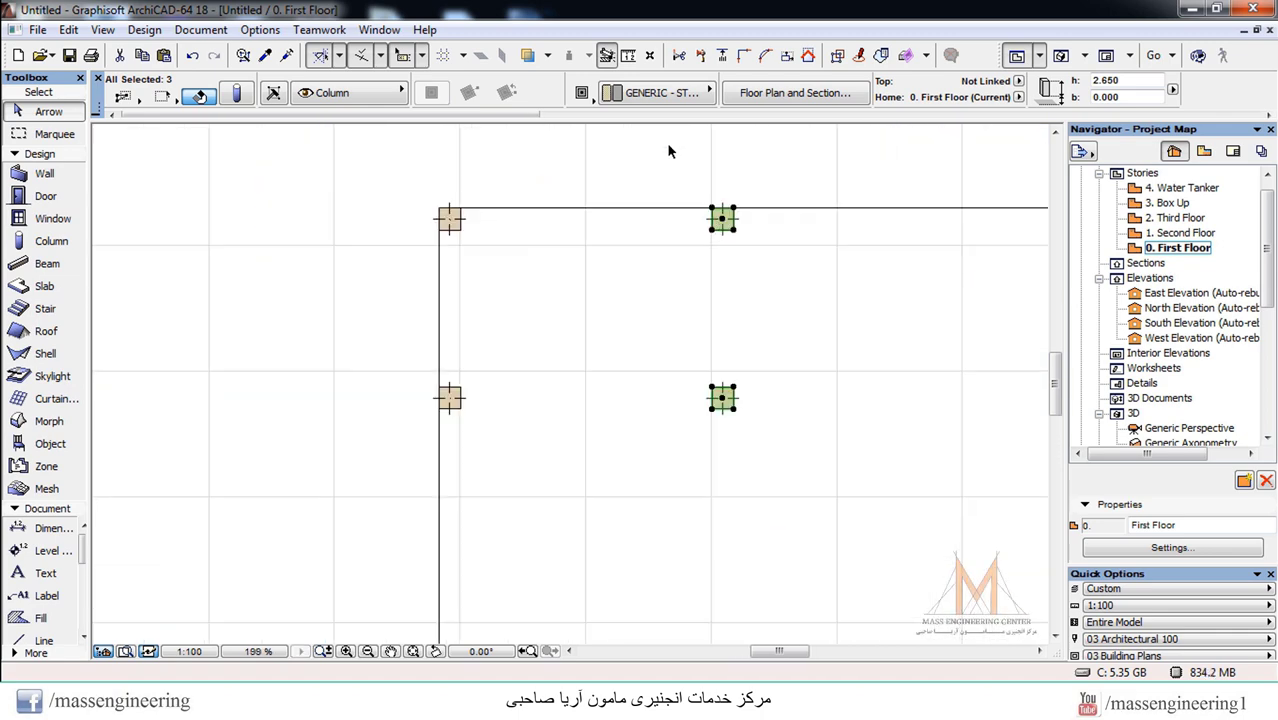
scroll(684, 190, "up", 2)
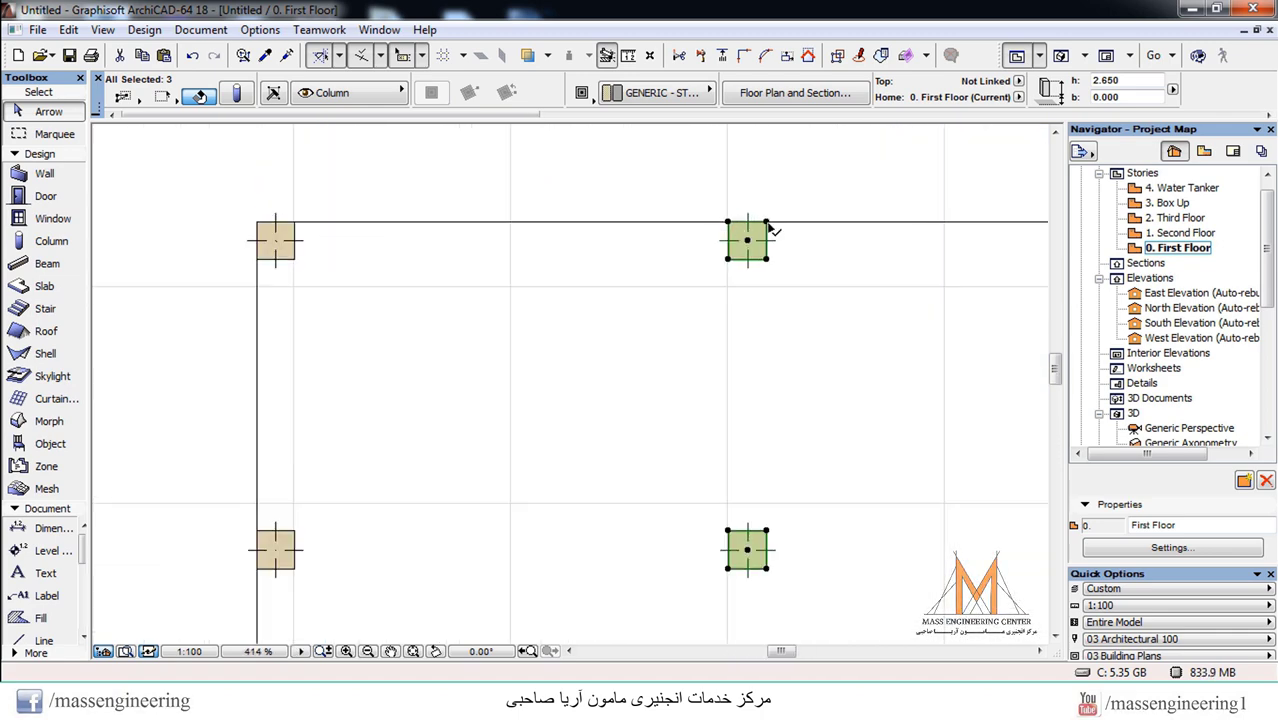
right_click(770, 228)
mouse_move(848, 407)
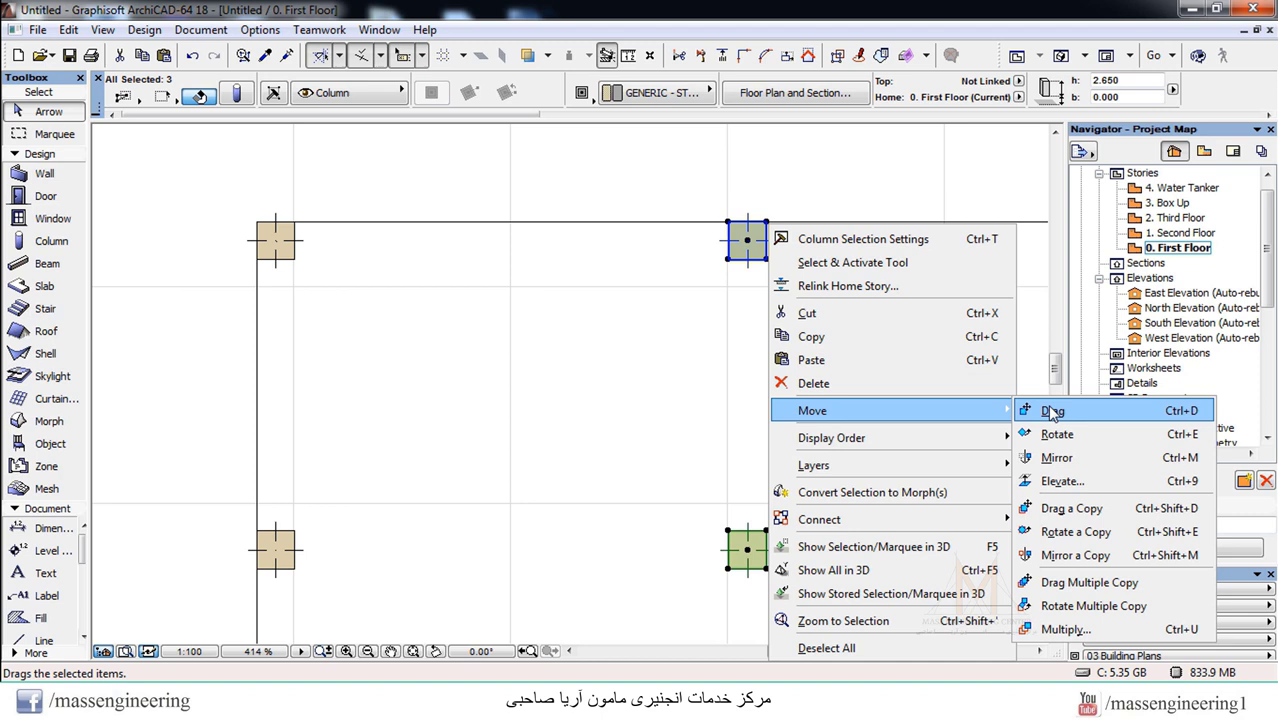
left_click(1085, 511)
left_click(767, 221)
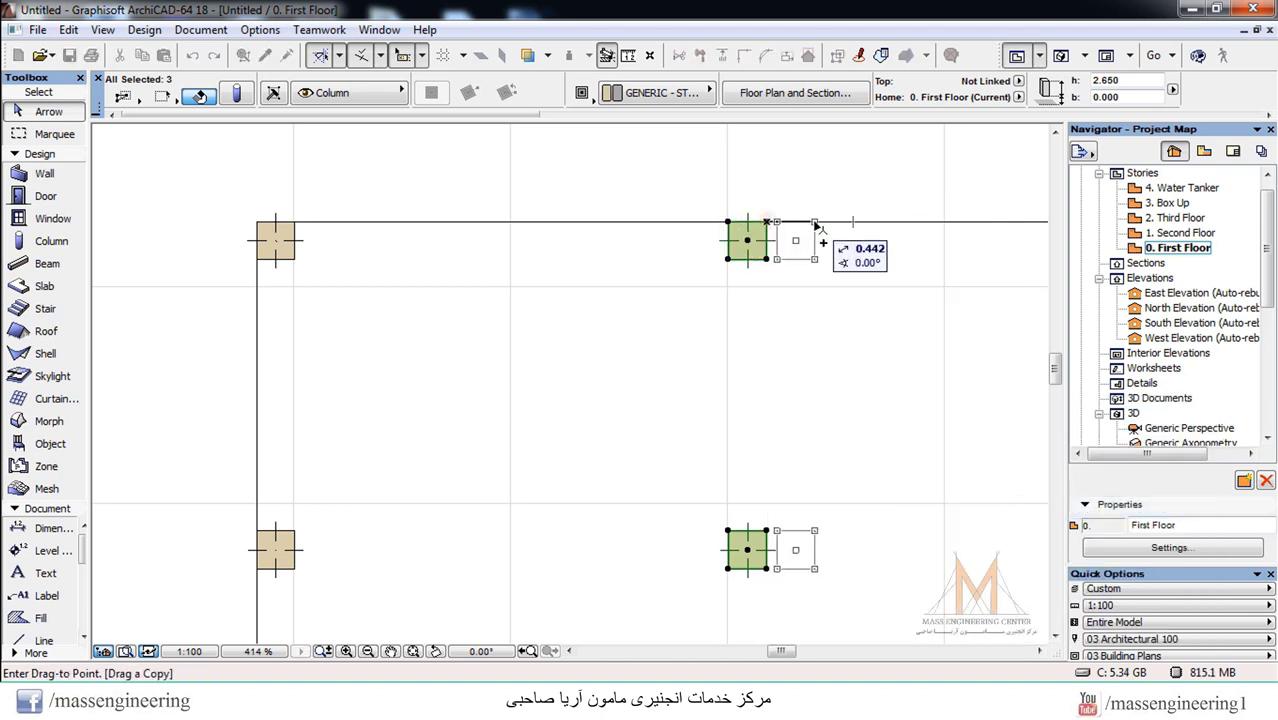
type("6.15")
key("Return")
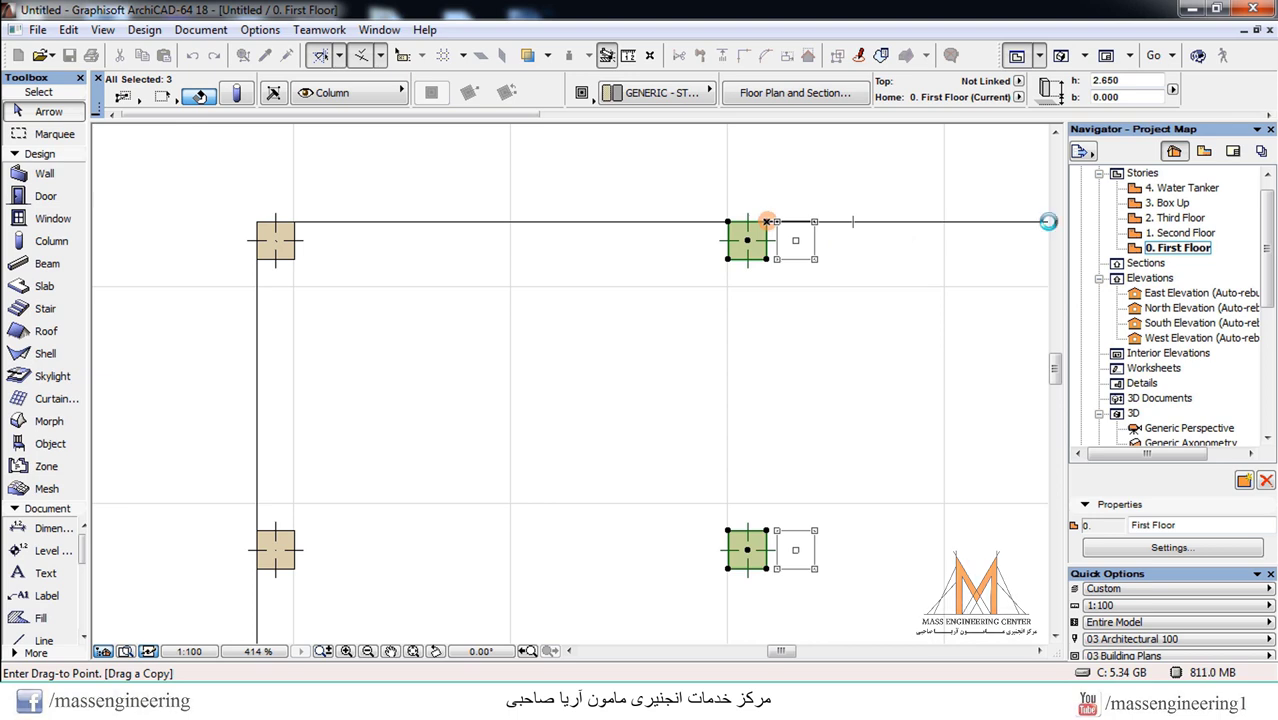
Drag a copy of the third column row by its upper-right corner onto the slab's right edge, and deselect it
scroll(364, 228, "down", 5)
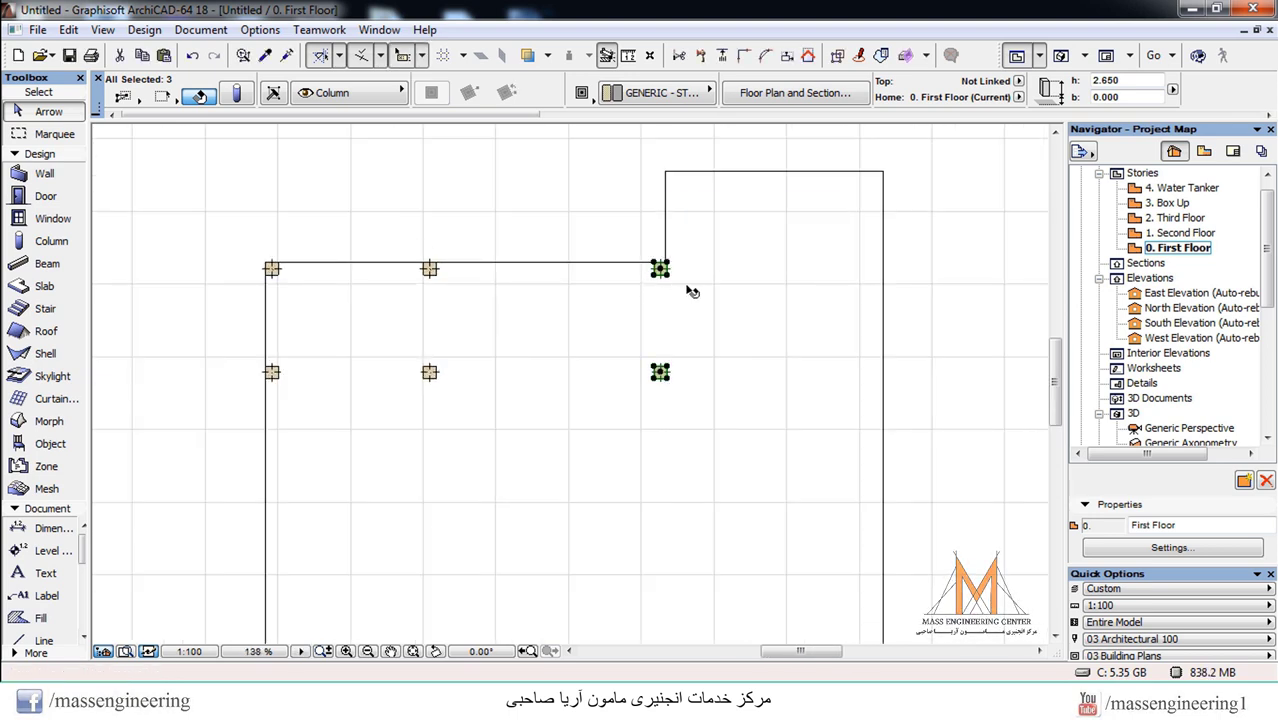
scroll(668, 270, "up", 5)
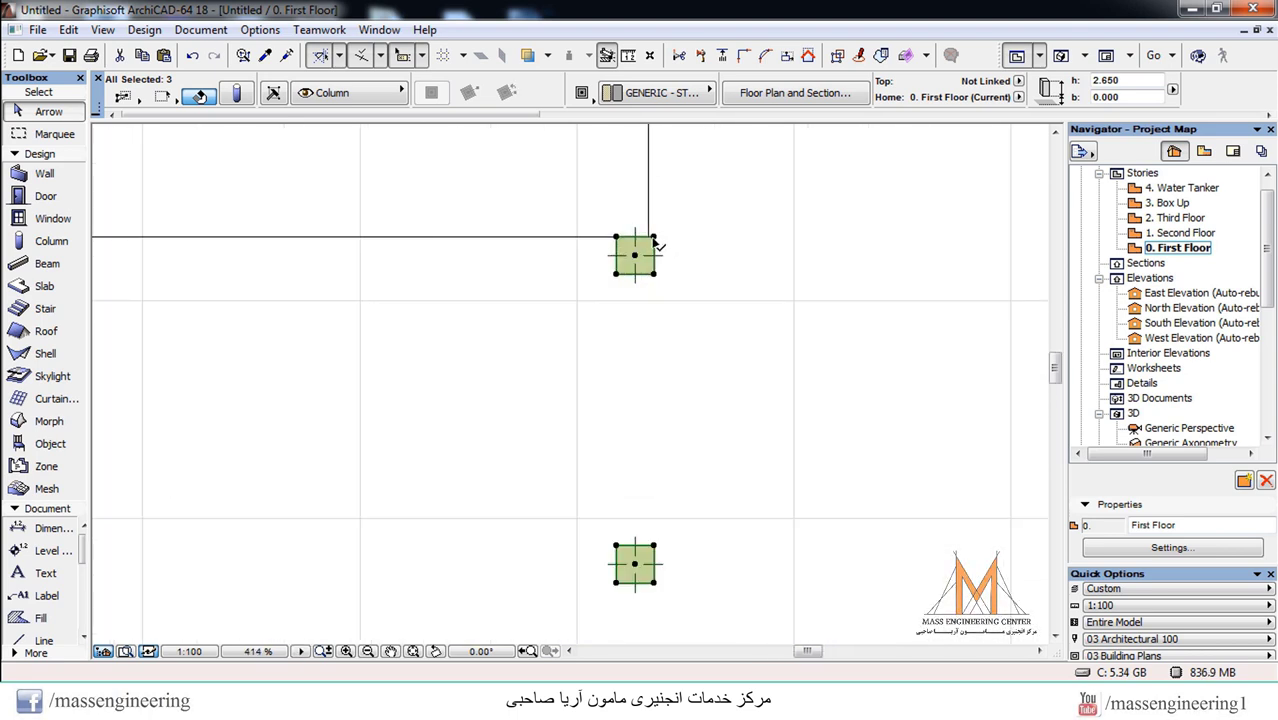
right_click(656, 243)
mouse_move(713, 424)
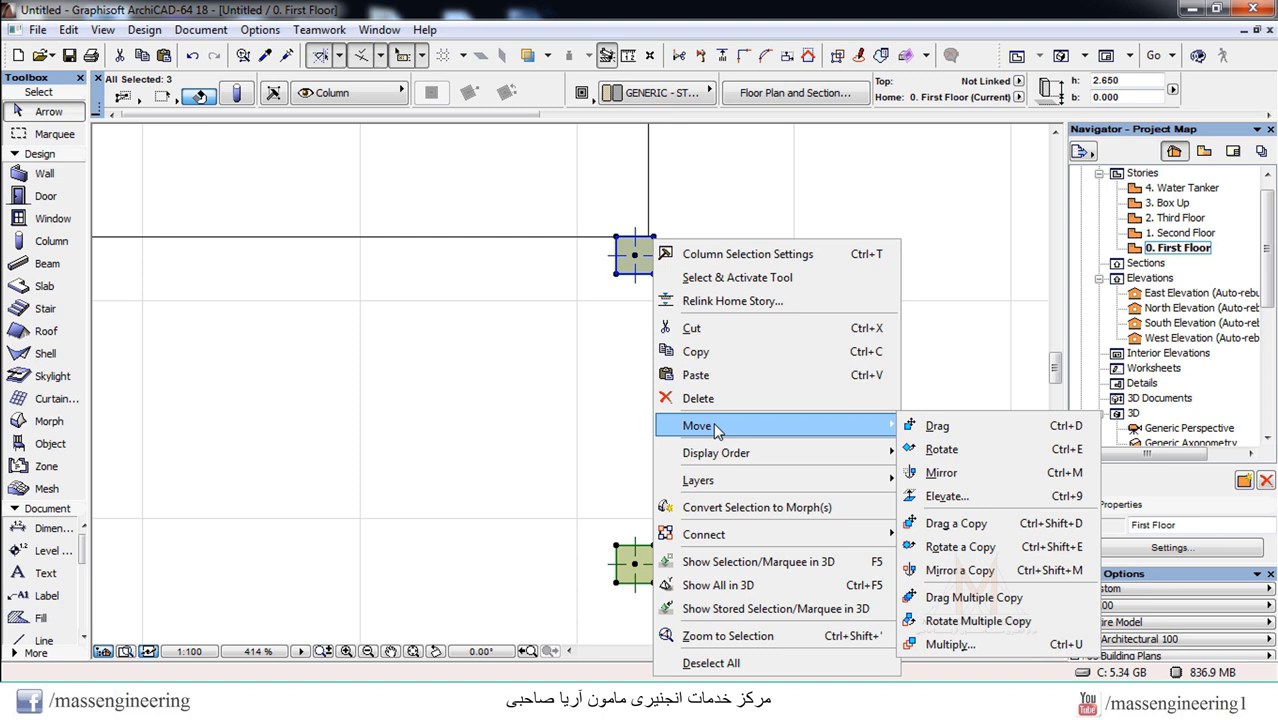
left_click(952, 523)
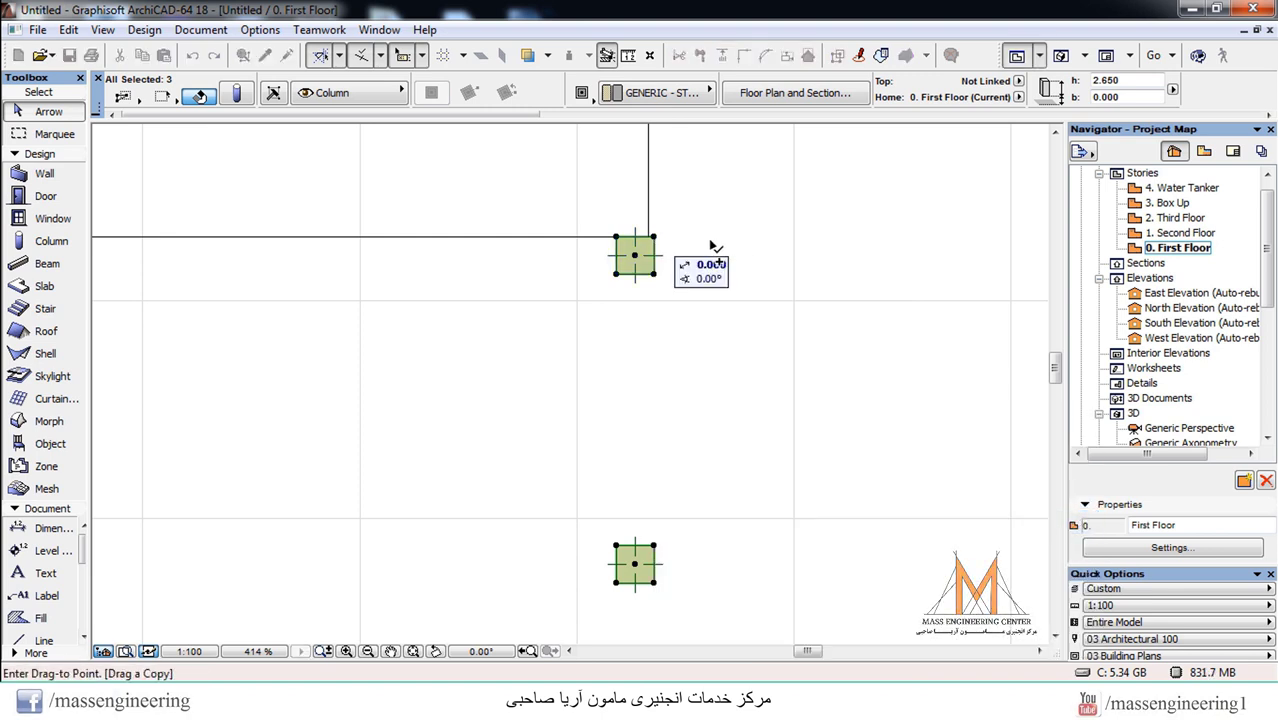
scroll(565, 245, "down", 2)
scroll(656, 248, "down", 2)
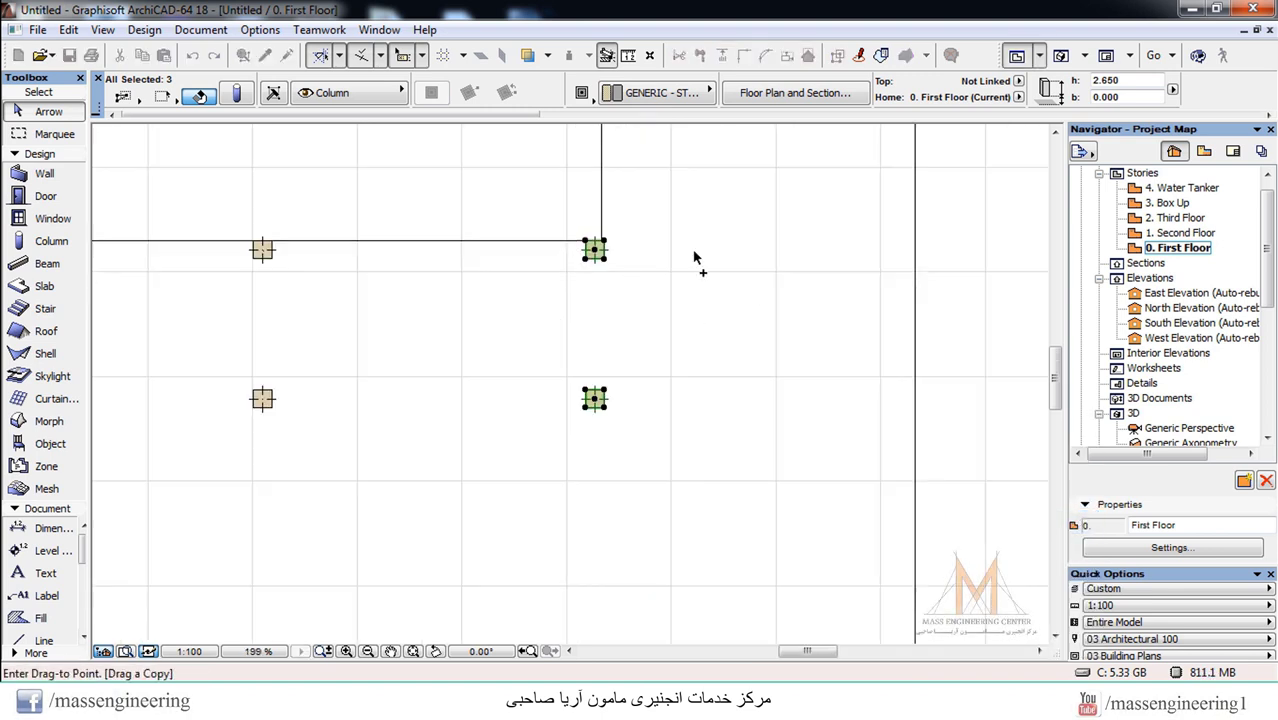
left_click(914, 243)
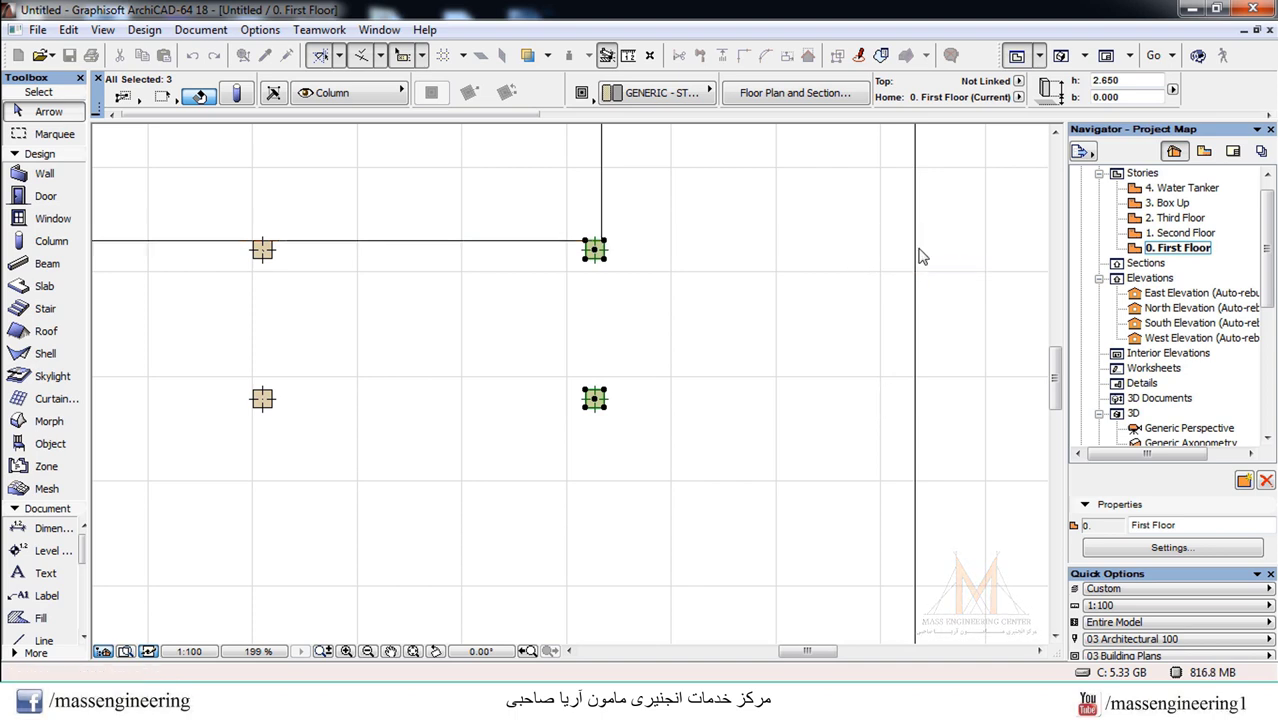
left_click(820, 186)
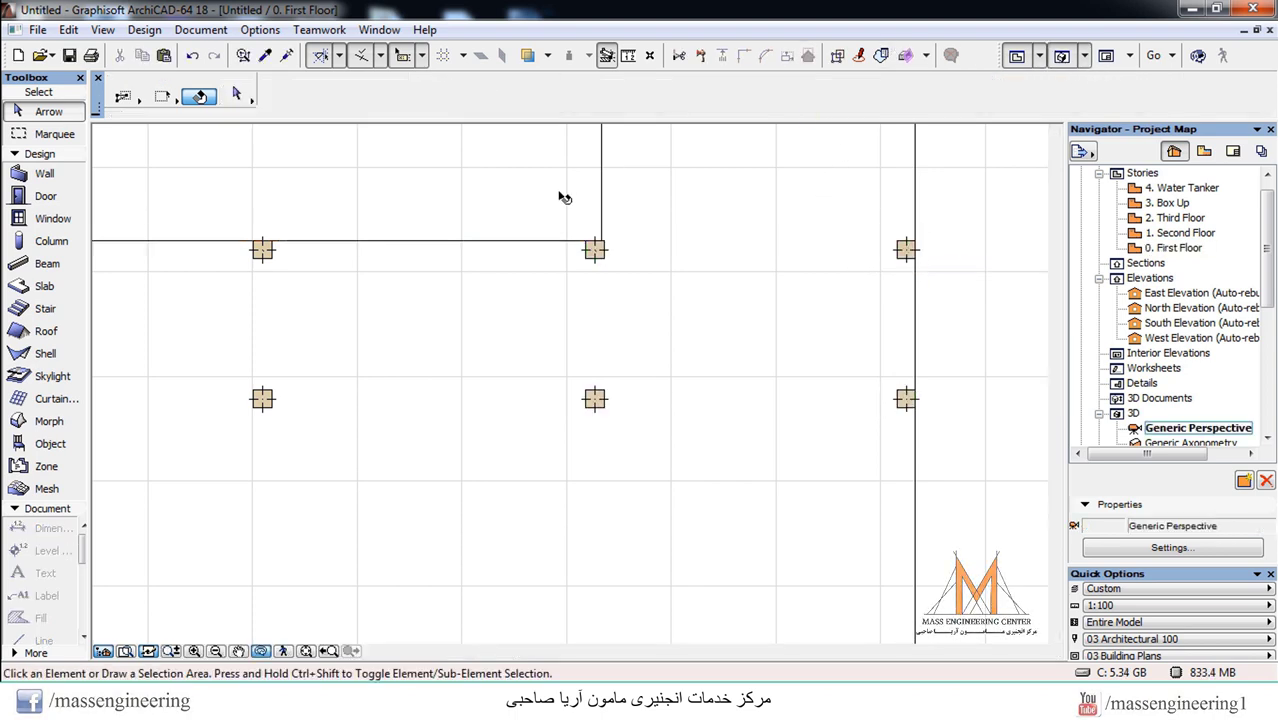
Inspect the column grid in the 3D view and return to the floor plan
key("F3")
middle_click_drag(605, 302, 565, 385, "shift")
key("F2")
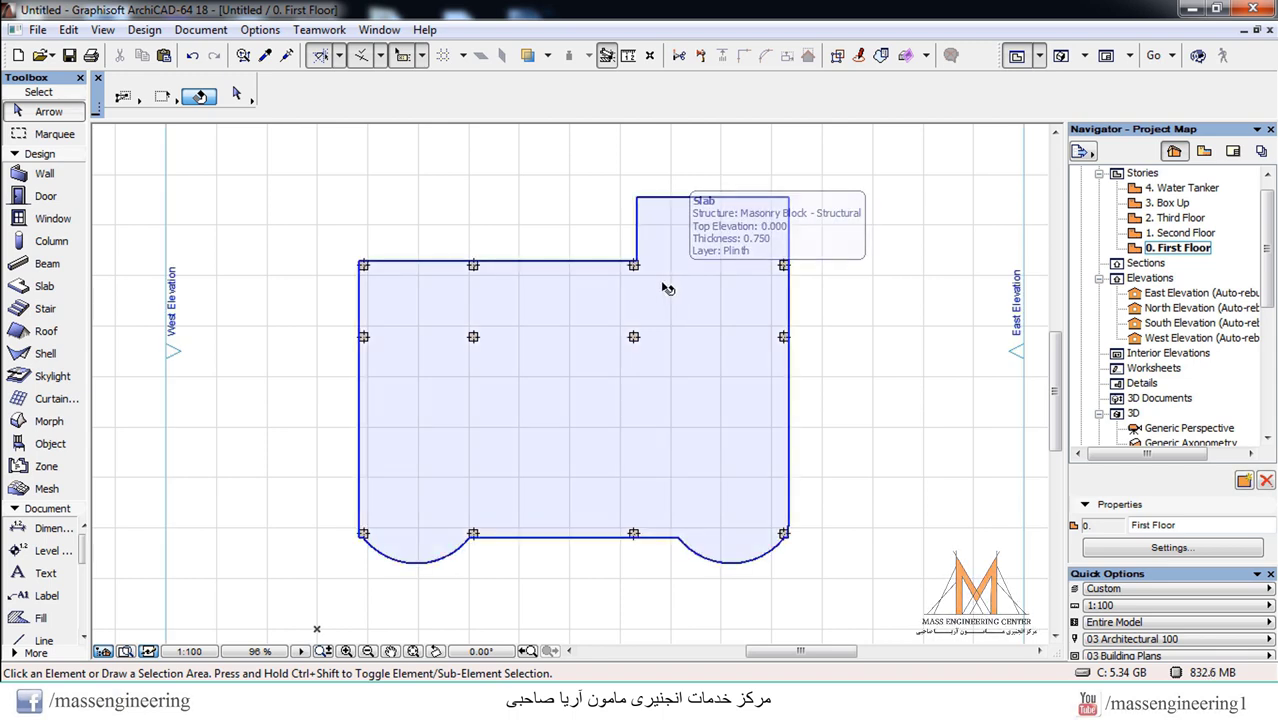
Measure the width of the slab's upper-right projection along its top edge
scroll(648, 280, "up", 2)
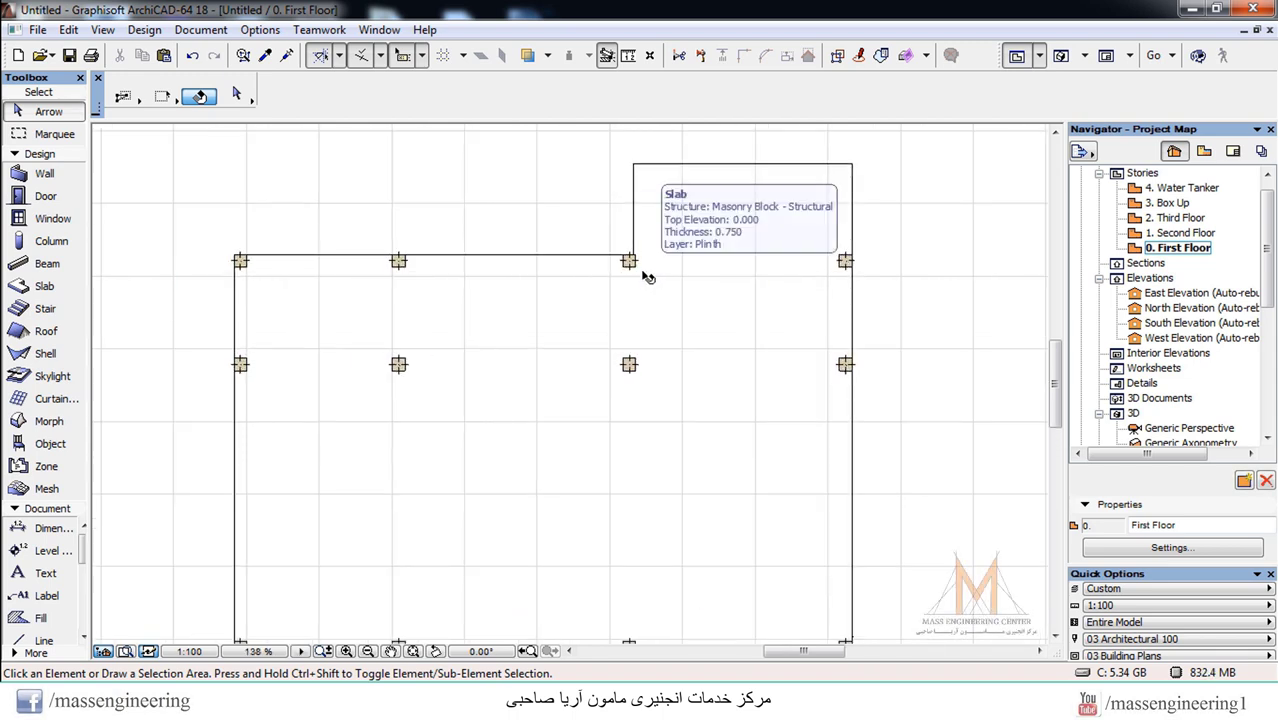
scroll(752, 137, "up", 4)
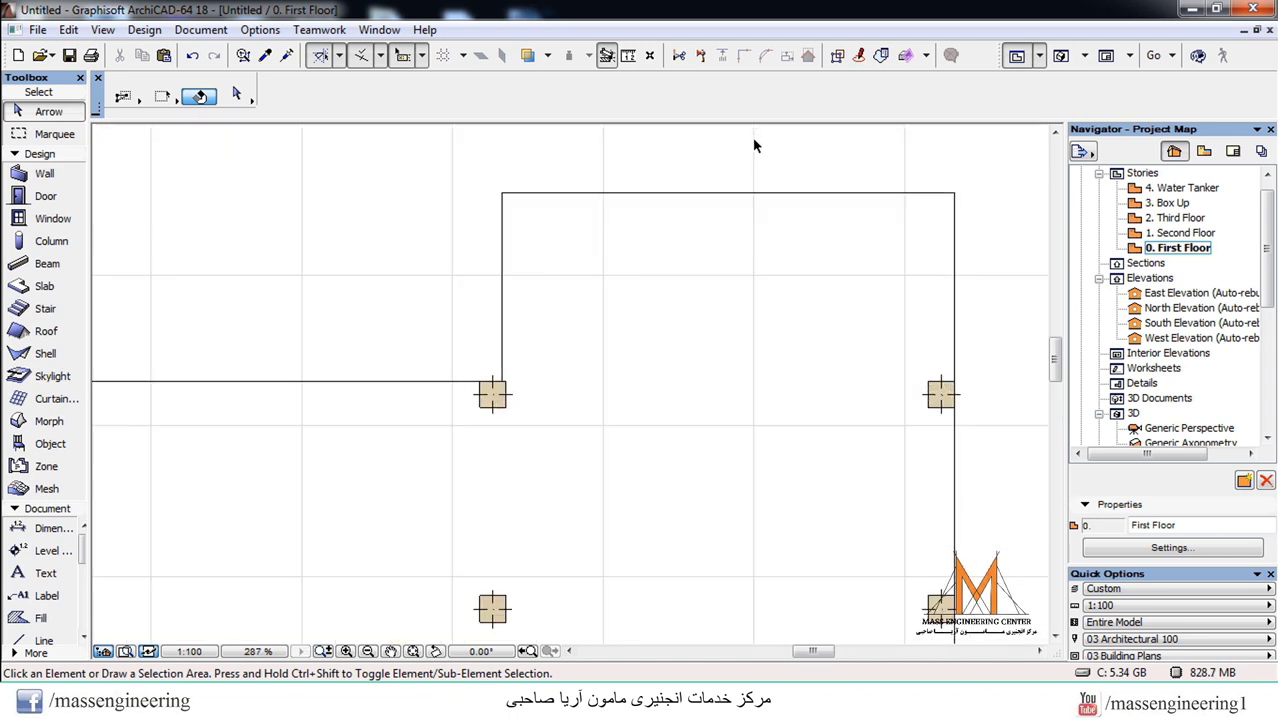
left_click(628, 55)
left_click(502, 193)
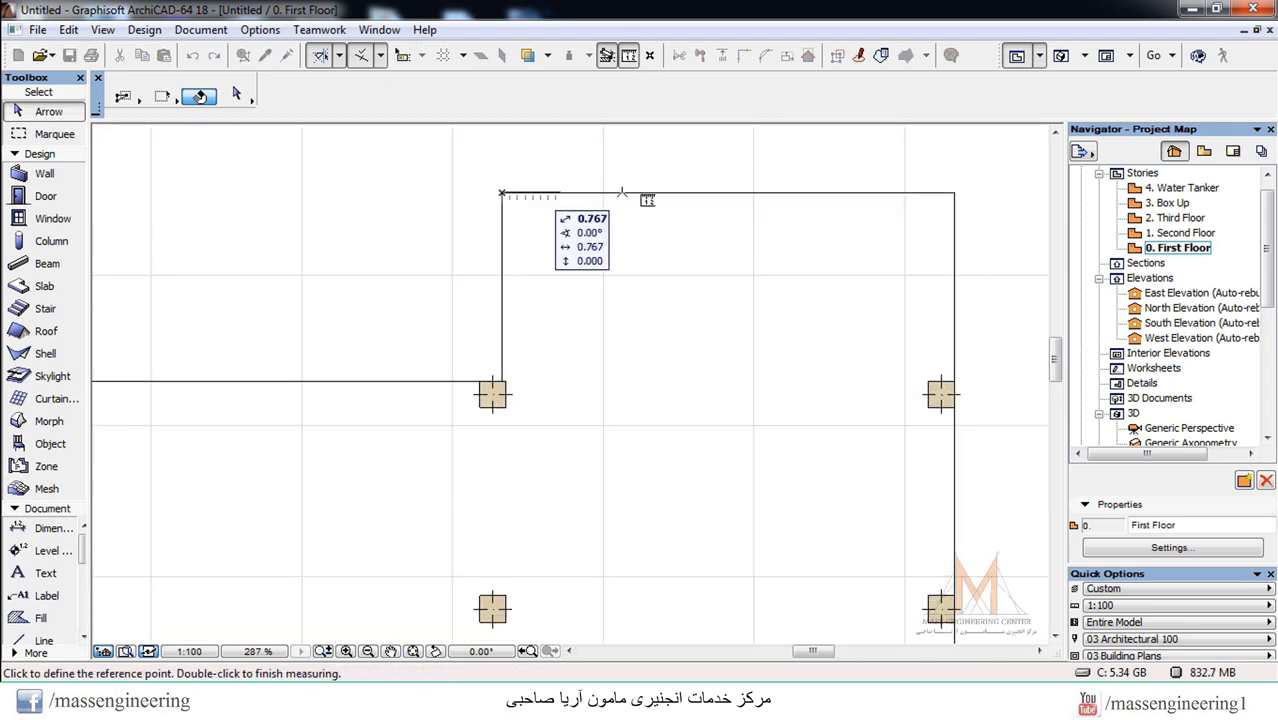
left_click(955, 189)
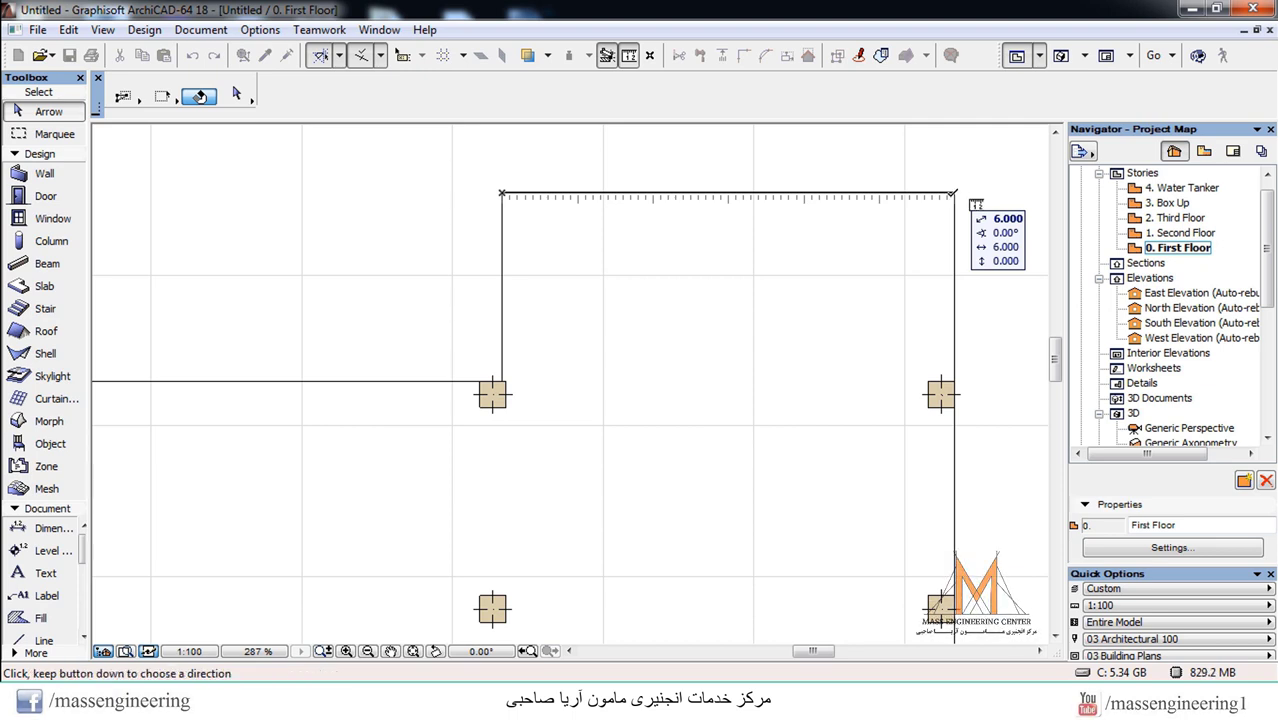
scroll(834, 199, "down", 5)
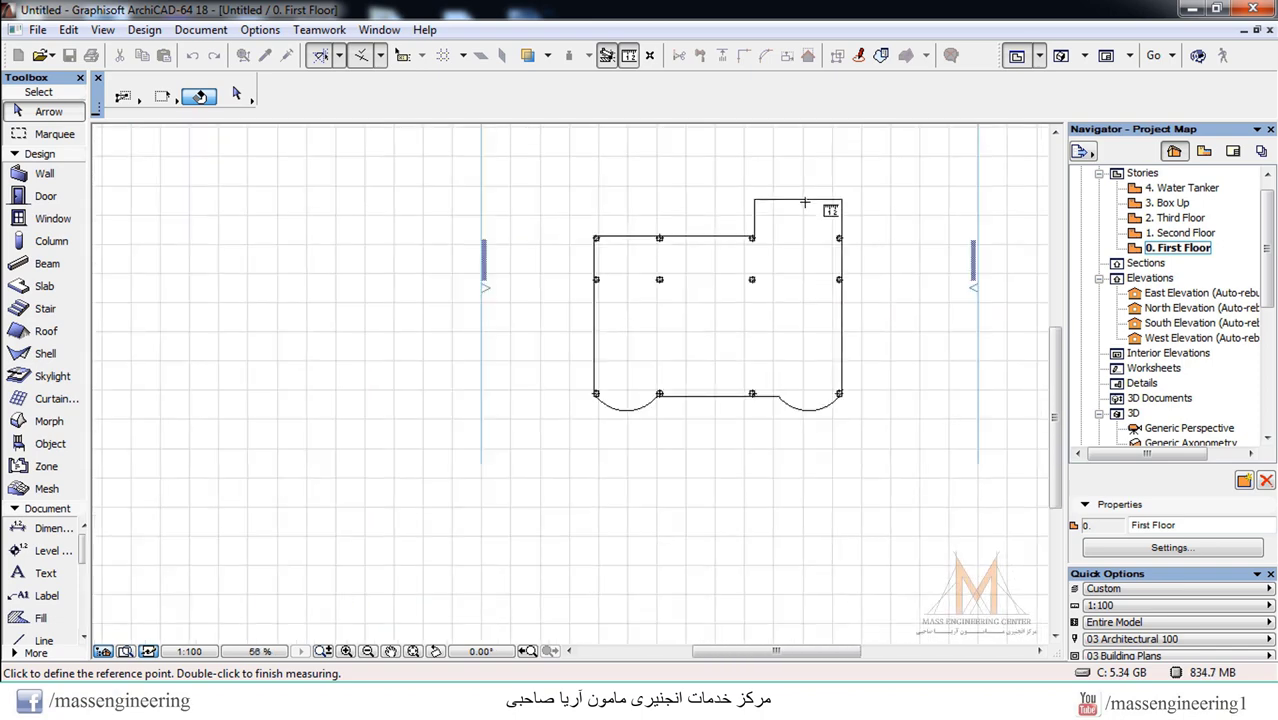
scroll(832, 380, "up", 2)
key("Escape")
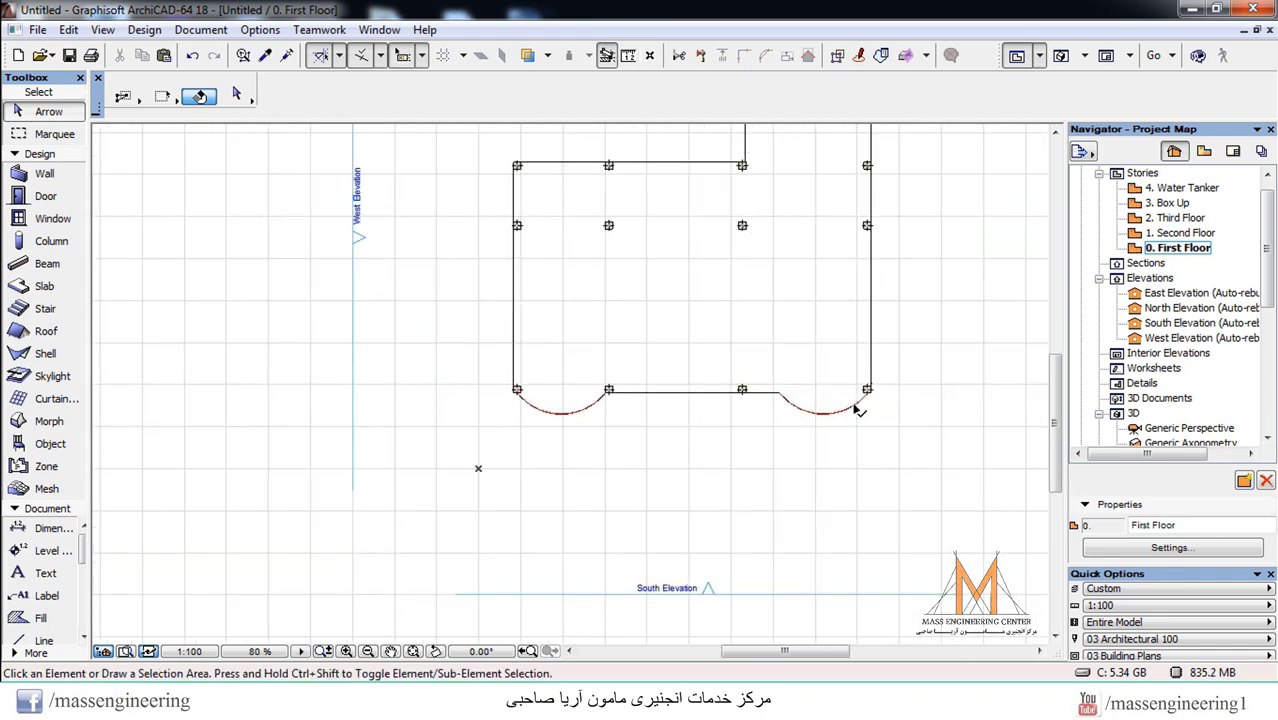
Select the three columns along the slab's right edge
scroll(840, 395, "up", 2)
left_click(872, 390)
scroll(862, 300, "down", 2)
scroll(862, 270, "up", 3)
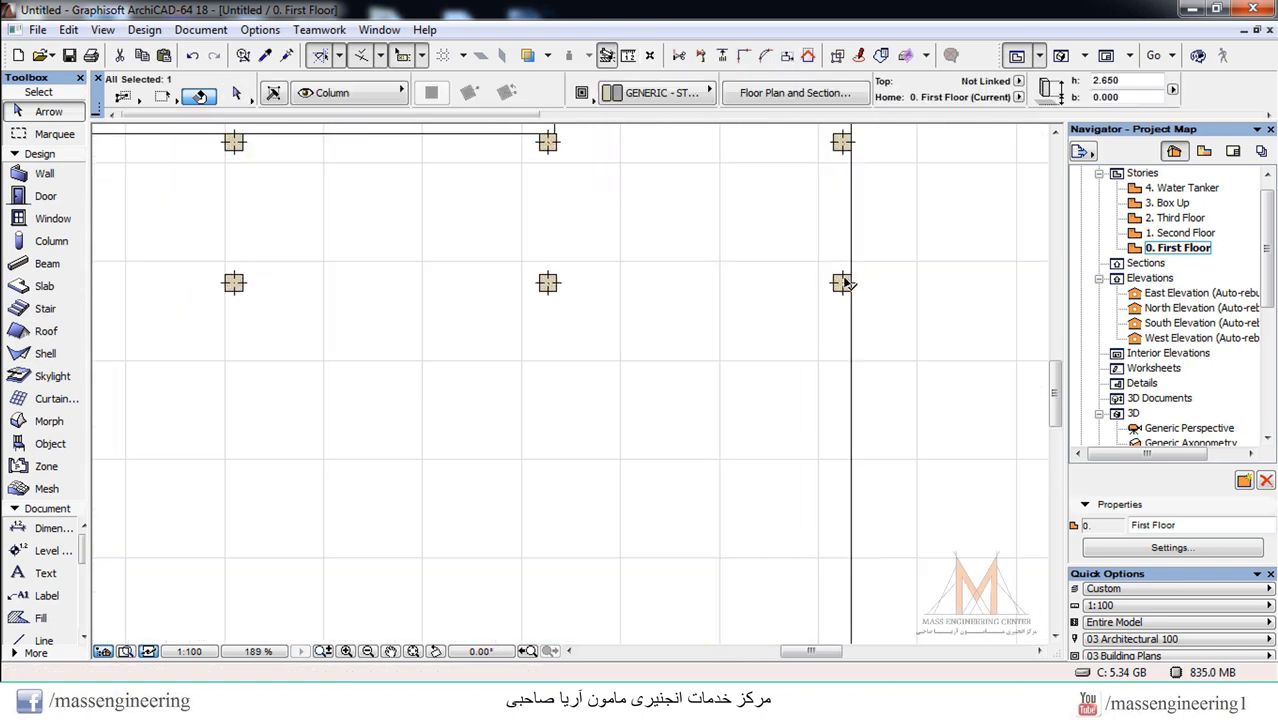
left_click(844, 280, "shift")
left_click(844, 137, "shift")
scroll(850, 135, "up", 2)
scroll(840, 300, "down", 3)
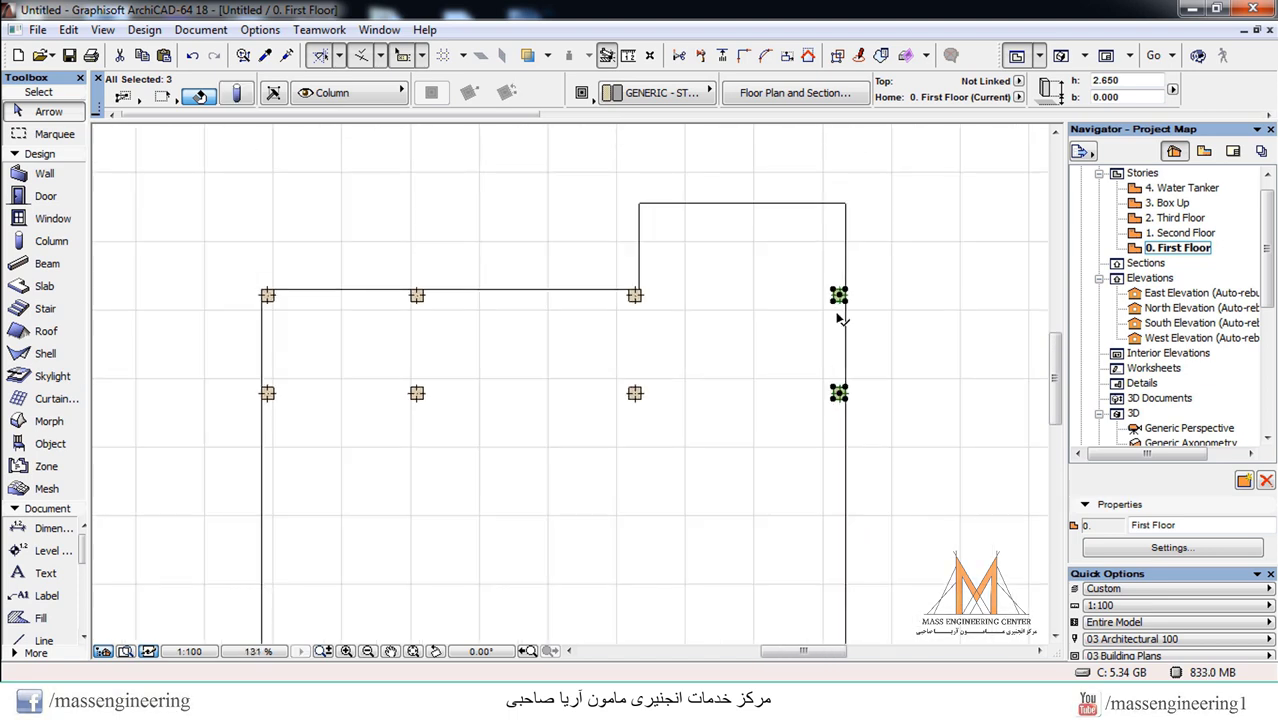
scroll(840, 305, "up", 3)
Drag a copy of the right-edge columns 4.35 m horizontally to the left
right_click(838, 292)
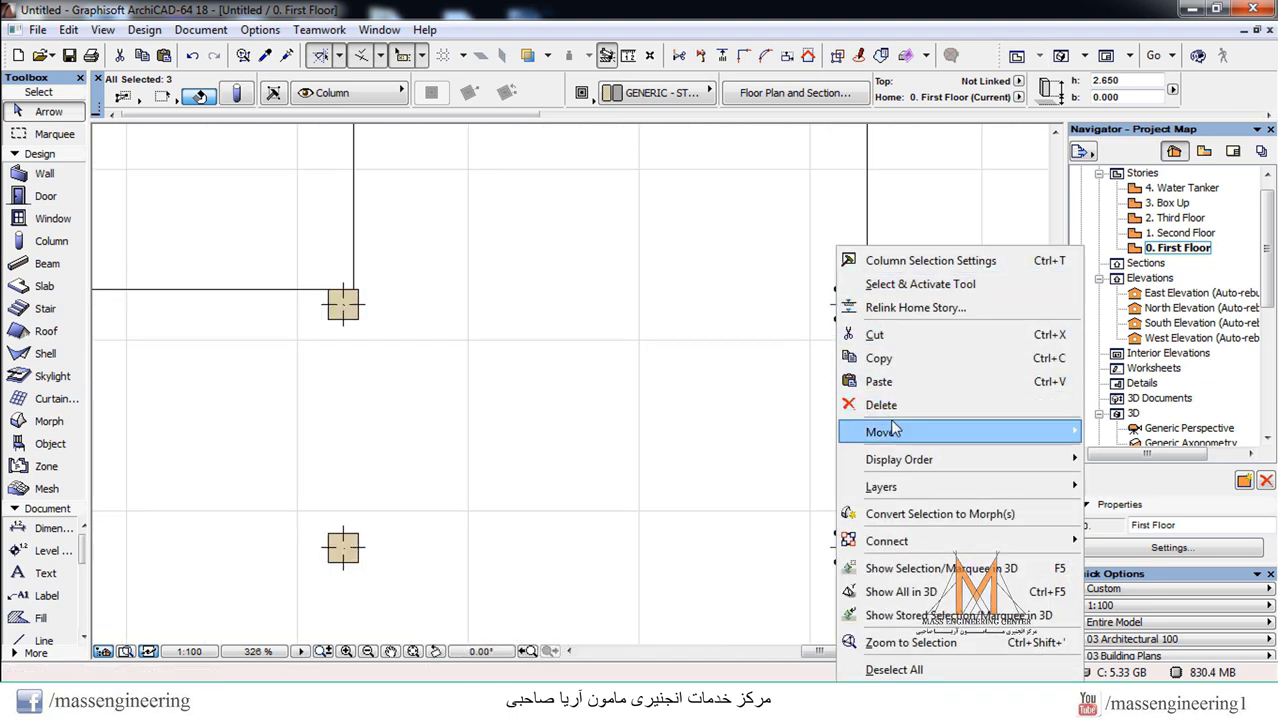
mouse_move(890, 432)
left_click(711, 538)
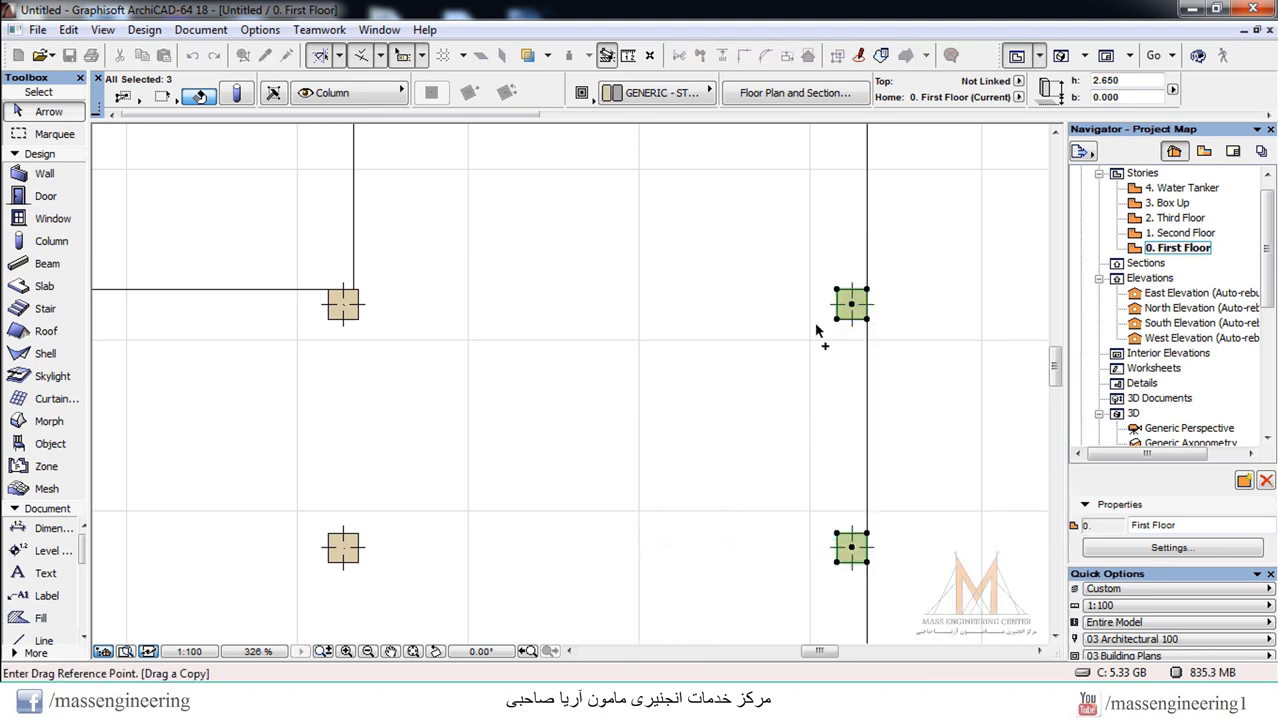
left_click(850, 302)
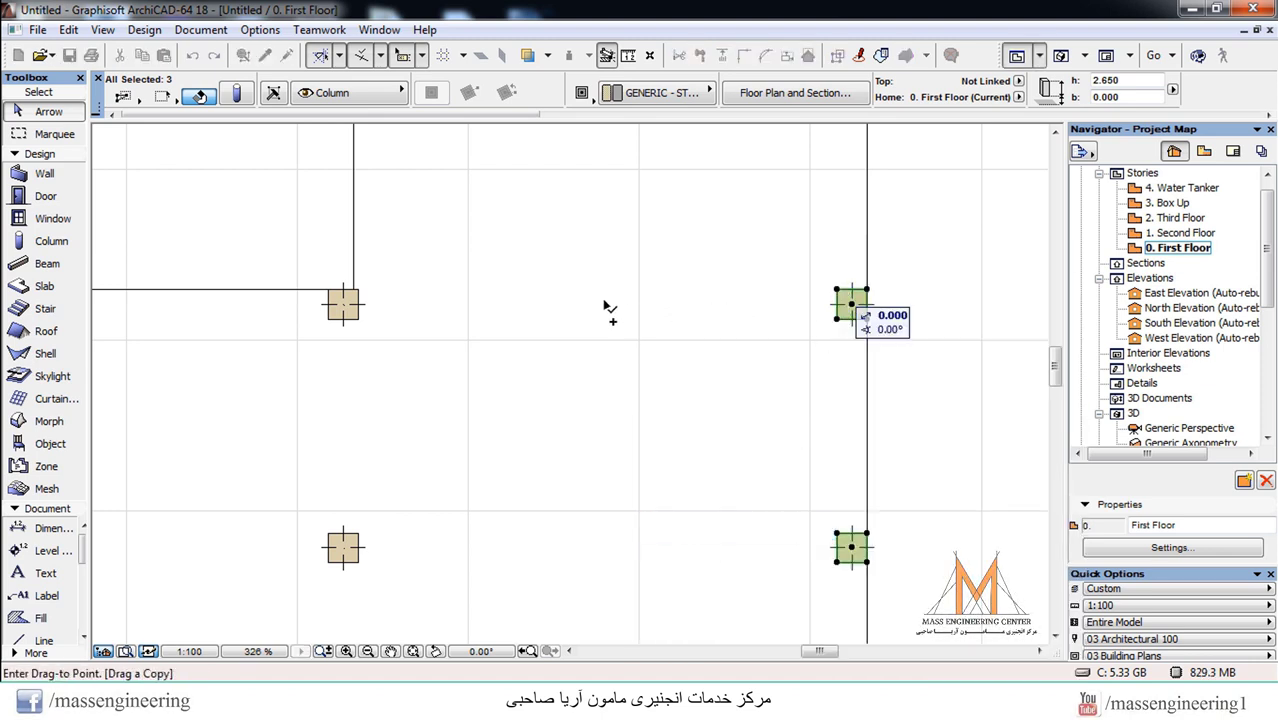
type("4.35")
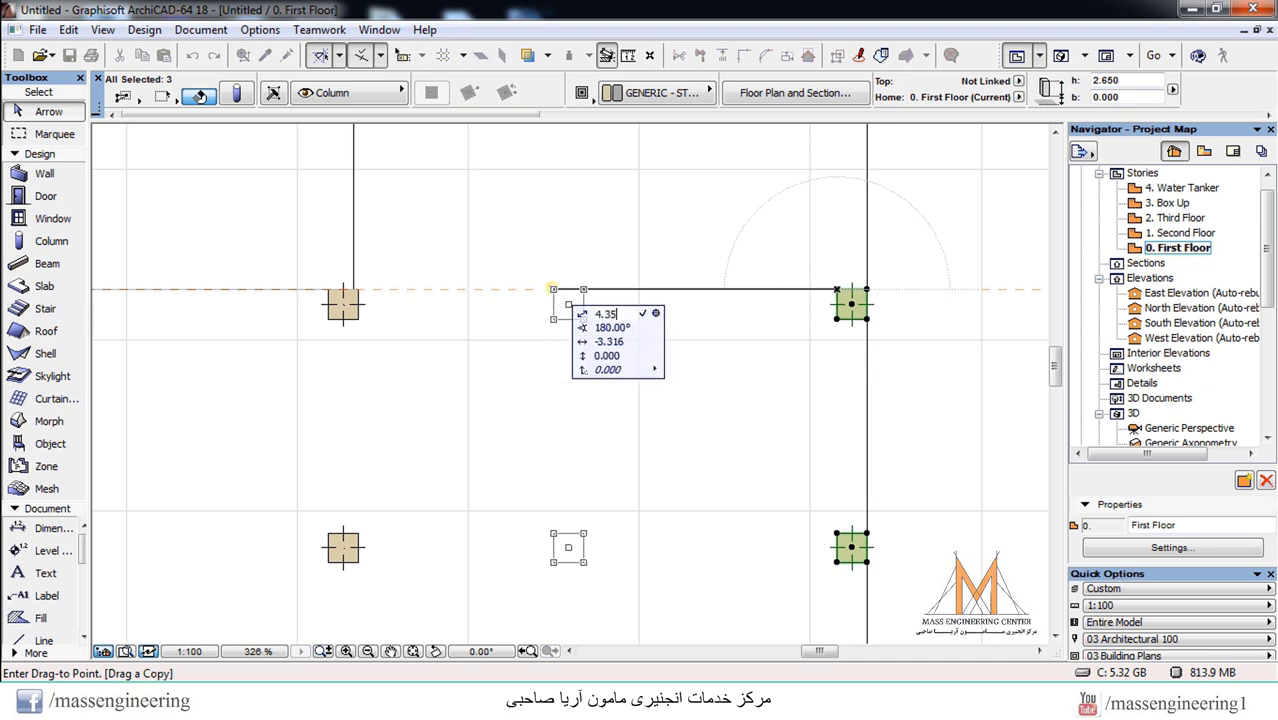
key("Return")
scroll(440, 235, "down", 3)
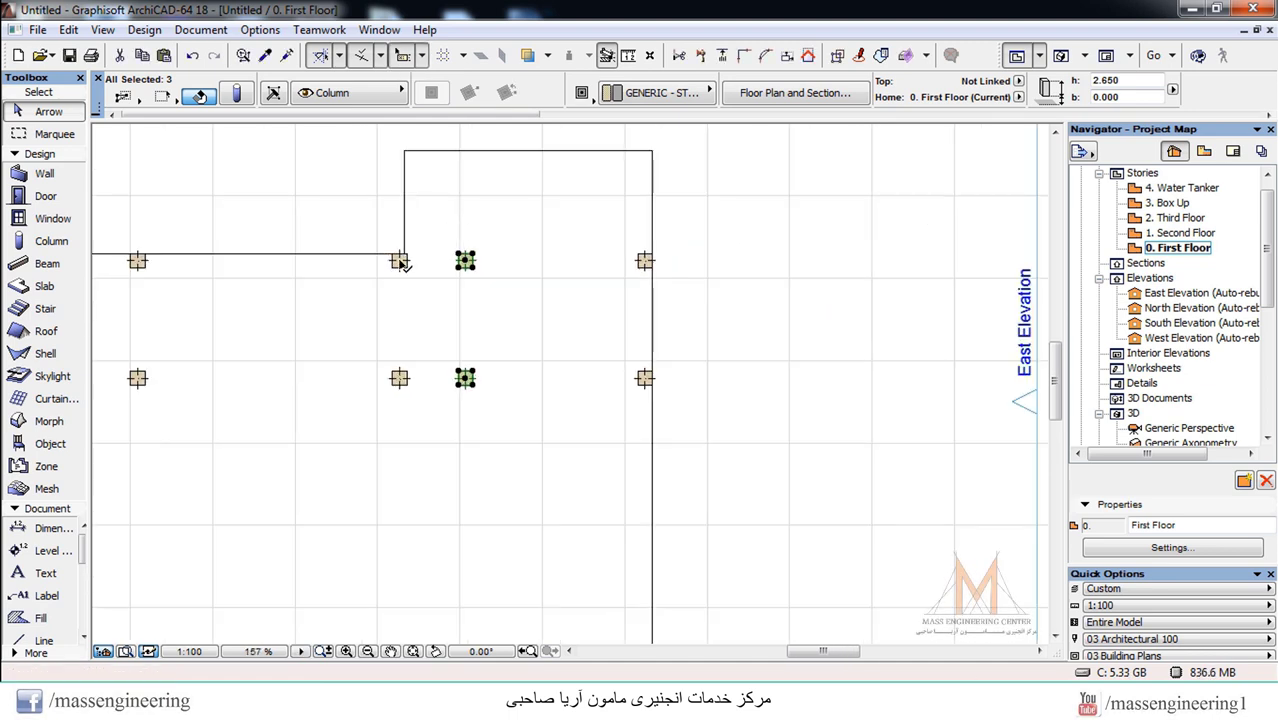
Delete the three superseded columns just left of the new copied row, including the one at the slab's inner corner
scroll(394, 281, "down", 3)
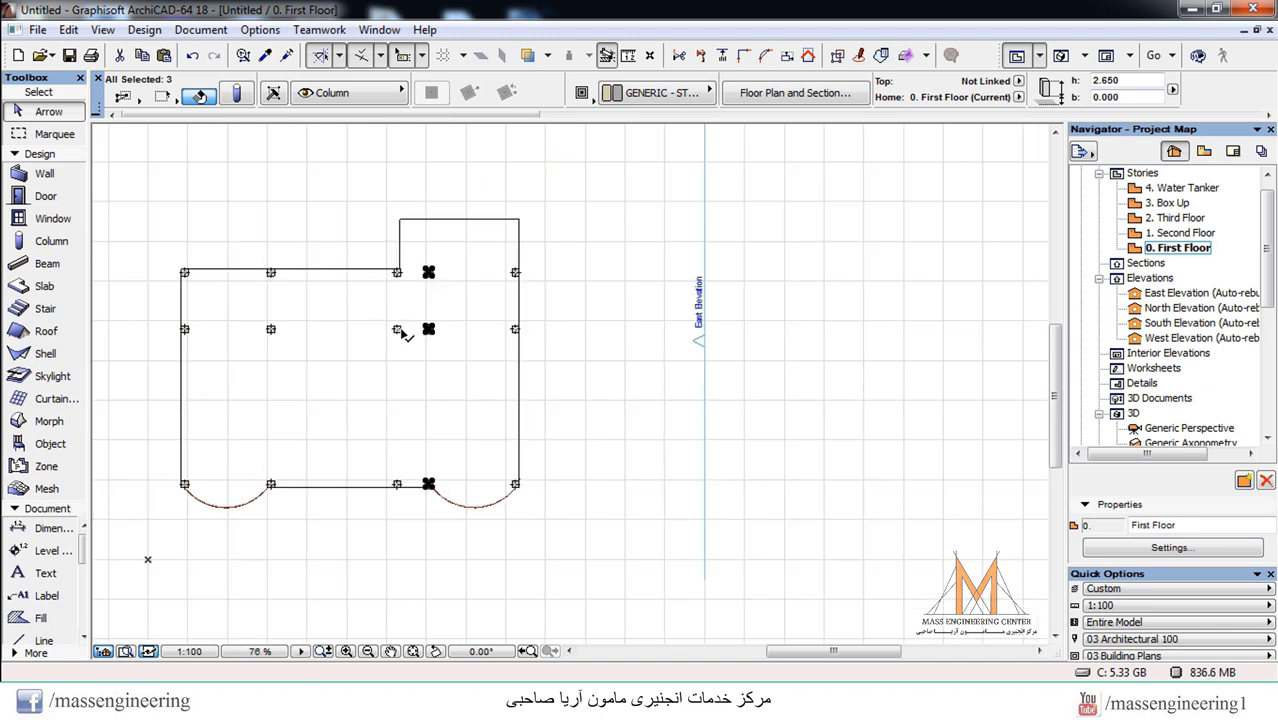
key("Escape")
left_click(397, 330)
key("Delete")
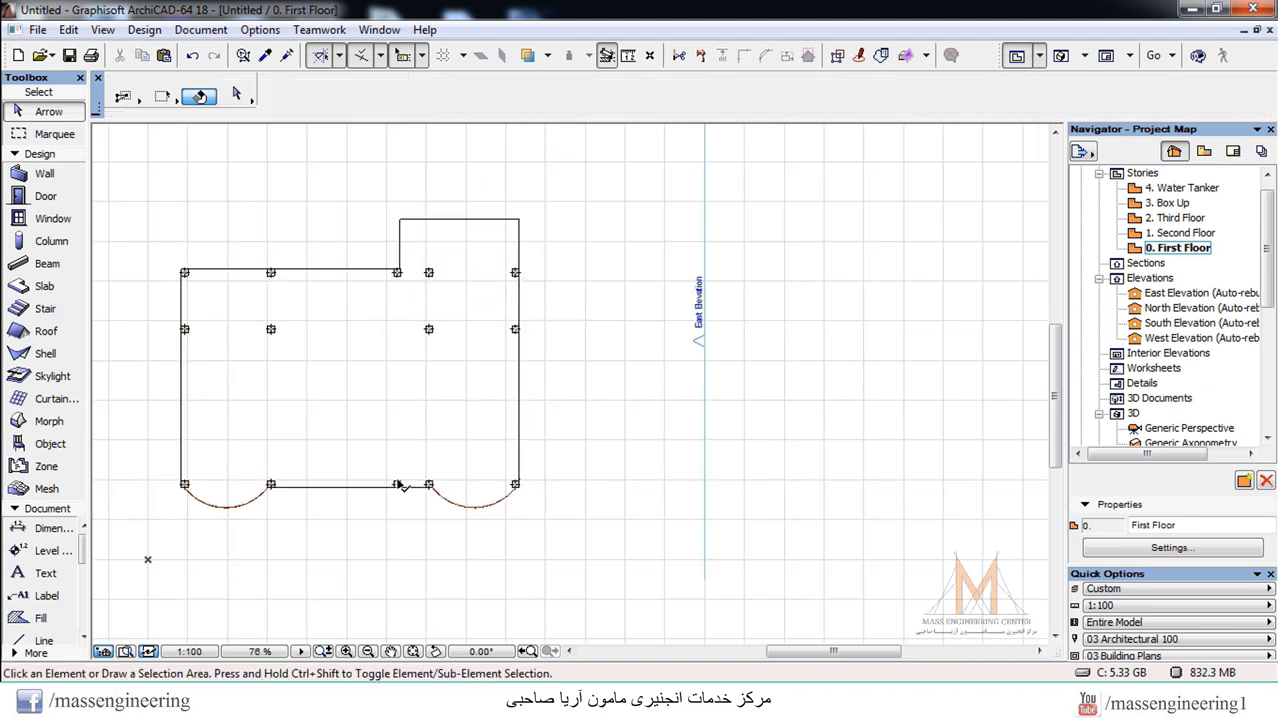
left_click(397, 485)
key("Delete")
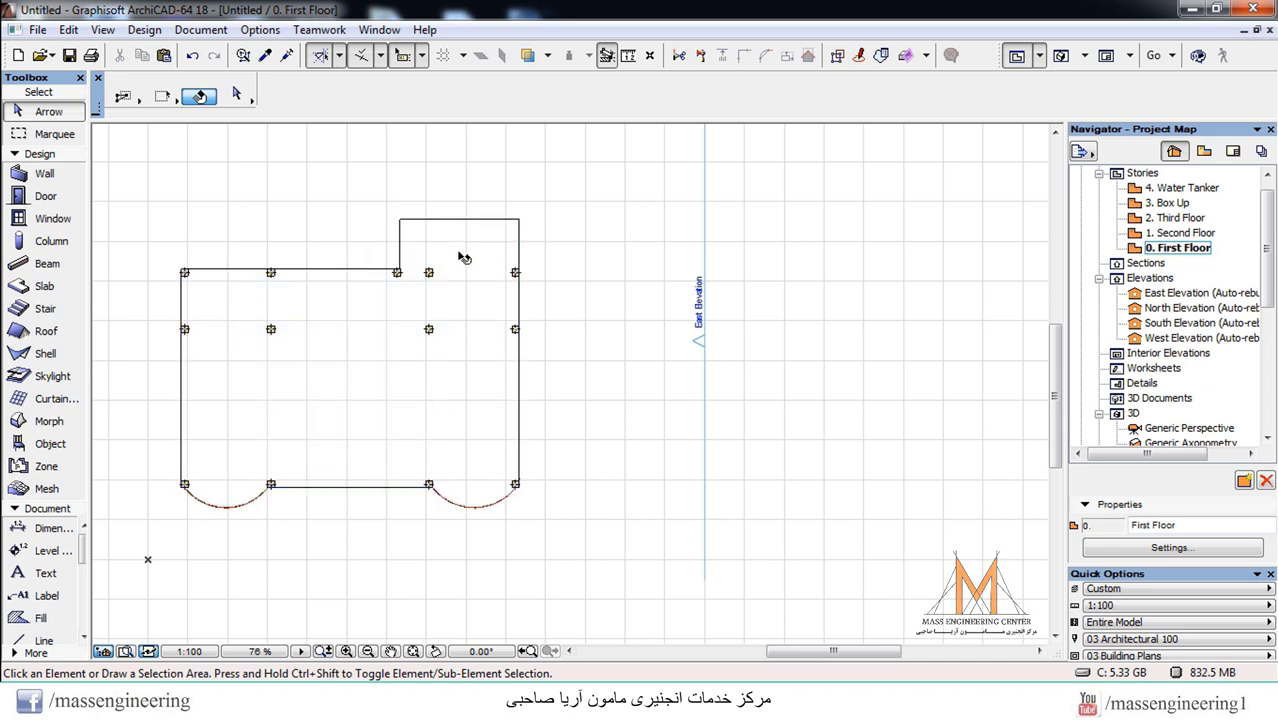
scroll(427, 231, "up", 4)
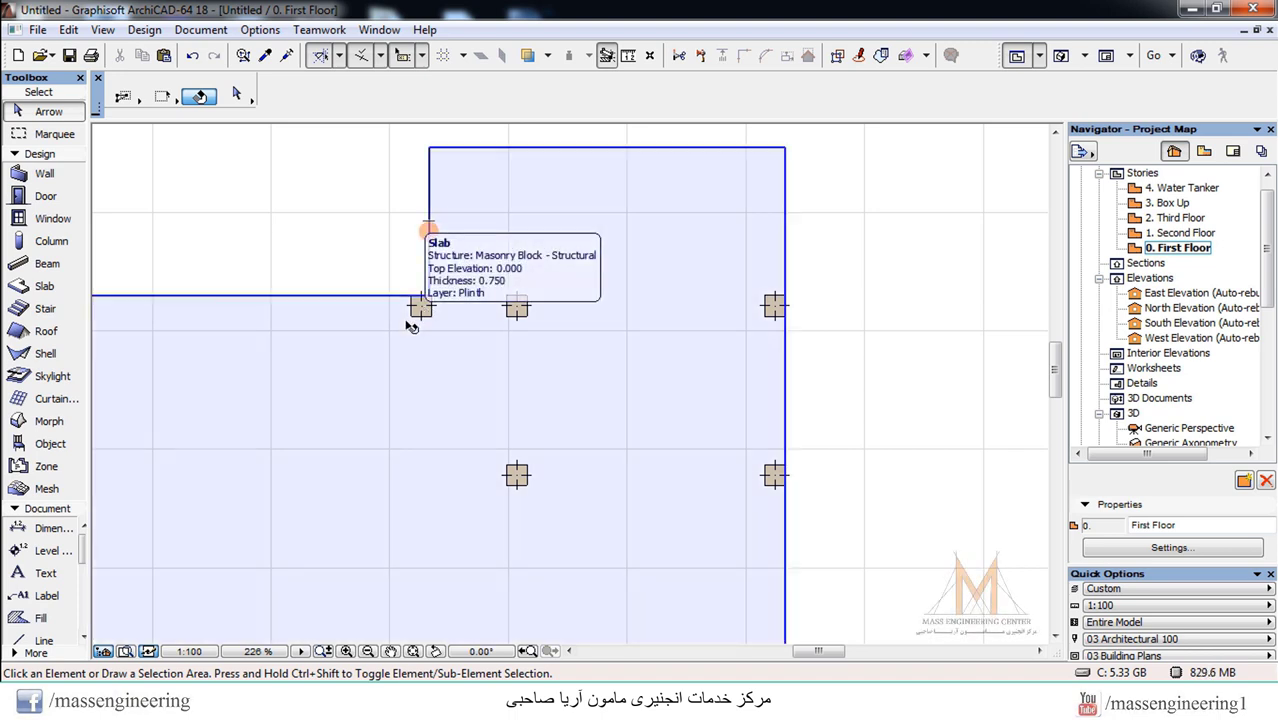
left_click(418, 310)
key("Delete")
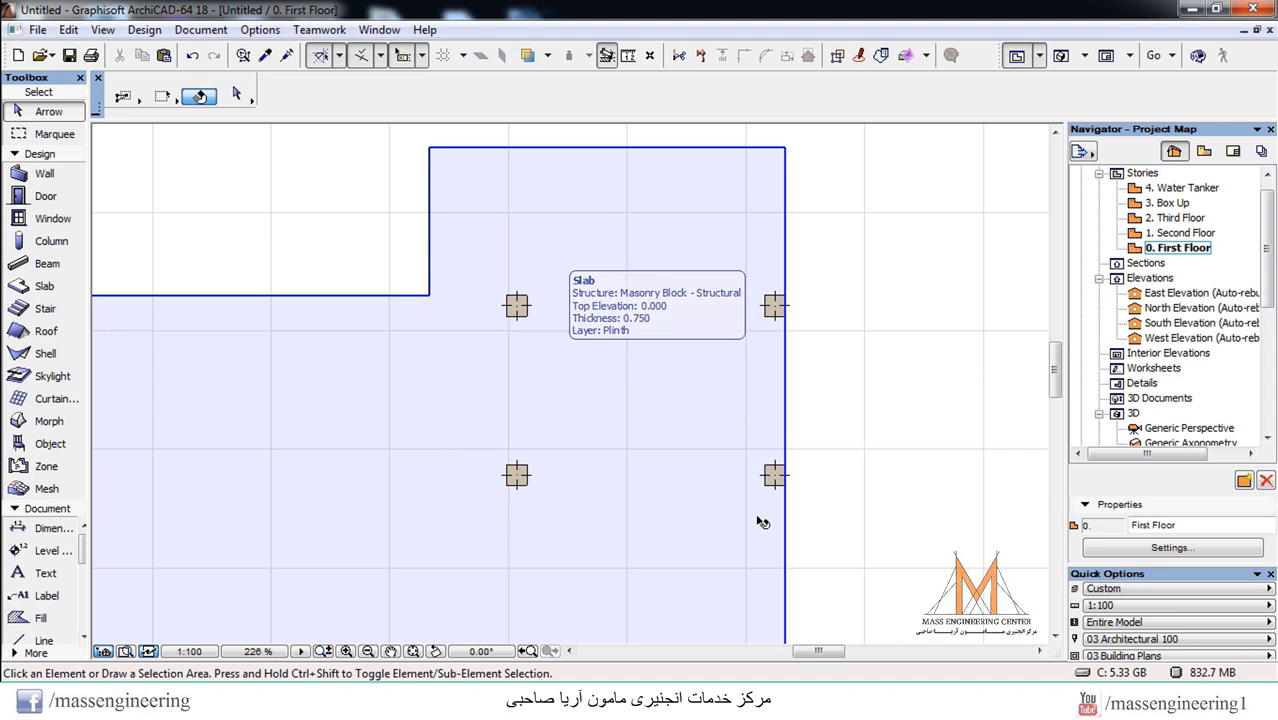
Drag a copy of the right-edge column below the slab's upper projection up into the projection's upper-right corner
scroll(750, 302, "up", 3)
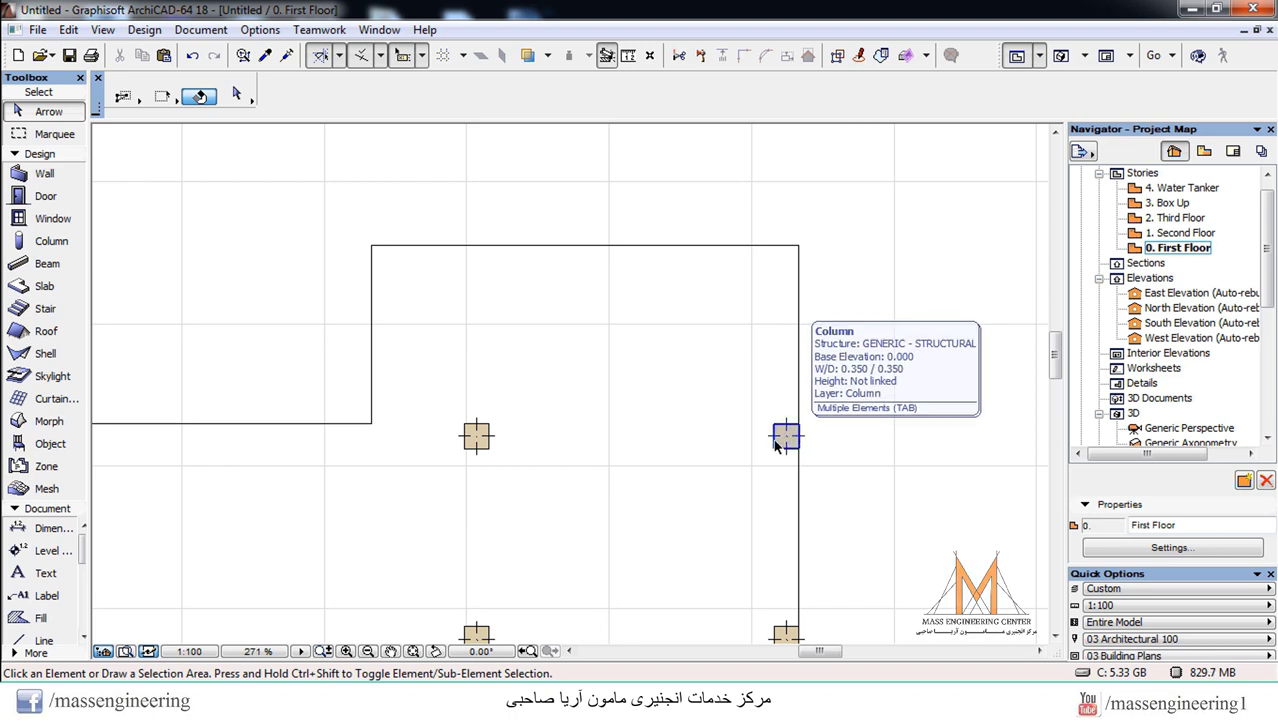
left_click(786, 442)
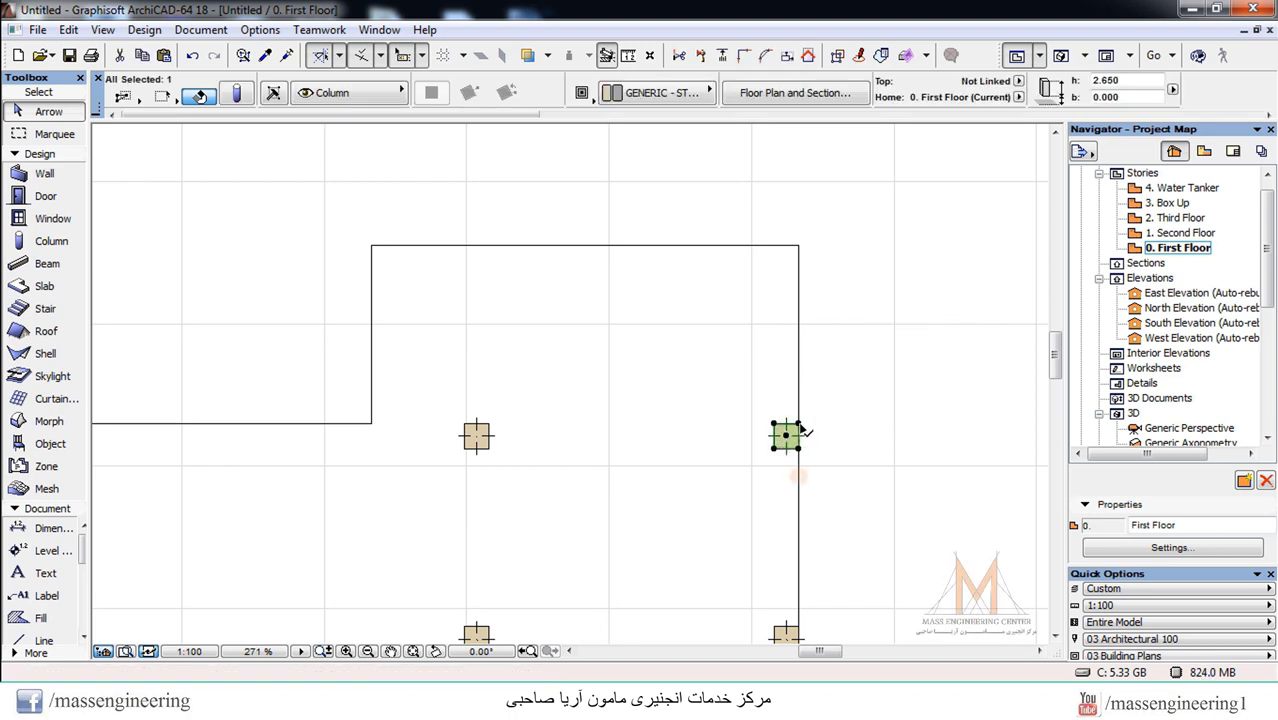
right_click(797, 431)
mouse_move(850, 432)
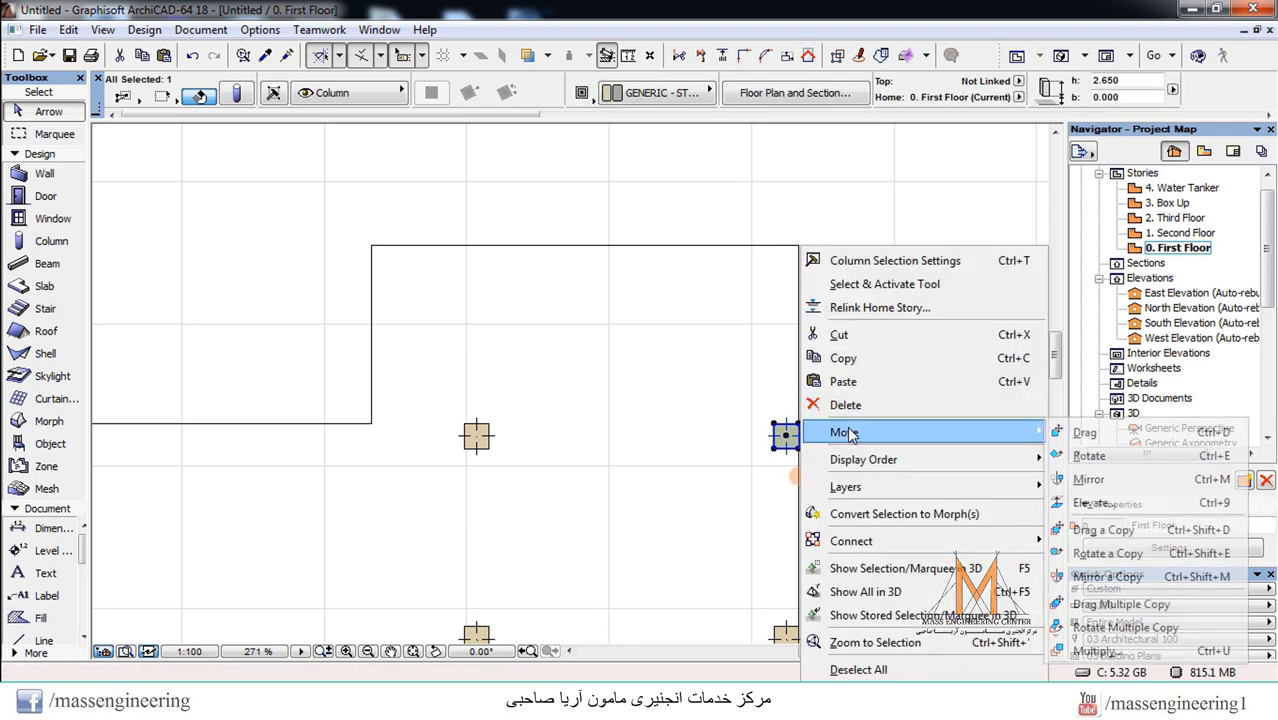
left_click(1092, 538)
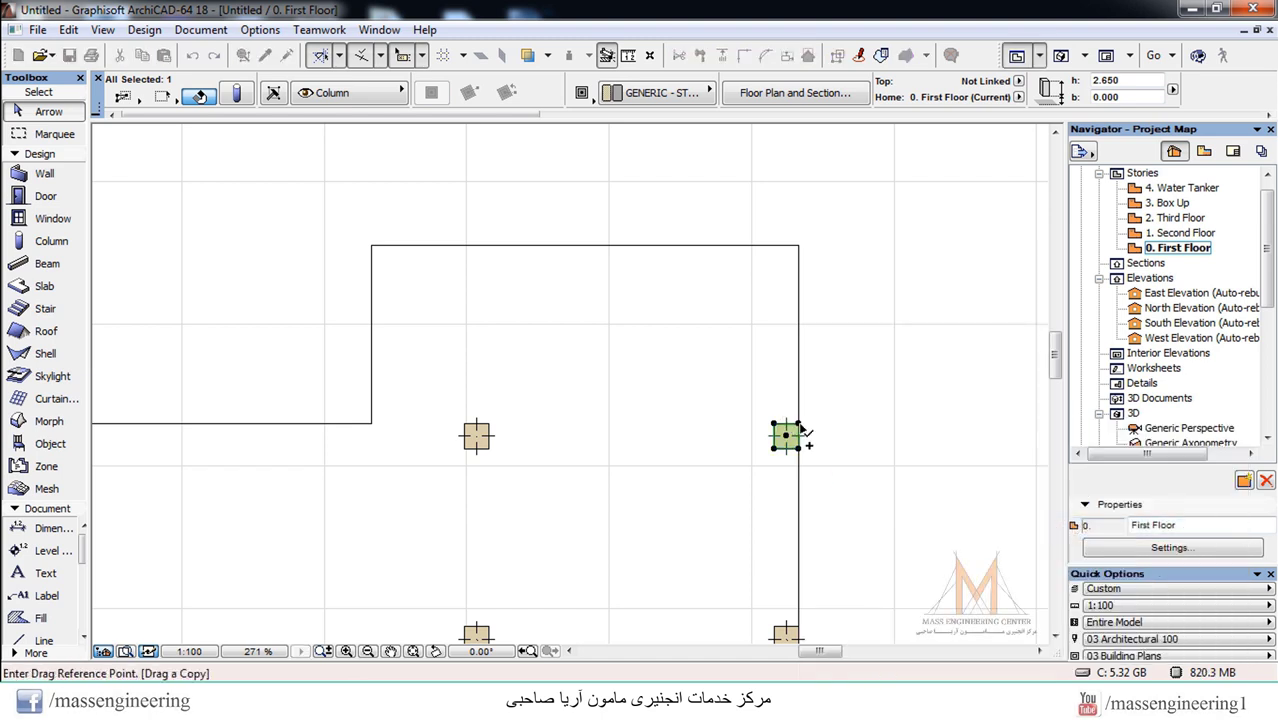
left_click(786, 435)
left_click(798, 246)
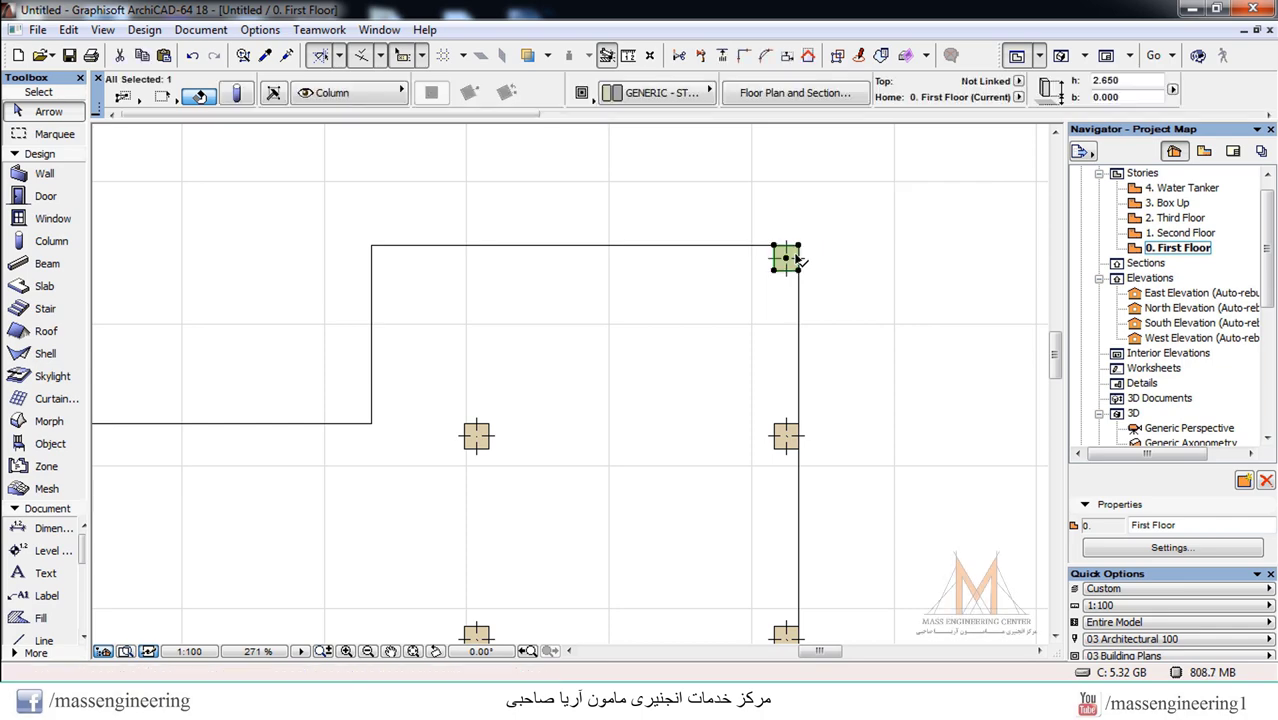
Try a circular cross-section on the upper-right corner column, and undo it
right_click(797, 260)
left_click(812, 262)
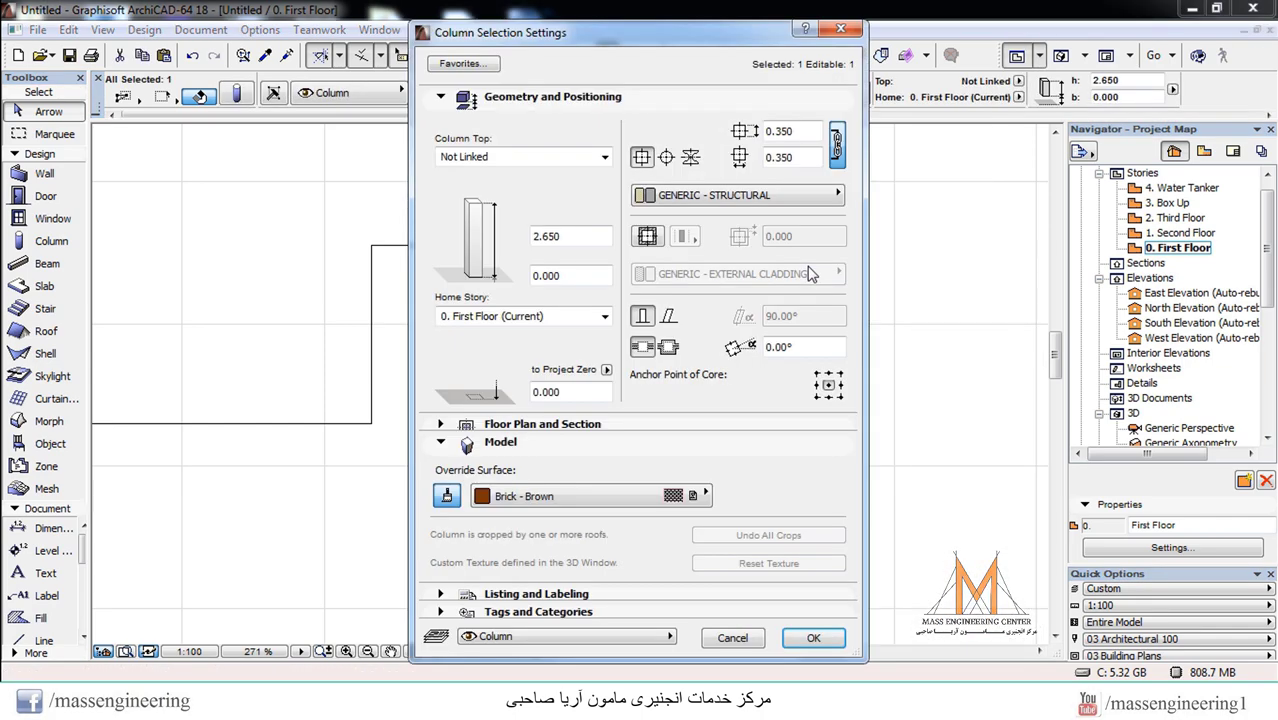
left_click(665, 159)
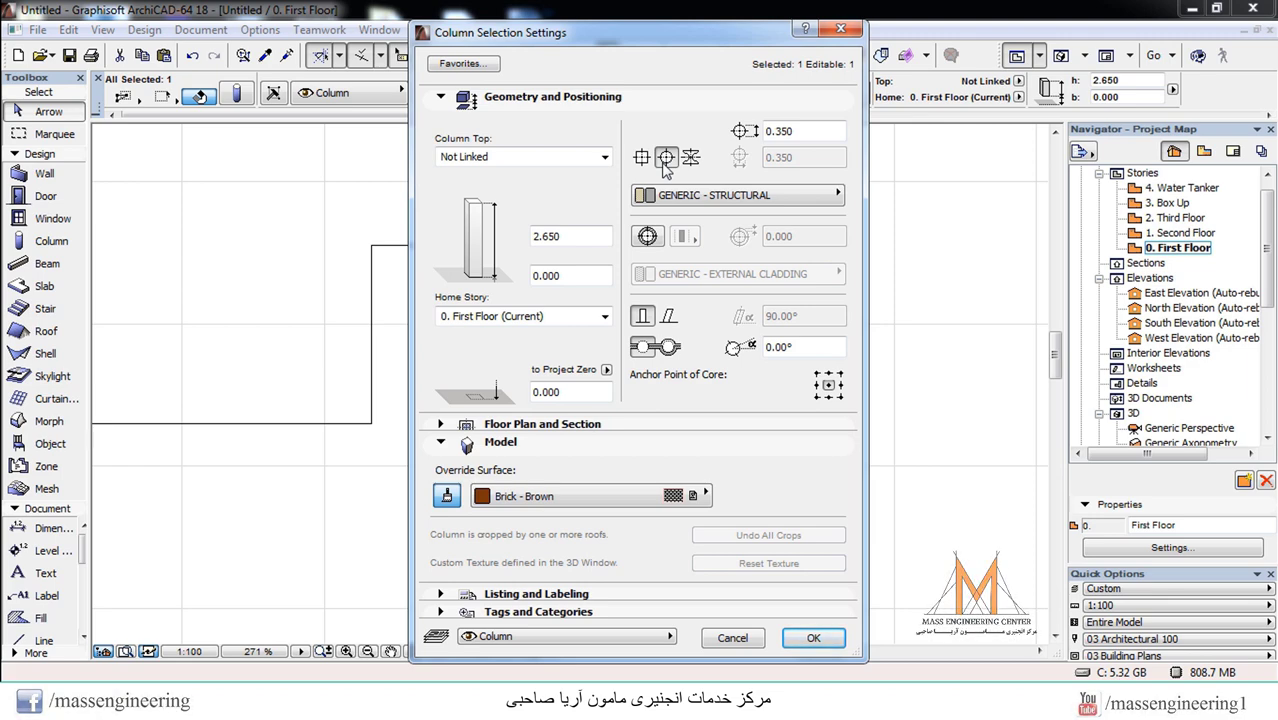
left_click(813, 638)
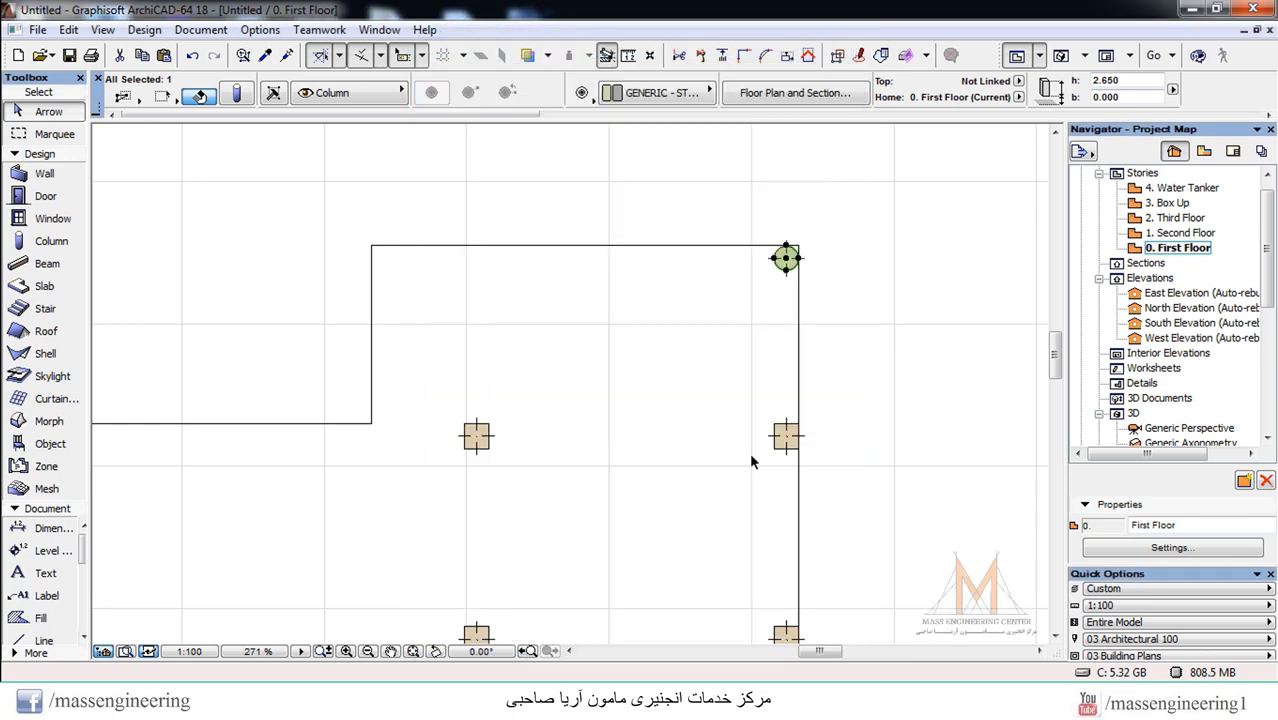
key("ctrl+z")
Drag a copy of the upper-right corner column to the upper-left corner of the slab's projection
right_click(780, 272)
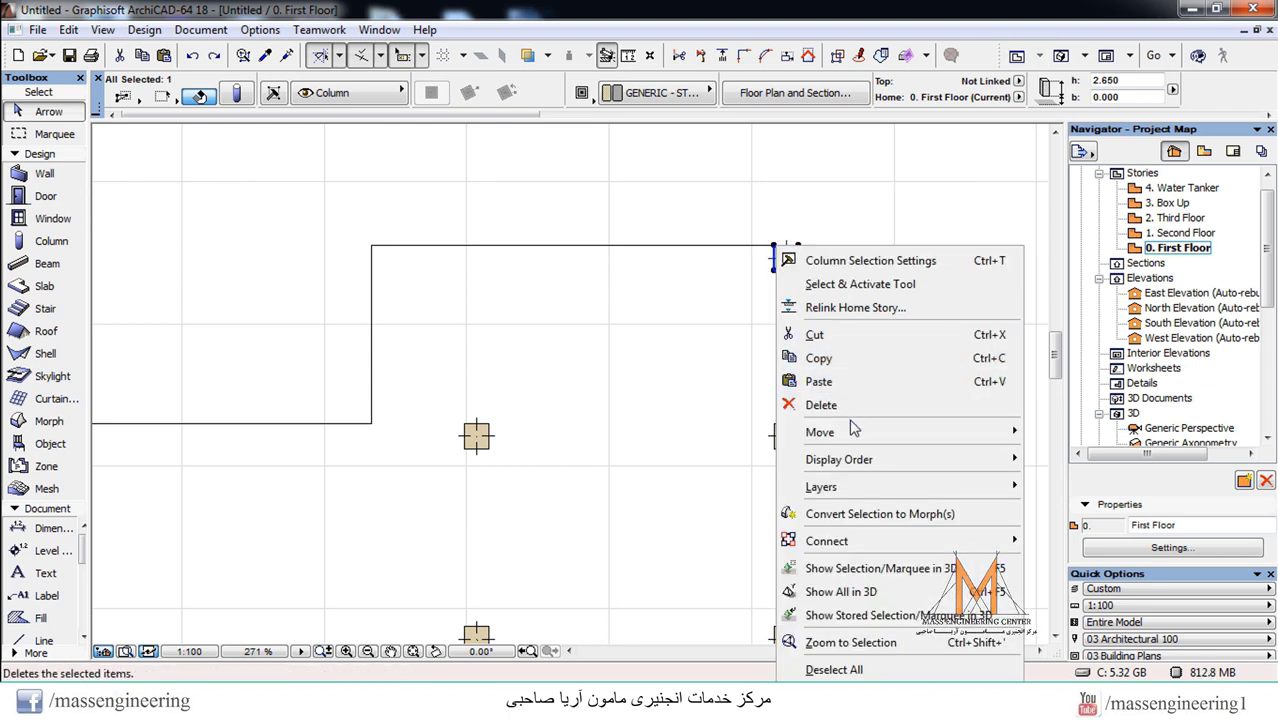
mouse_move(960, 428)
left_click(1078, 528)
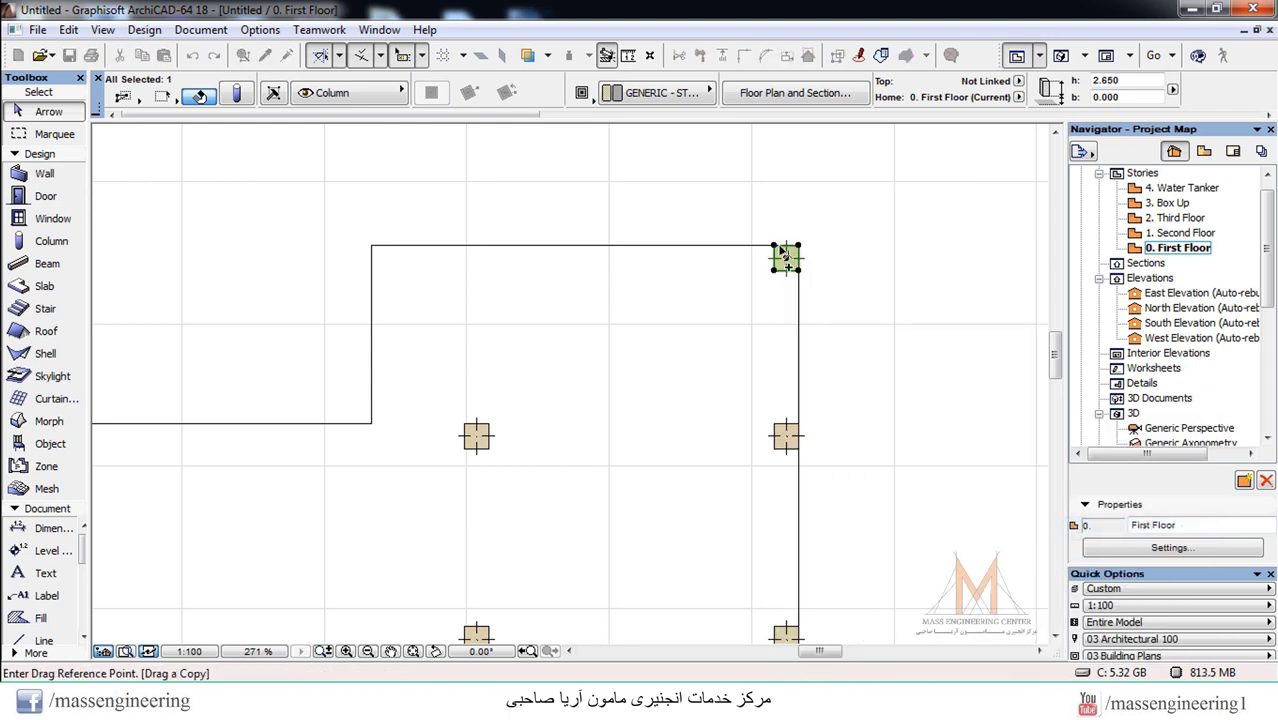
left_click(774, 245)
left_click(373, 246)
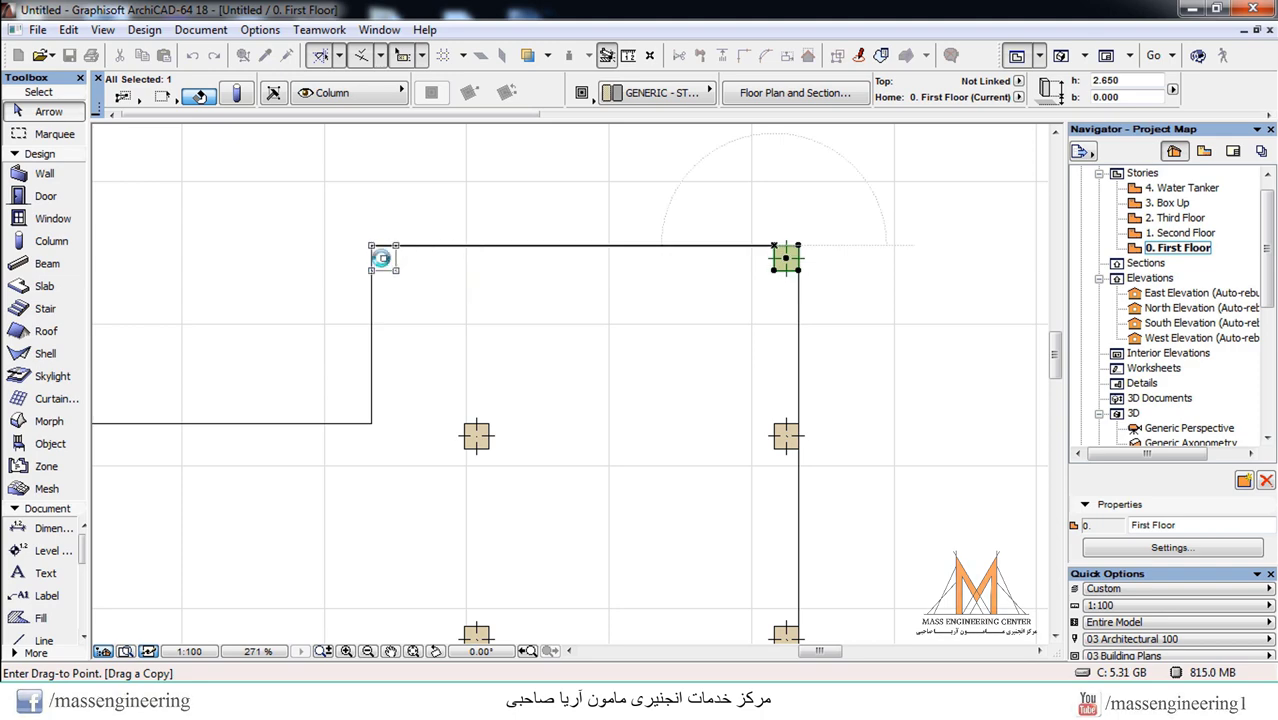
Change both columns at the projection's upper corners to a circular cross-section
left_click(806, 256, "shift")
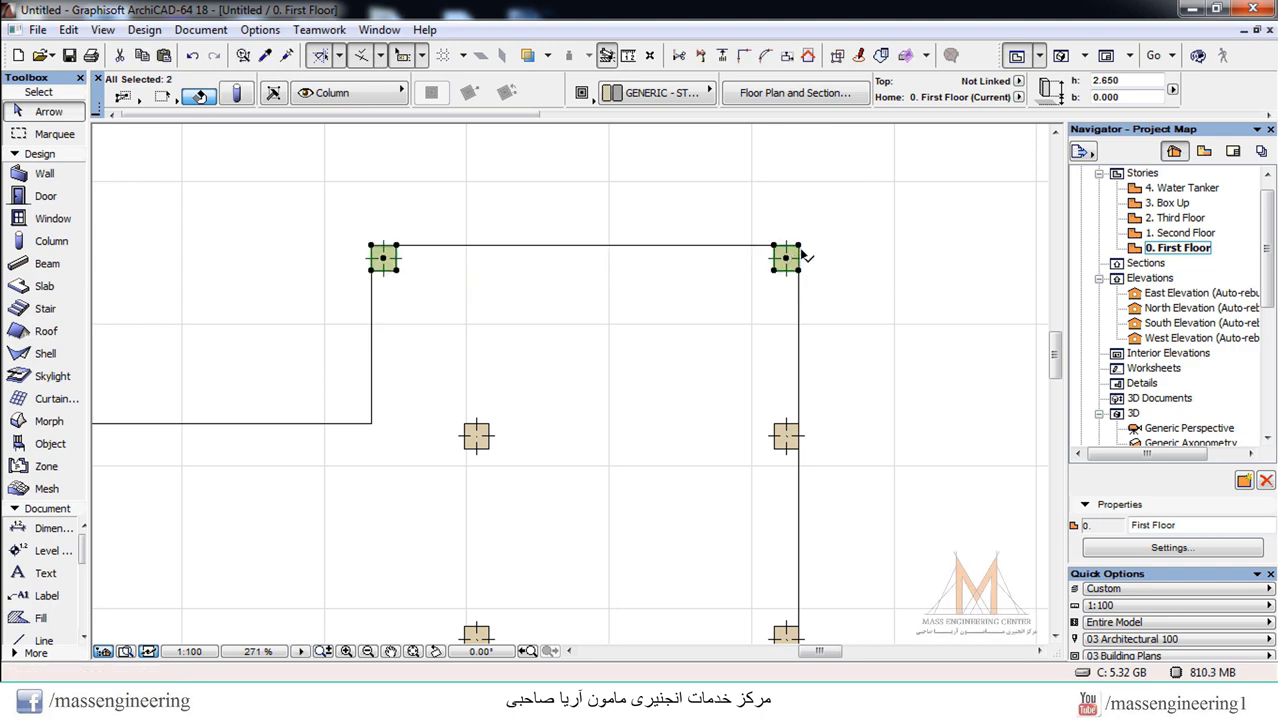
right_click(806, 256)
left_click(822, 256)
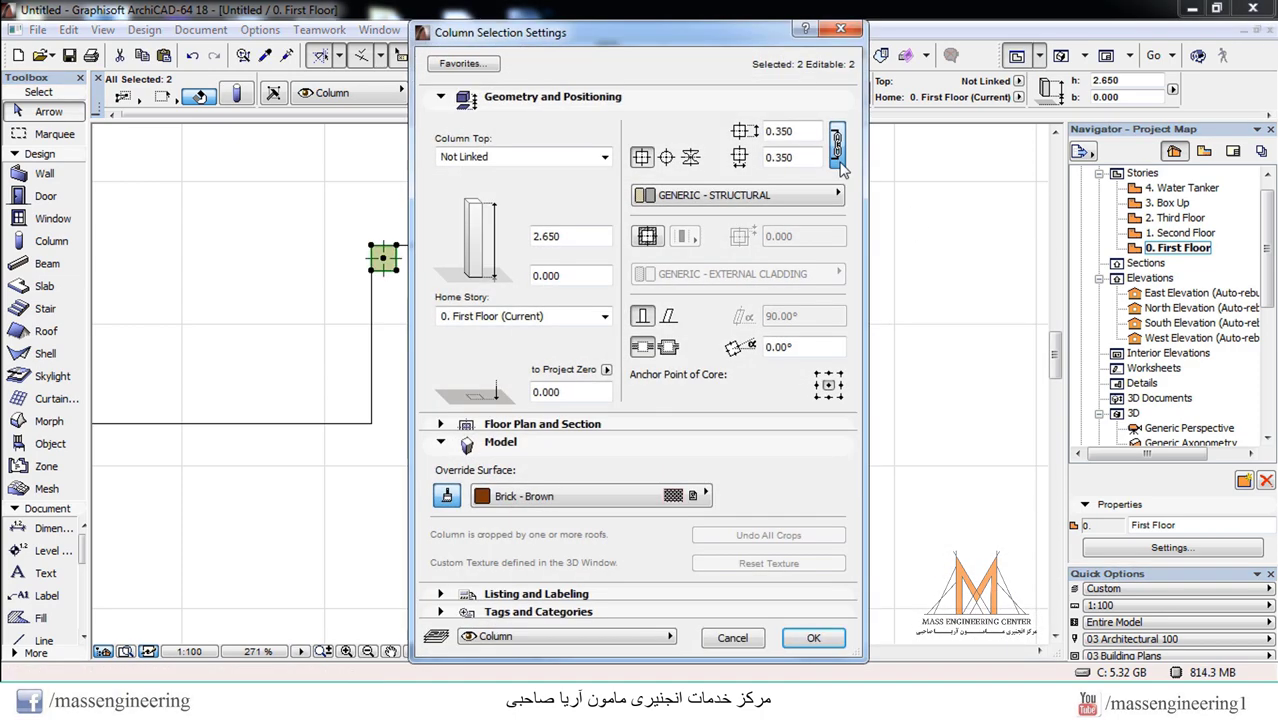
left_click(666, 157)
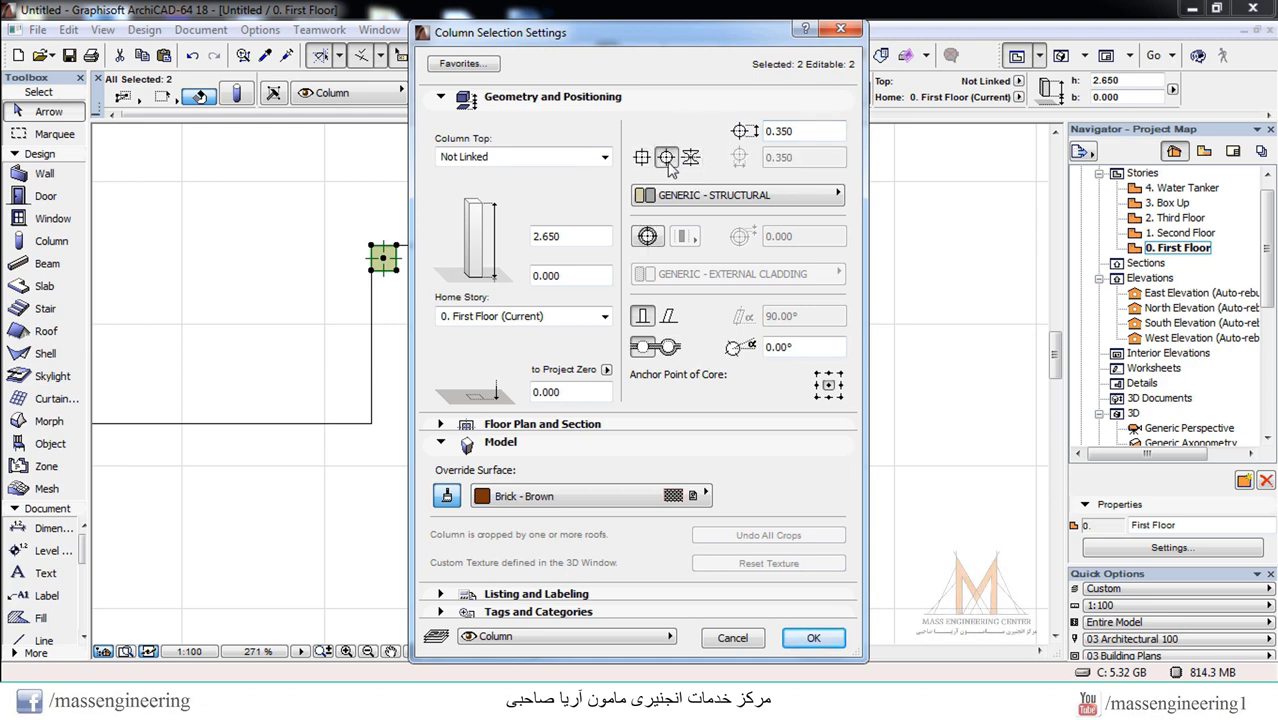
left_click(814, 638)
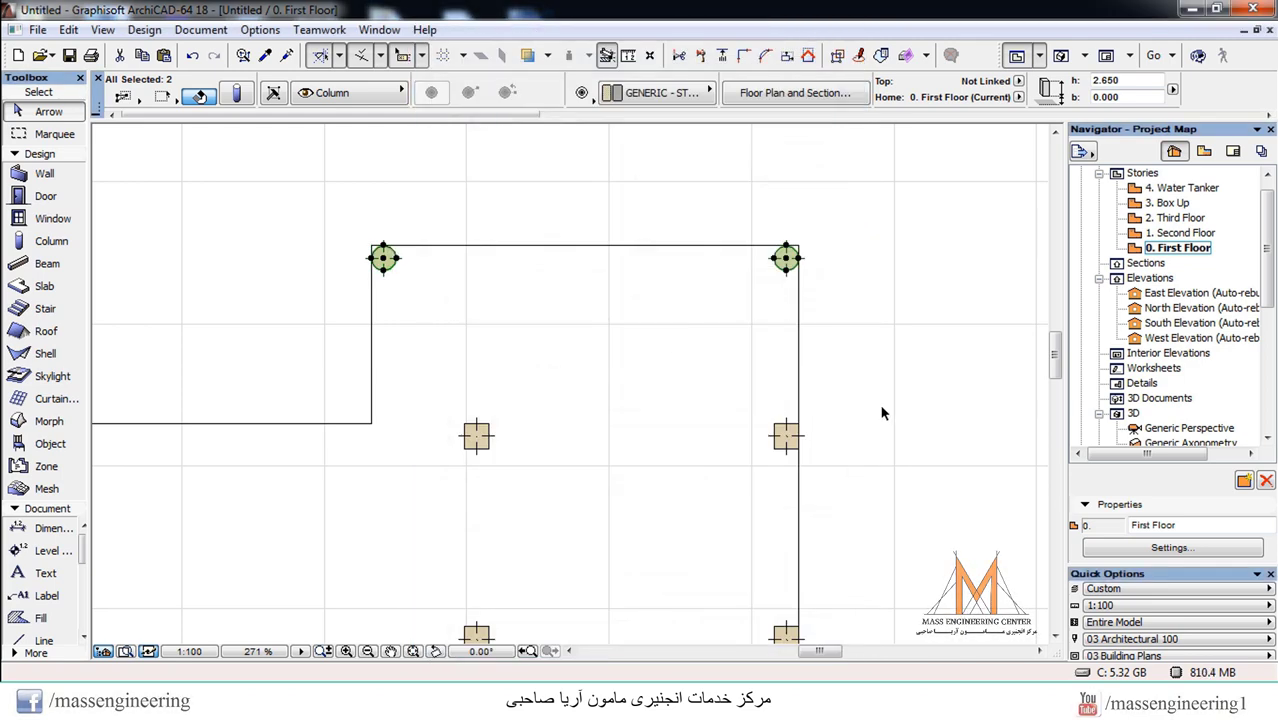
Review the diameter setting of the two circular corner columns
right_click(804, 264)
left_click(826, 270)
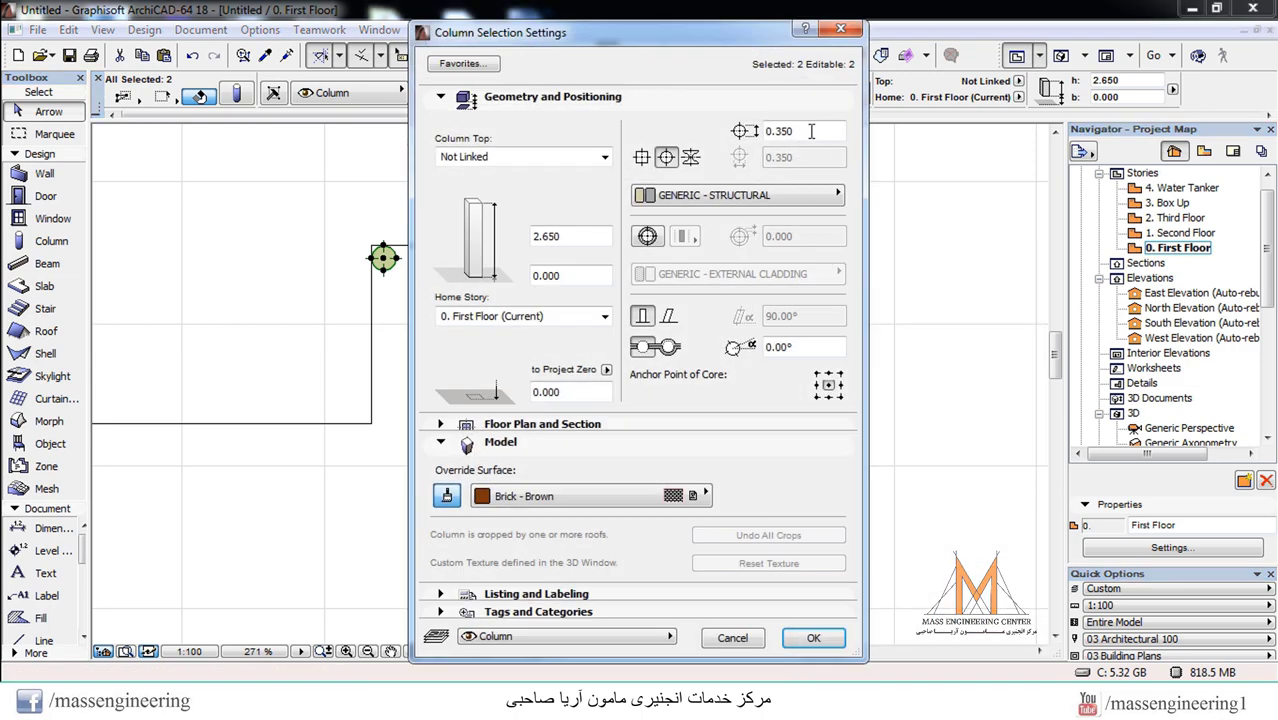
left_click_drag(812, 131, 713, 131)
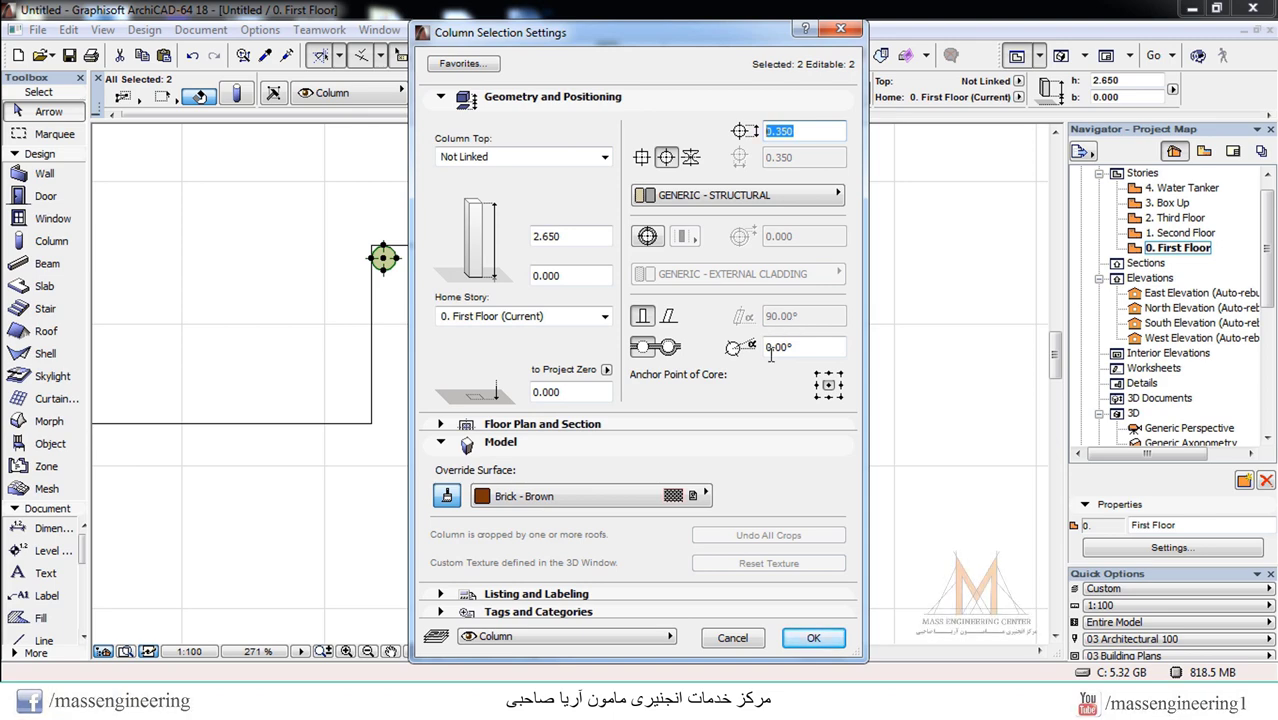
left_click(830, 632)
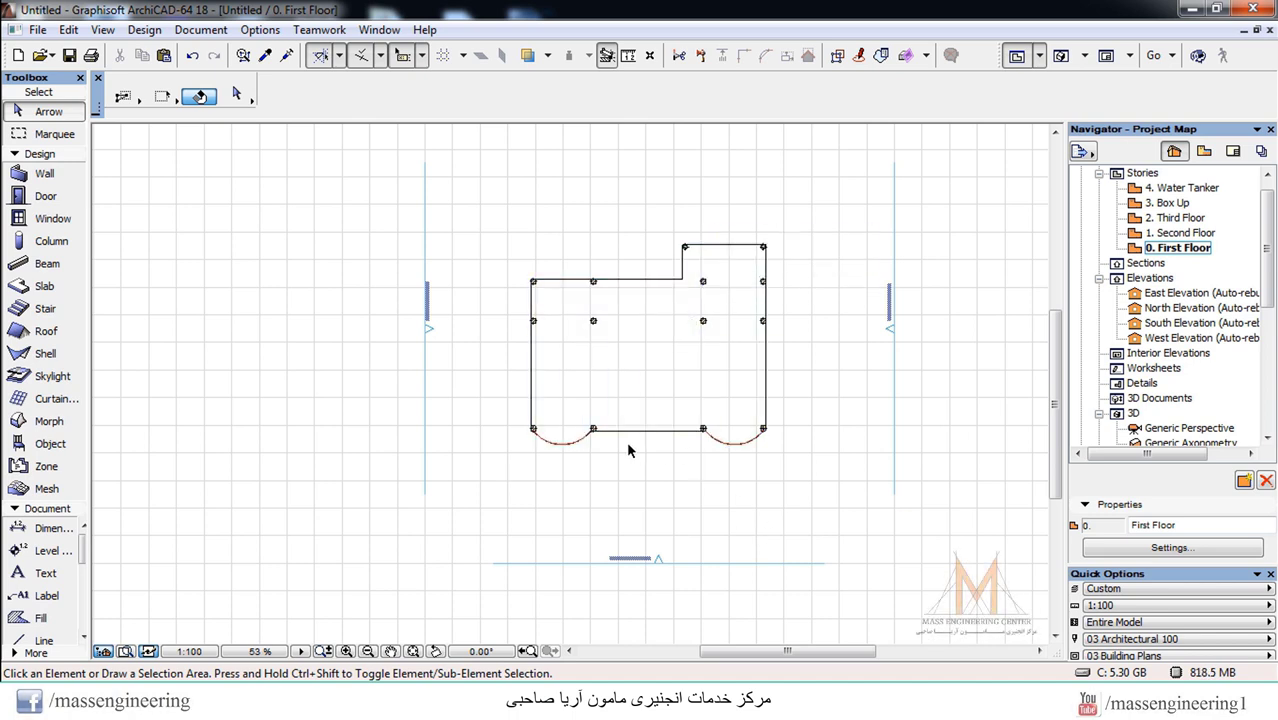
Begin adding an area to the plinth slab with a 1.2 m edge straight down from the lower-right corner of the bottom row's second column
scroll(628, 451, "up", 6)
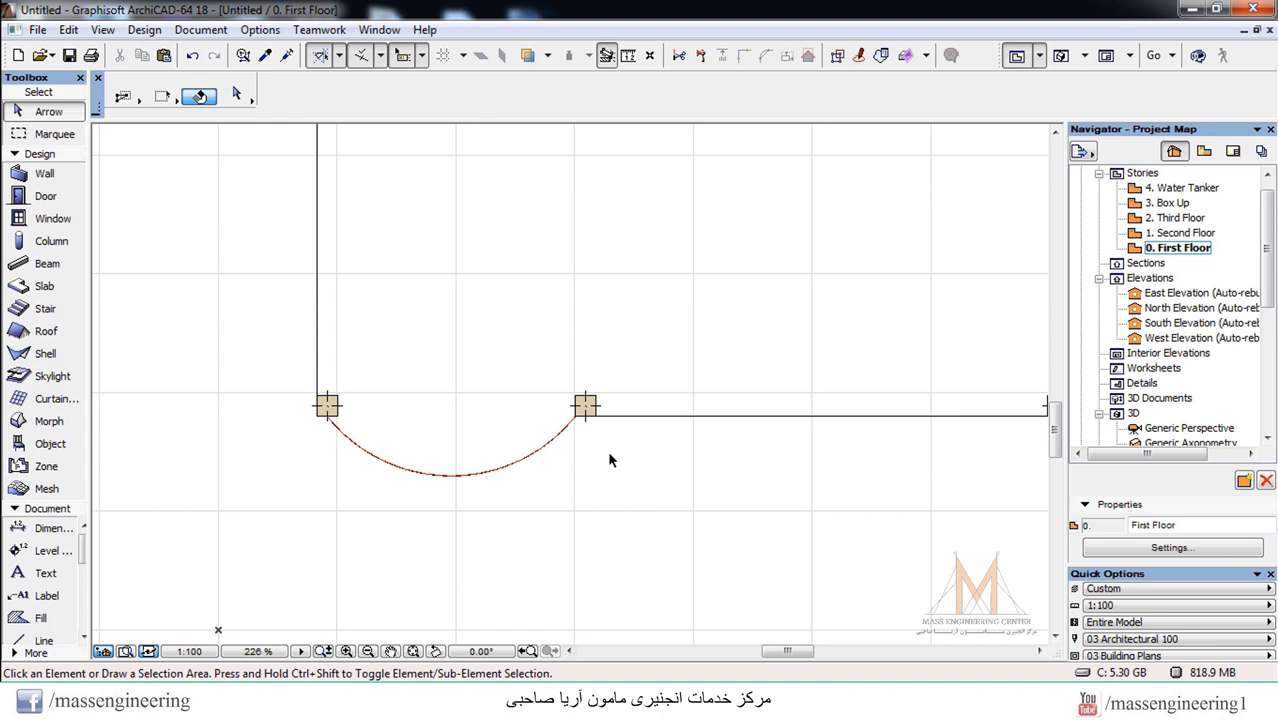
left_click(676, 380)
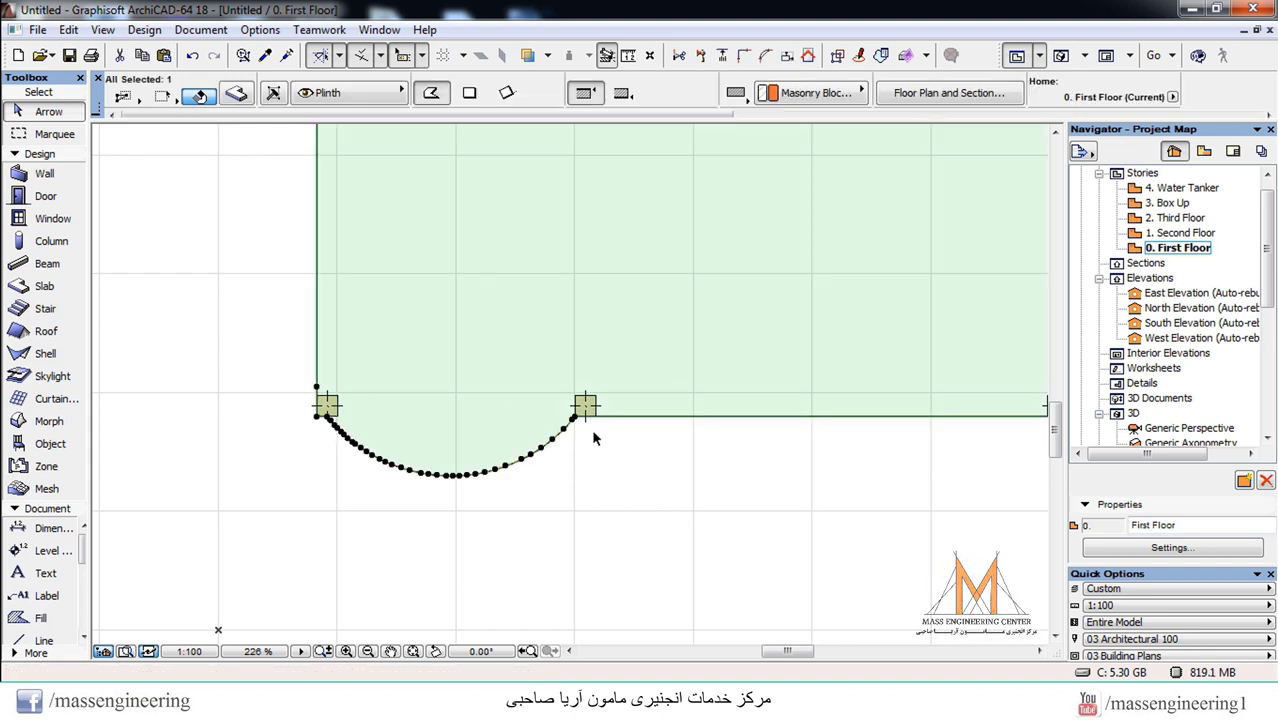
left_click(584, 407)
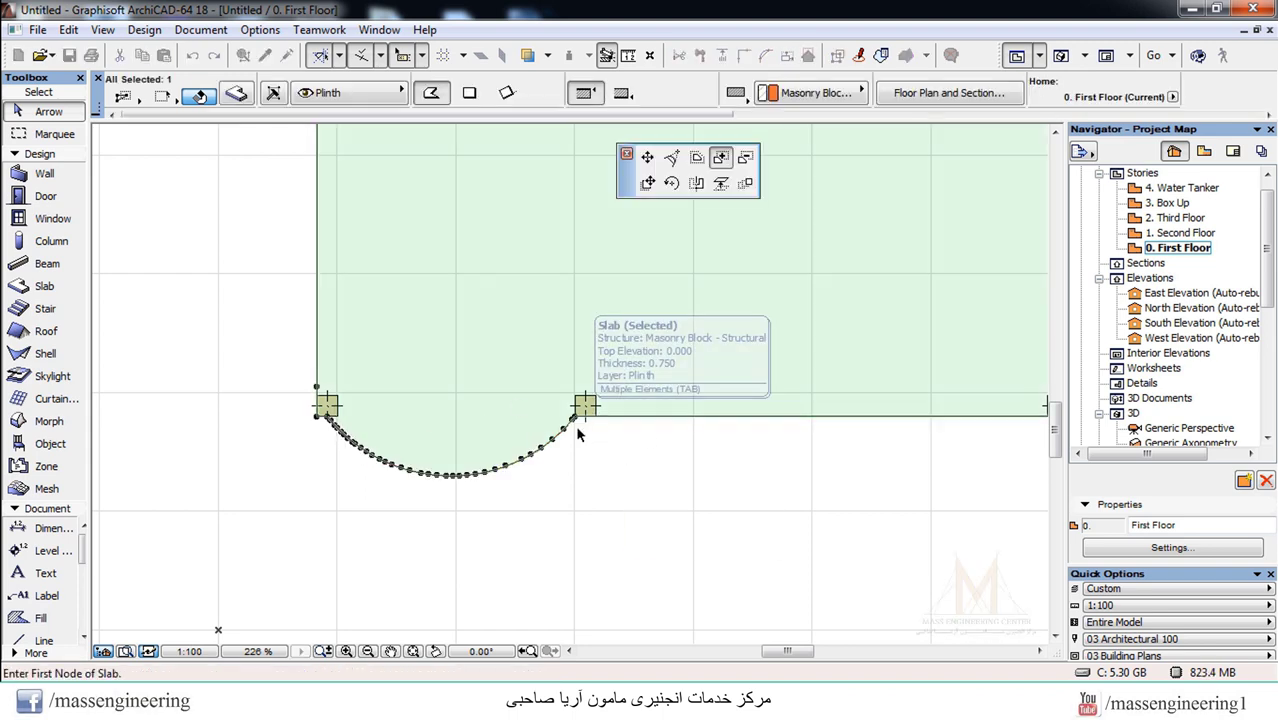
left_click(721, 160)
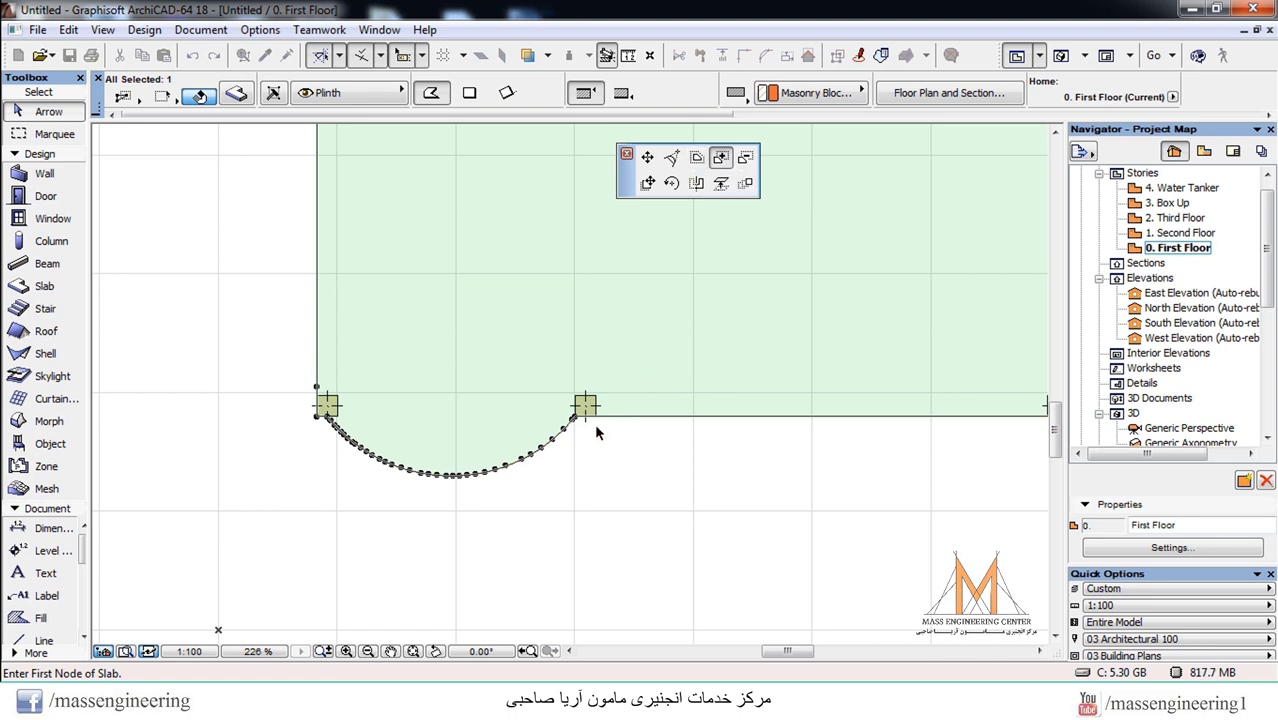
scroll(586, 422, "up", 5)
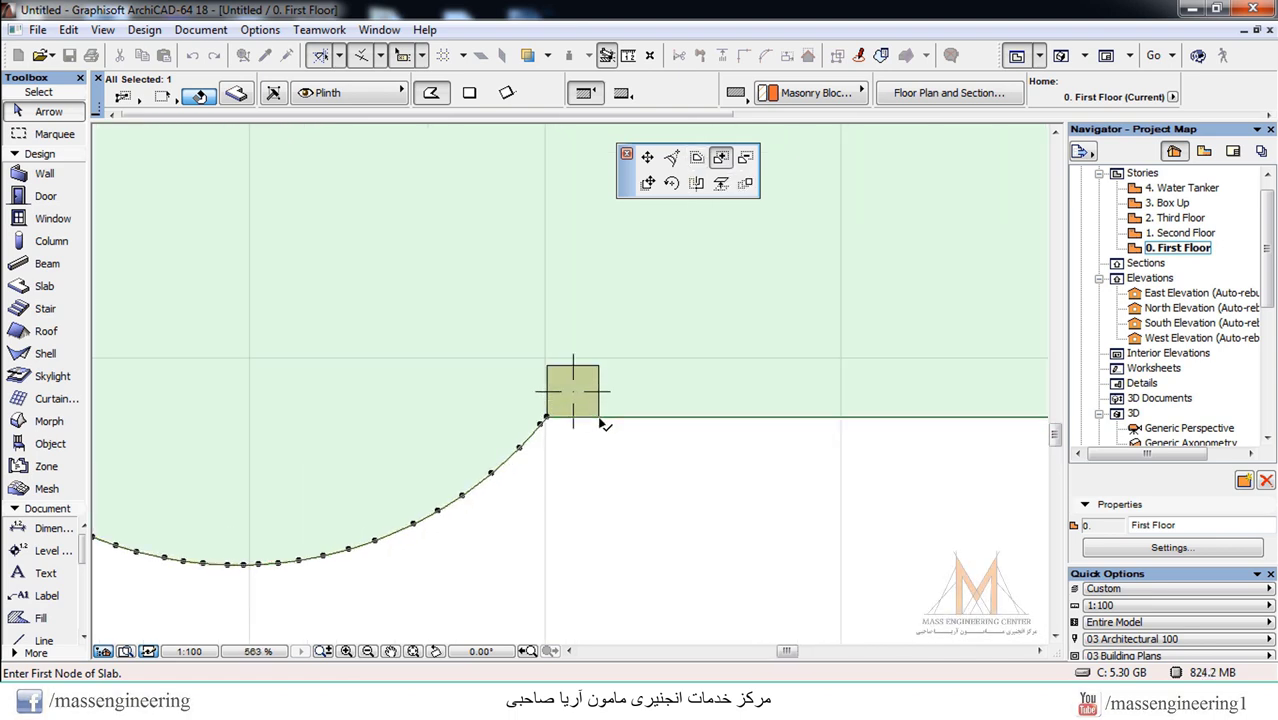
left_click(599, 417)
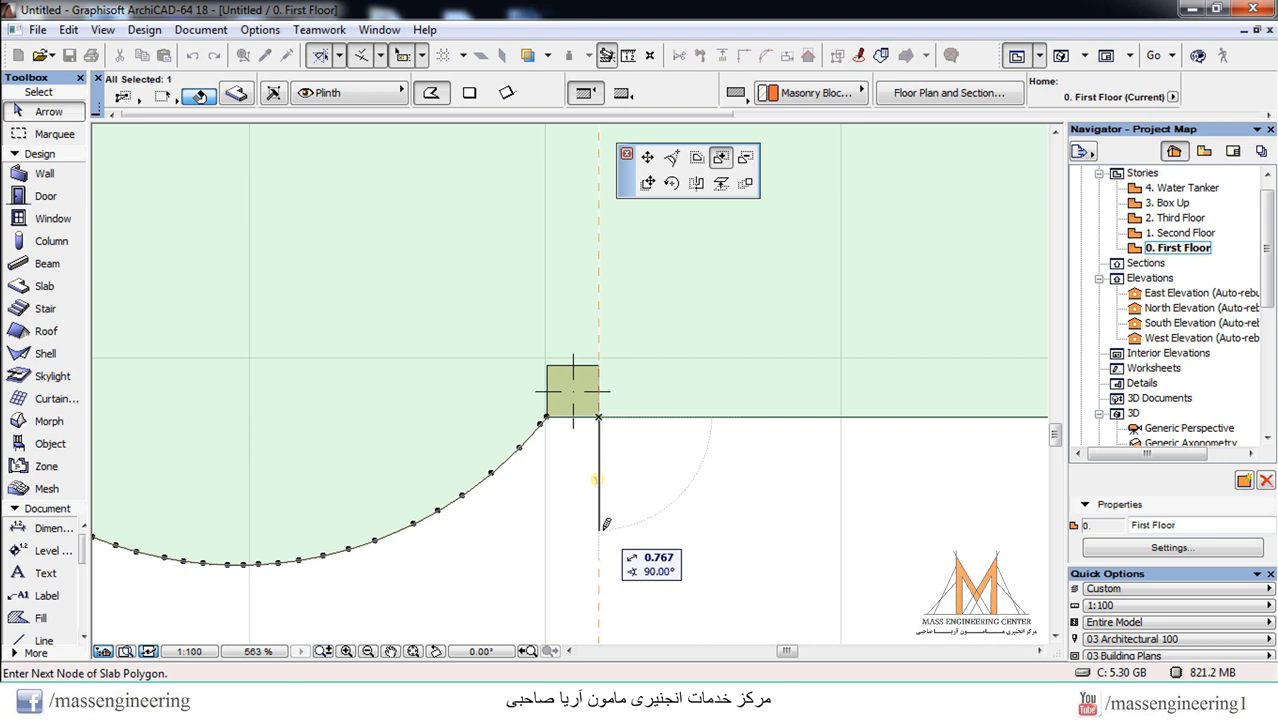
type("1.2")
key("Return")
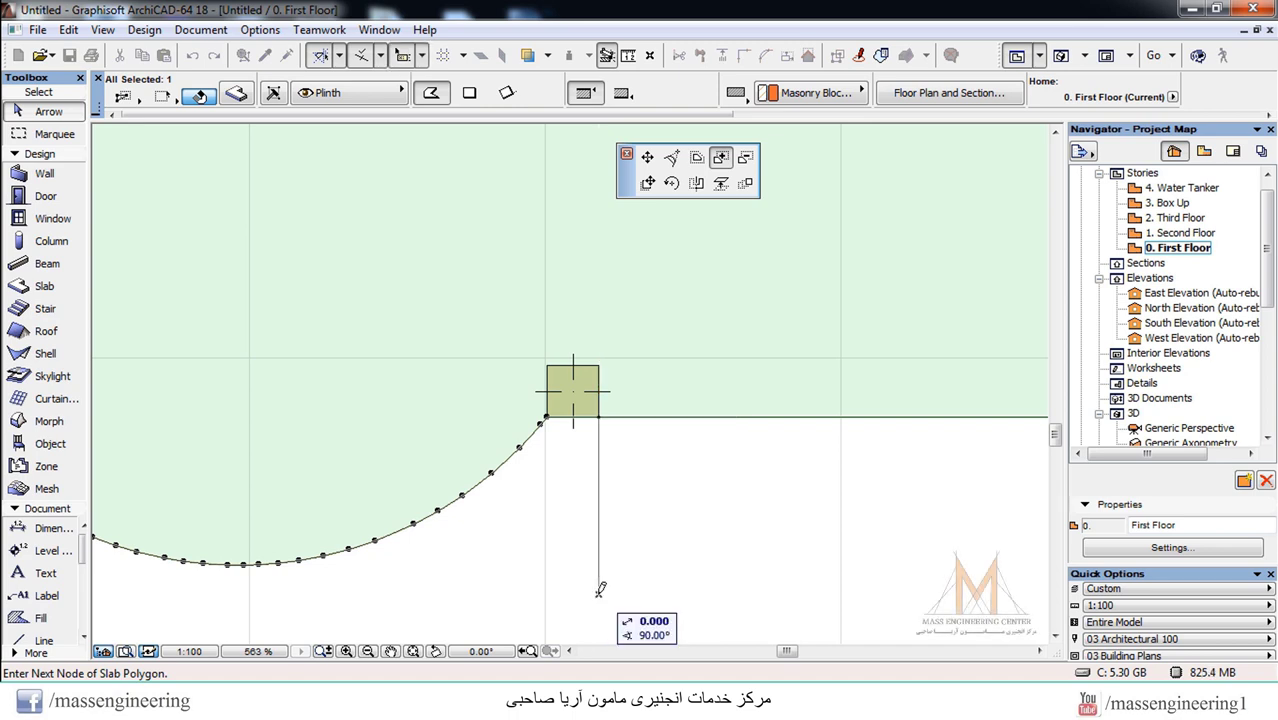
Place a vertical guide line running down from the lower-left corner of the bottom row's third column
scroll(575, 450, "down", 5)
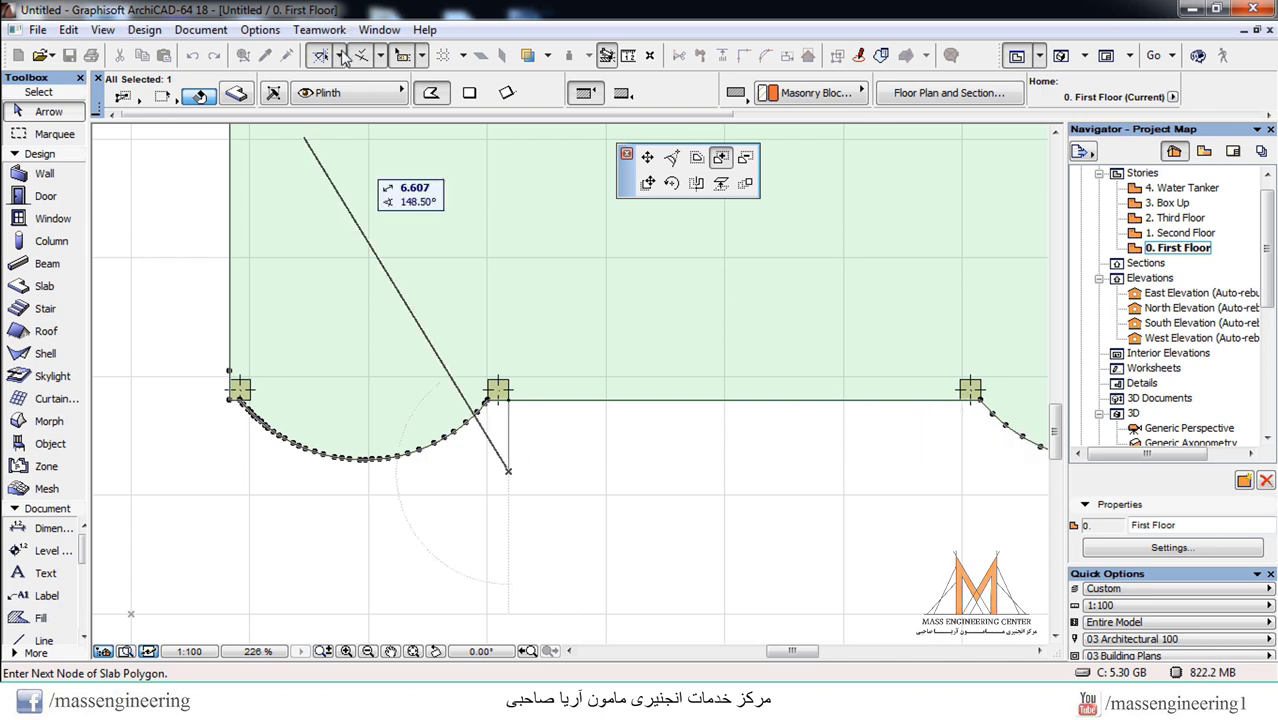
left_click(342, 57)
left_click(400, 85)
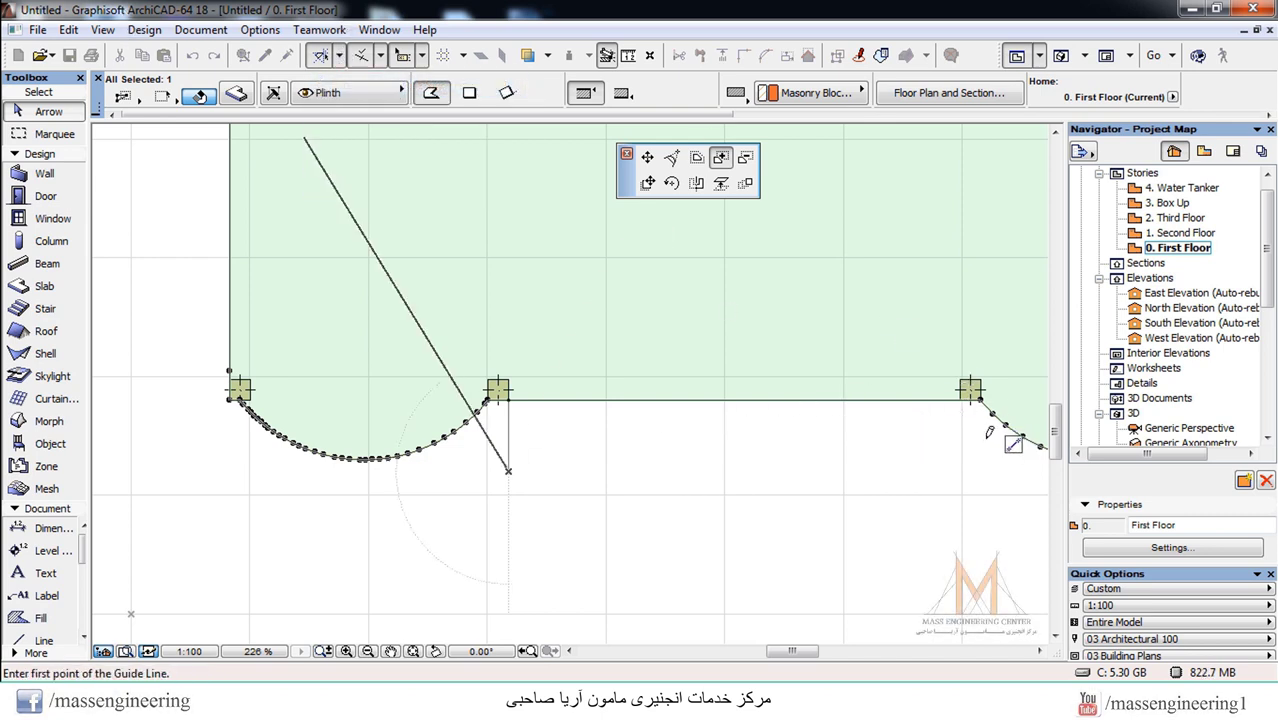
scroll(966, 425, "up", 3)
left_click(956, 379)
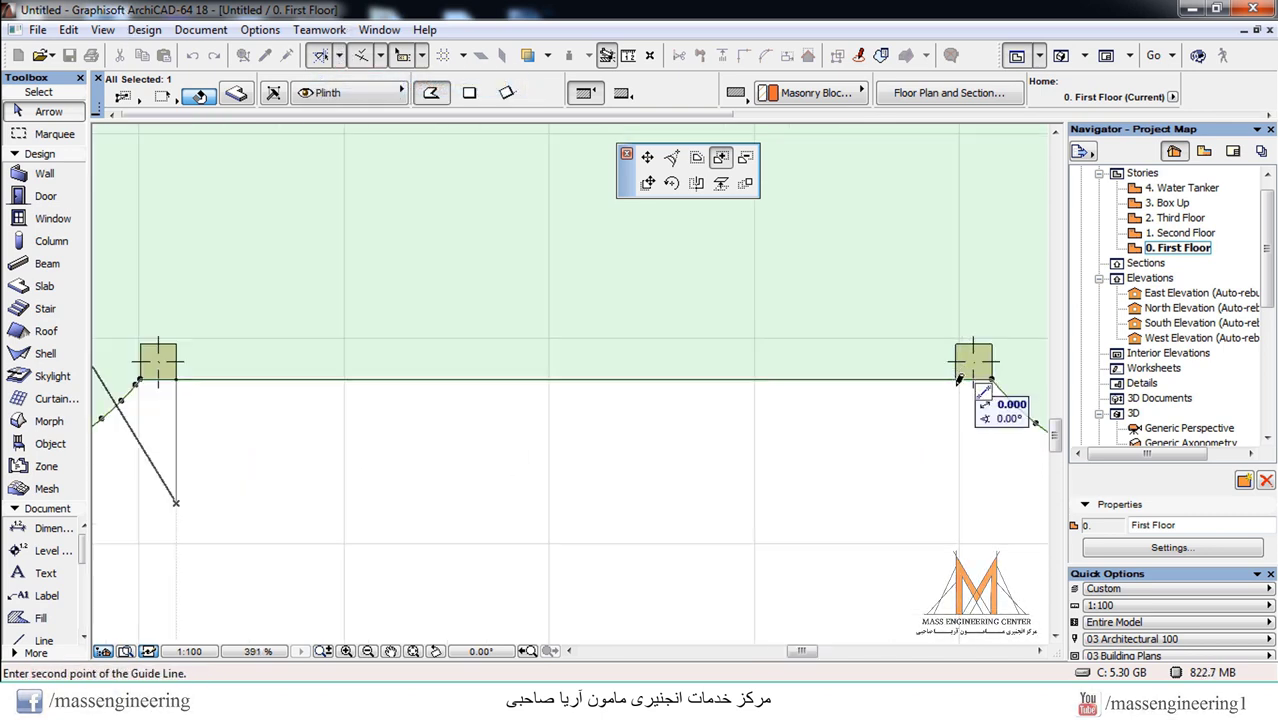
left_click(957, 625)
Finish the plinth slab addition 7.6 m across to the guide line, up to the third column's corner, and back to the second column's corner
scroll(935, 475, "down", 4)
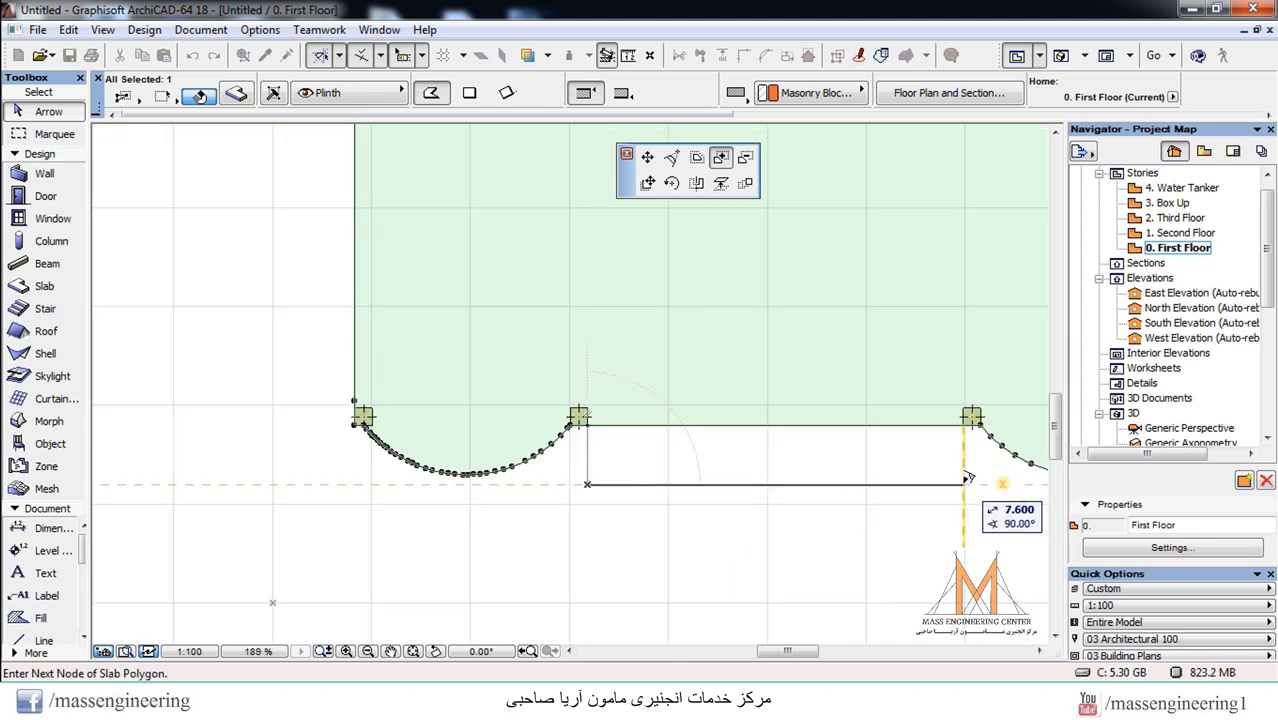
scroll(970, 478, "up", 4)
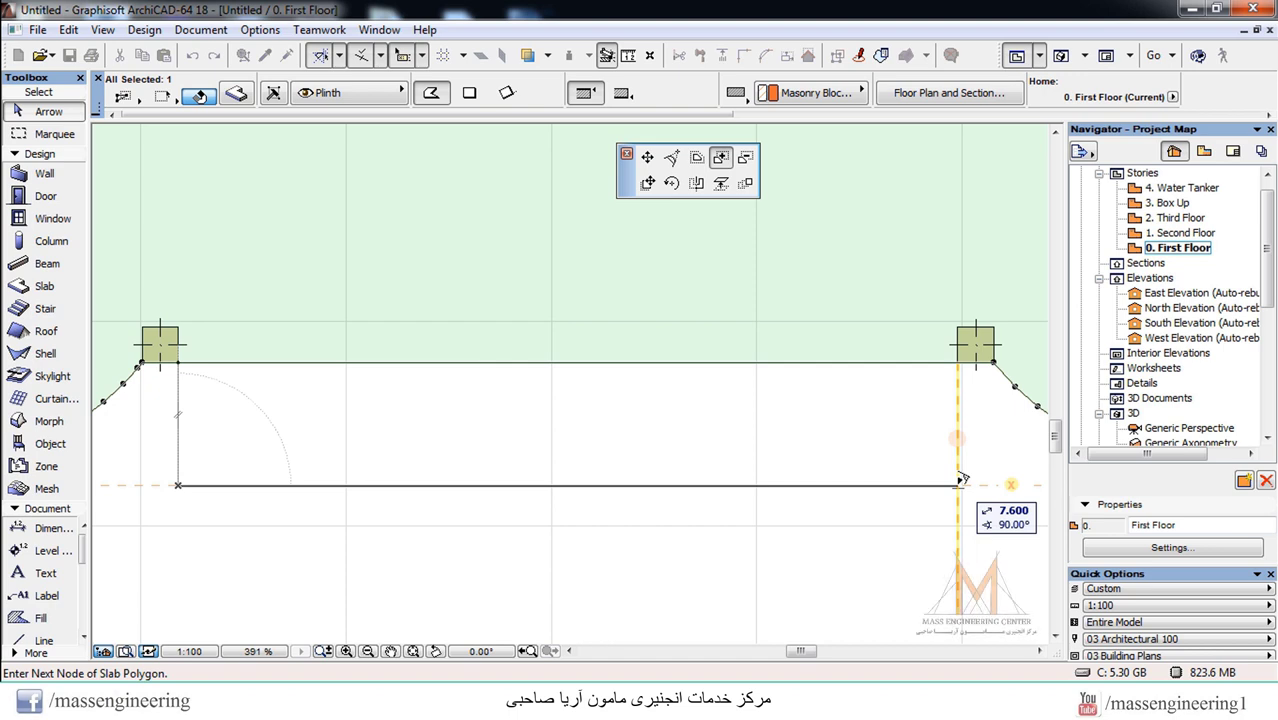
left_click(960, 483)
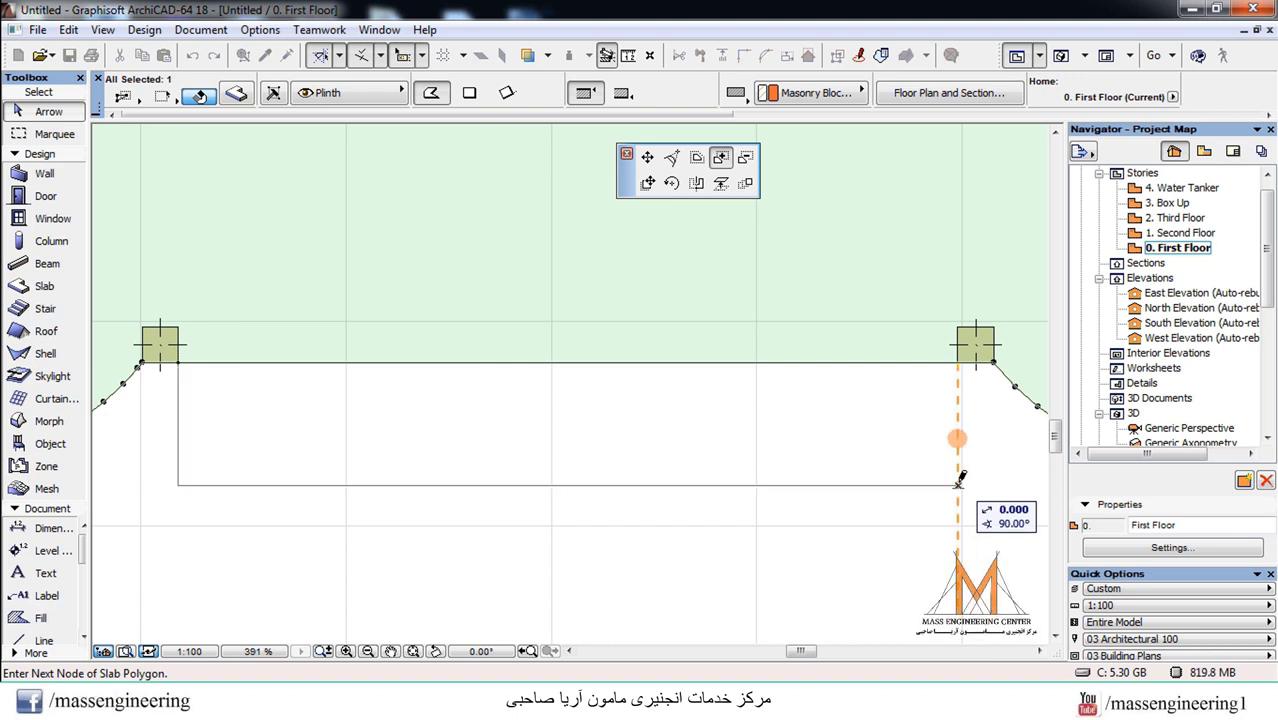
left_click(958, 360)
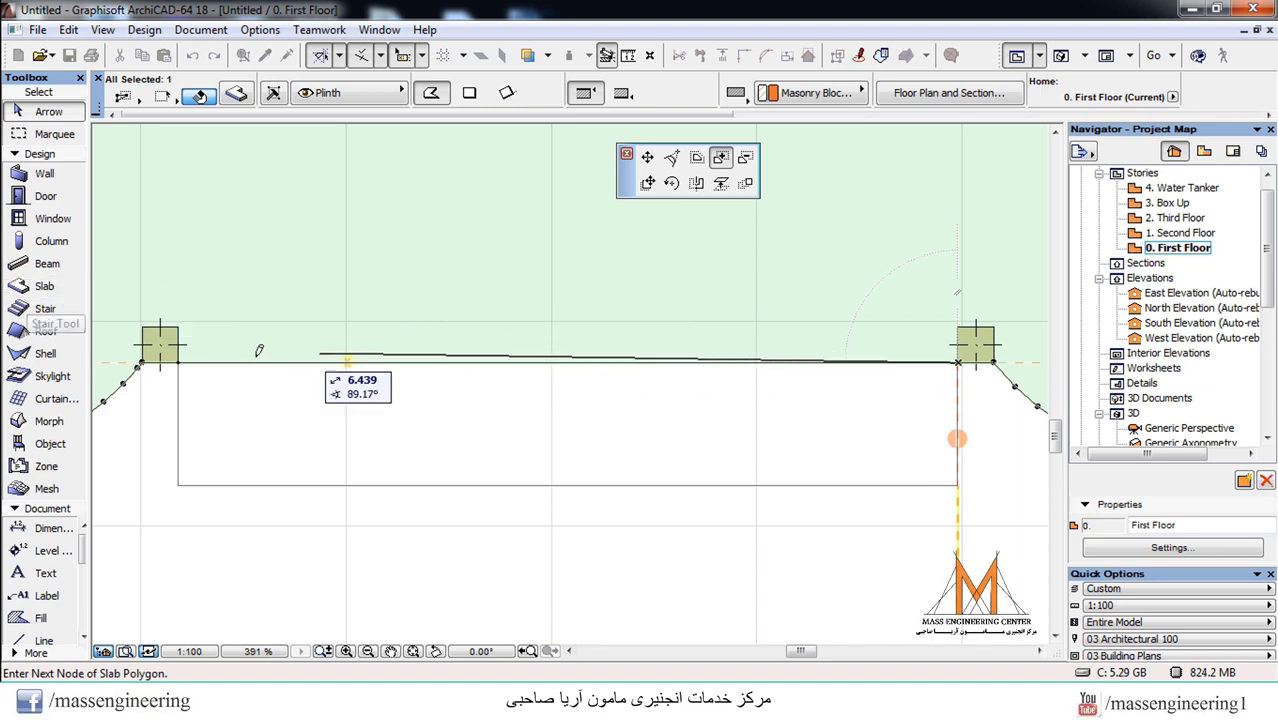
left_click(179, 361)
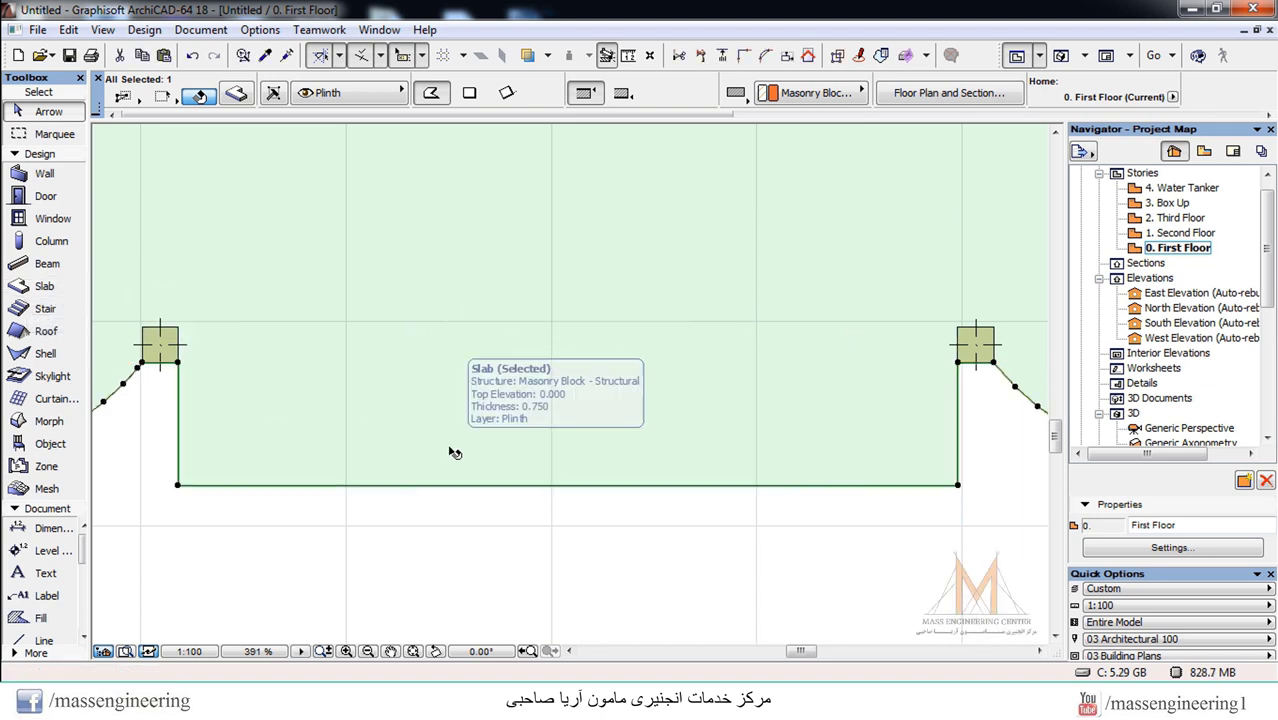
scroll(645, 441, "down", 5)
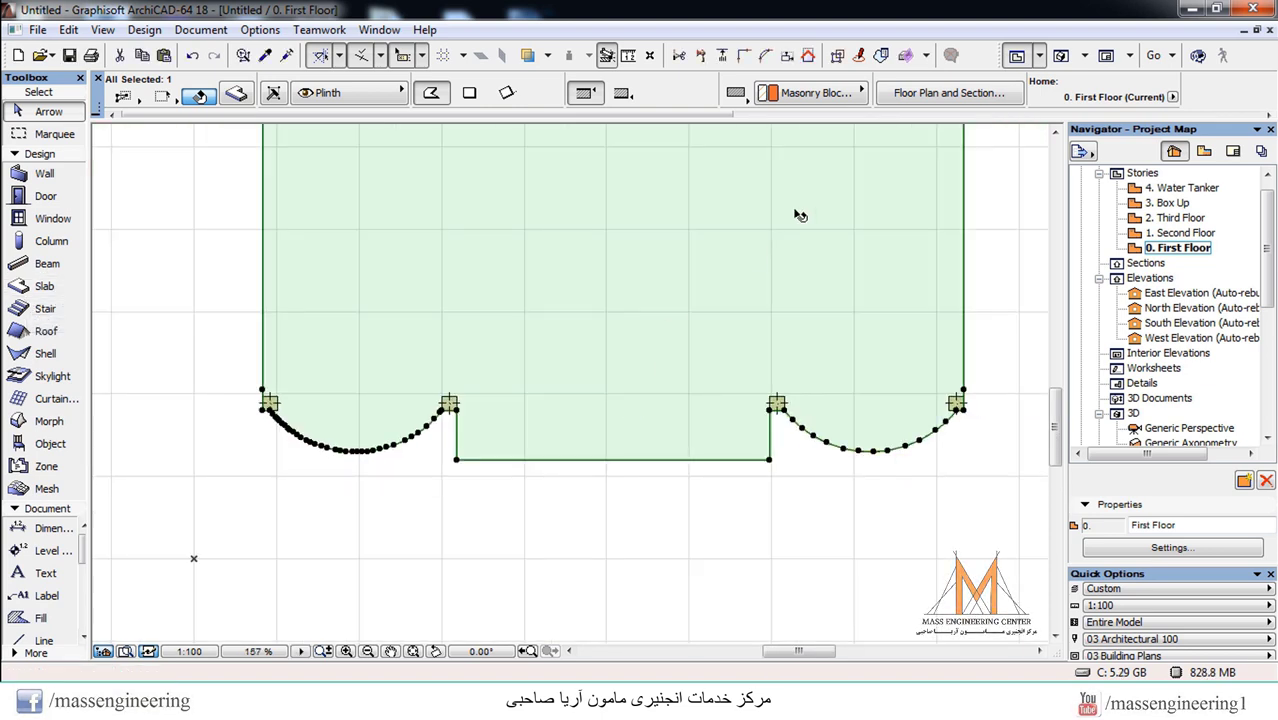
key("Escape")
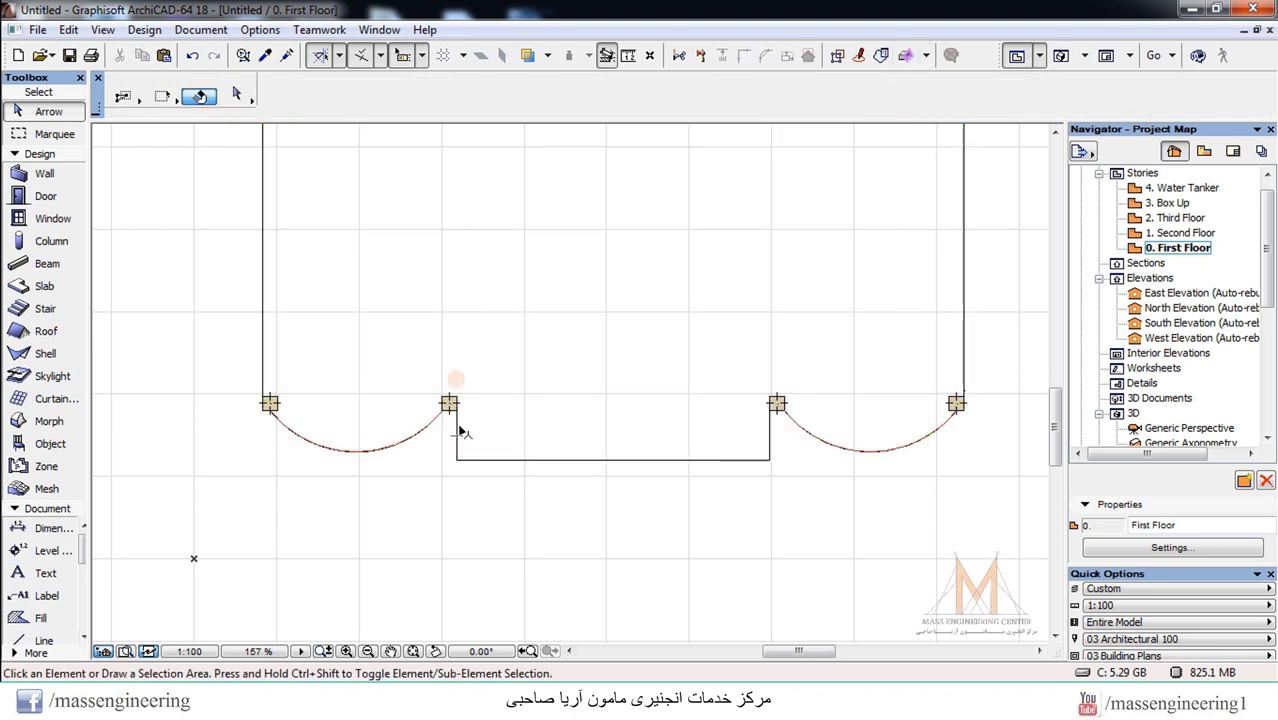
Add a rectangular area about 0.35 by 1.21 m to the plinth slab directly beneath the bottom row's second column
left_click(460, 432)
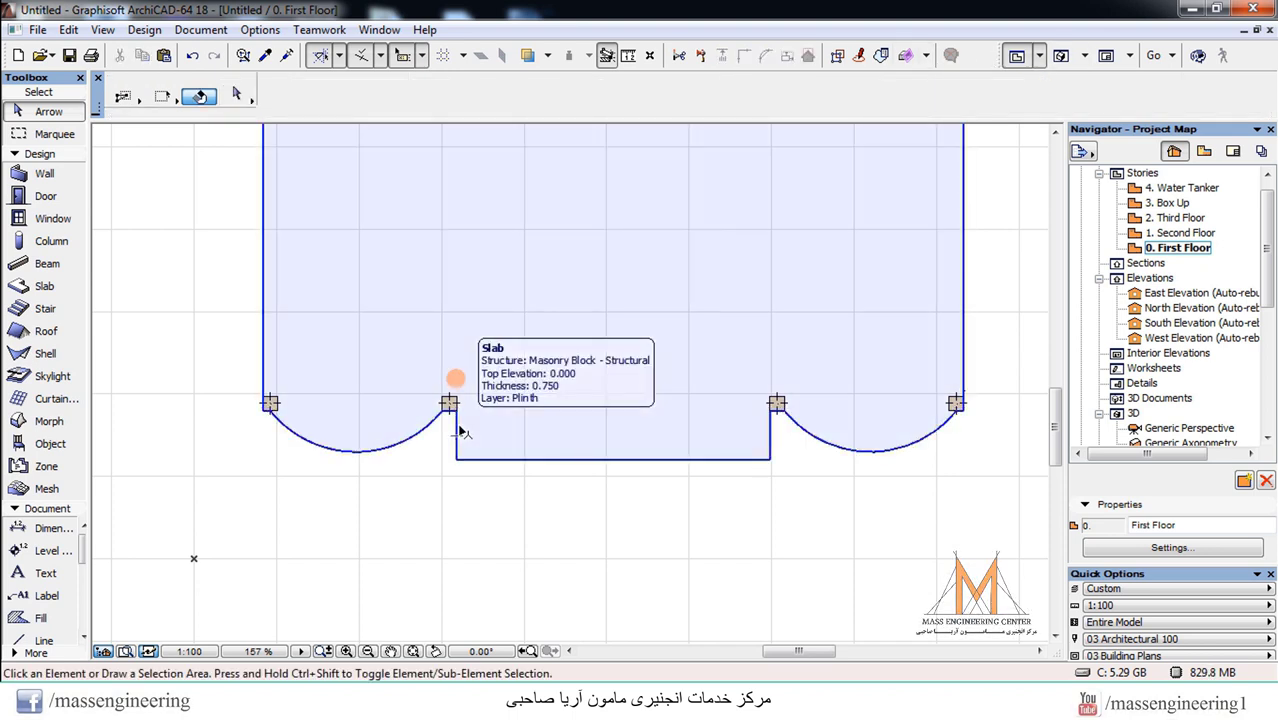
left_click(447, 452)
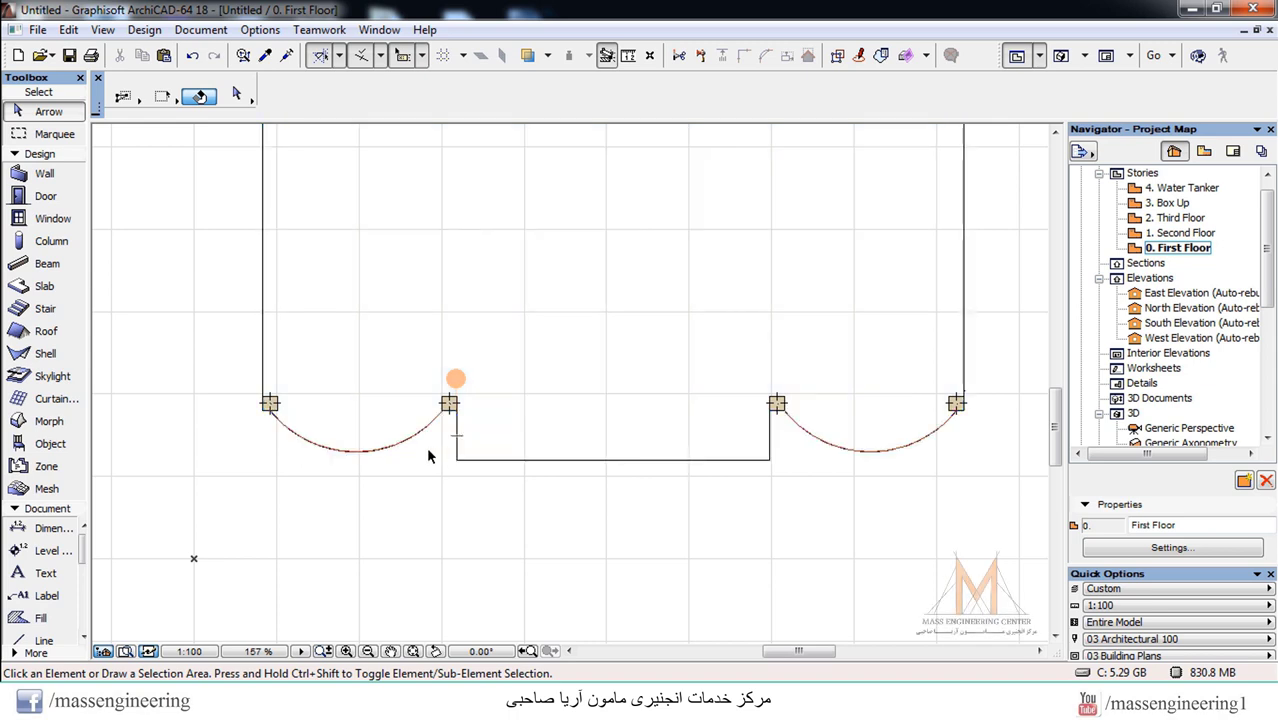
scroll(440, 445, "up", 3)
scroll(443, 434, "up", 2)
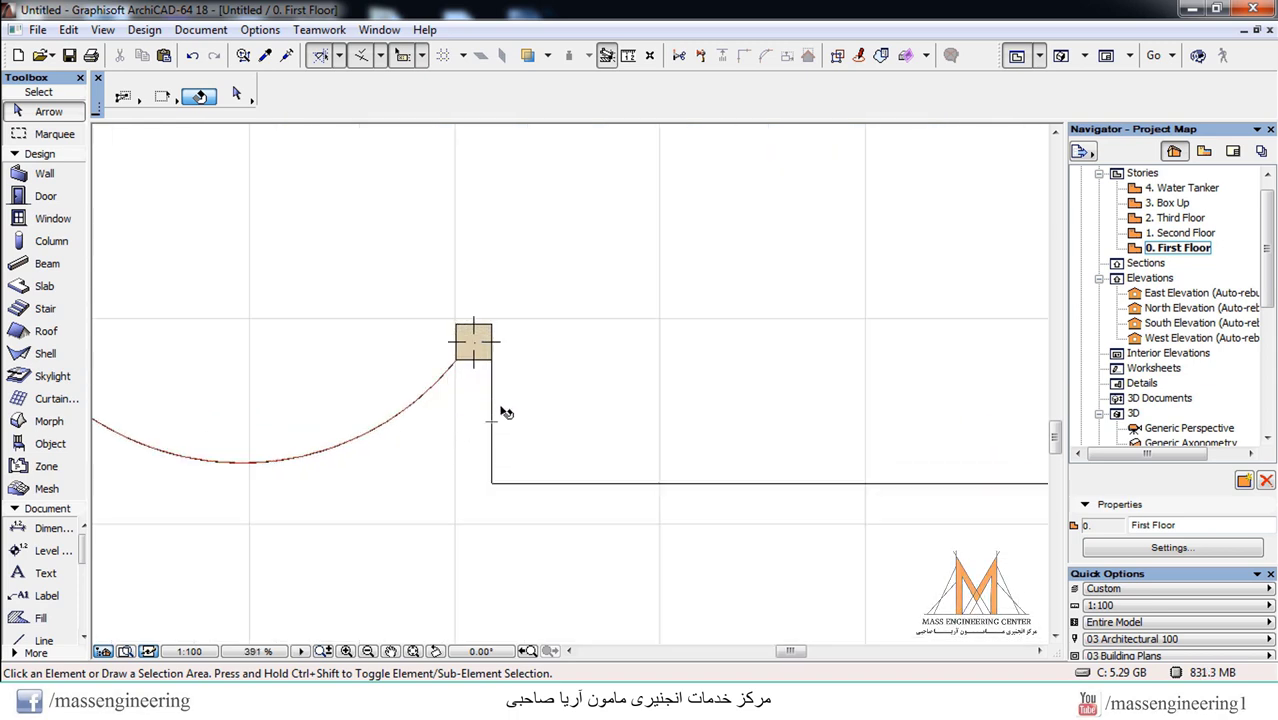
left_click(505, 412)
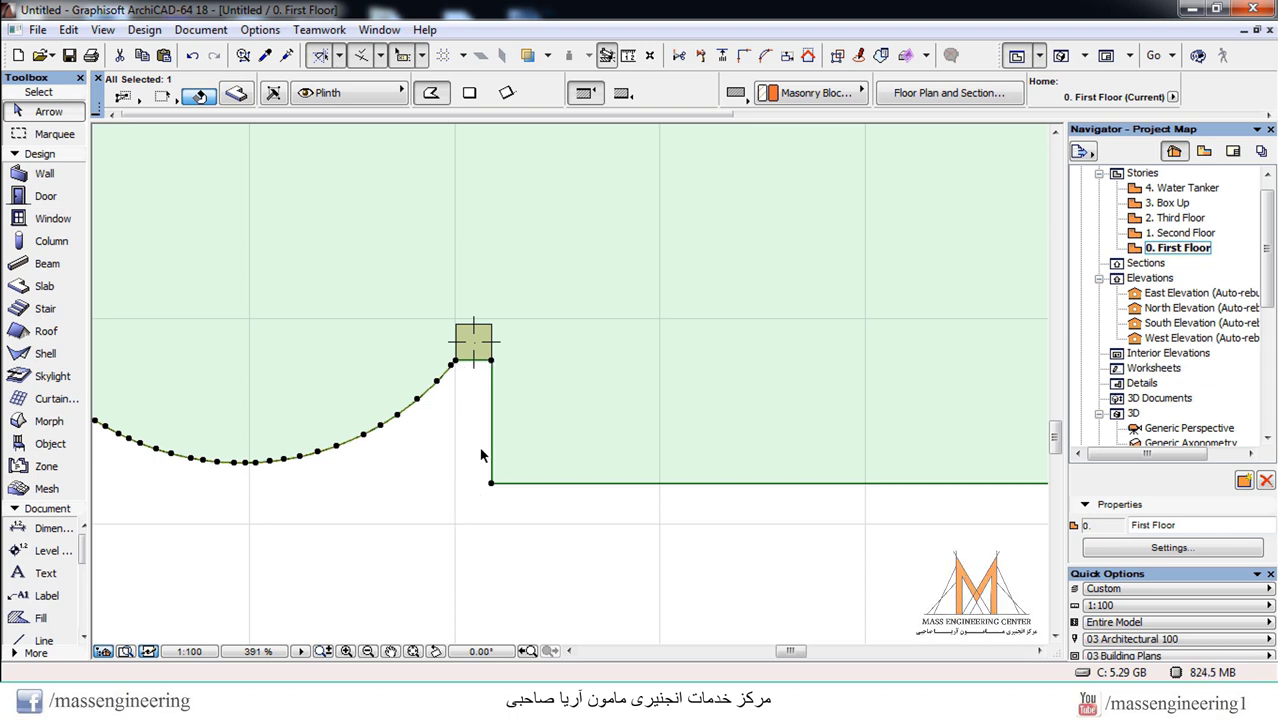
right_click(492, 362)
key("Escape")
left_click(490, 360)
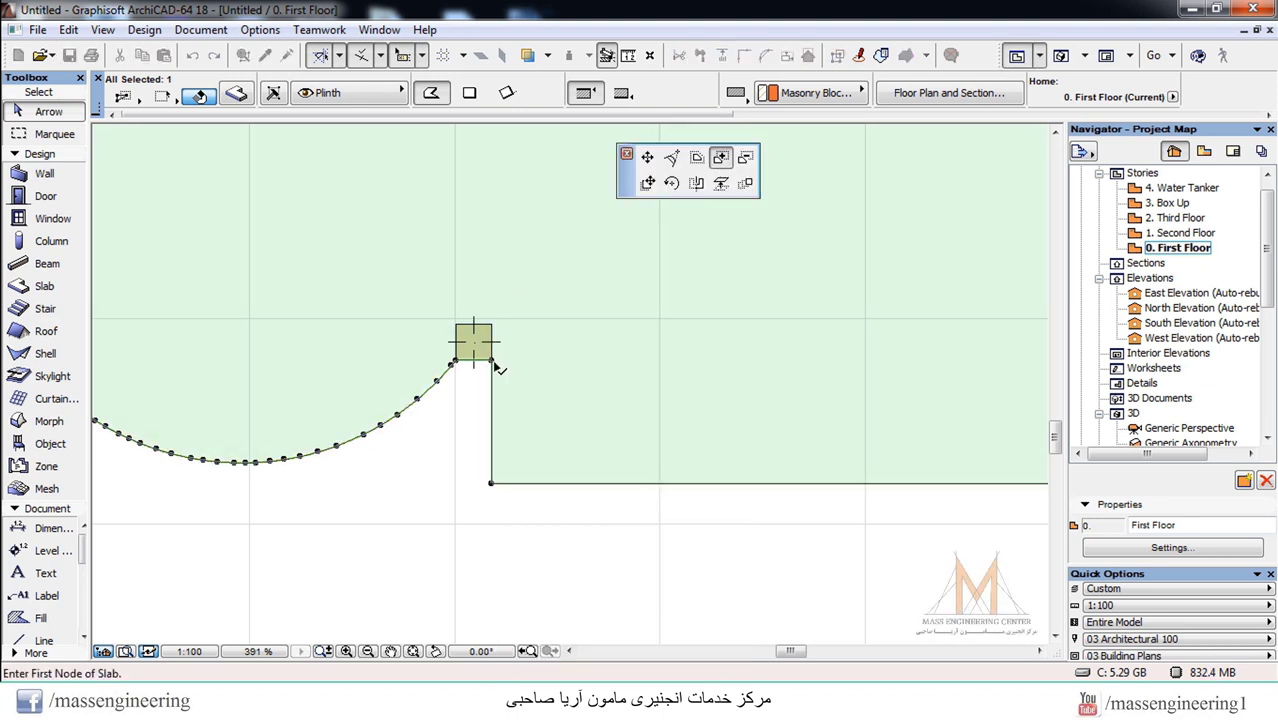
left_click(469, 92)
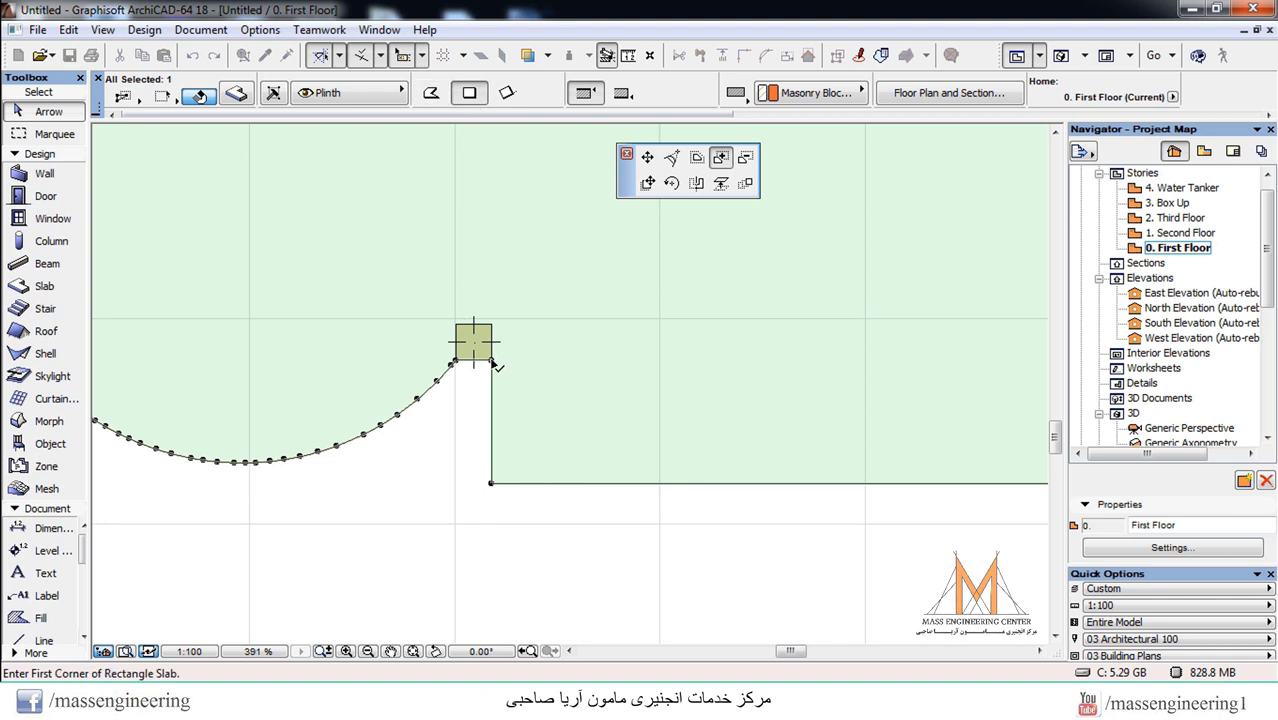
left_click(492, 362)
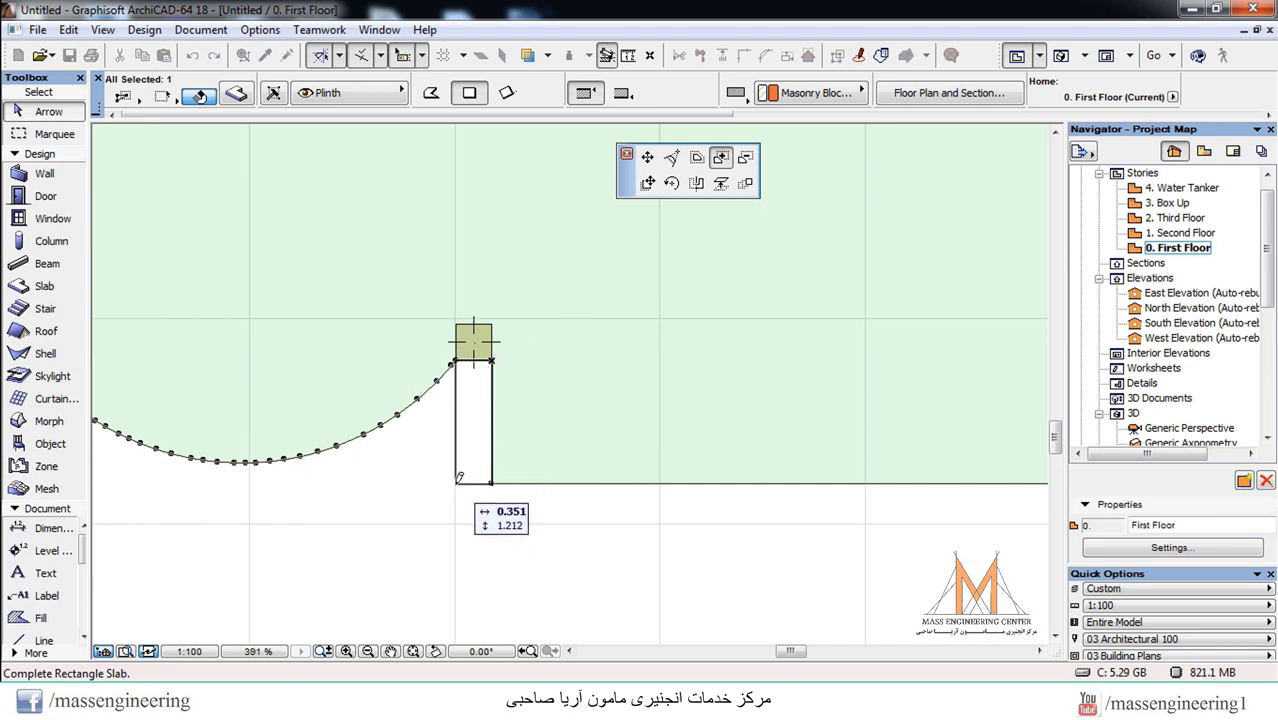
left_click(459, 477)
Add a matching rectangular area about 0.38 by 1.21 m to the slab beneath the bottom row's third column
scroll(371, 480, "down", 3)
scroll(760, 428, "up", 2)
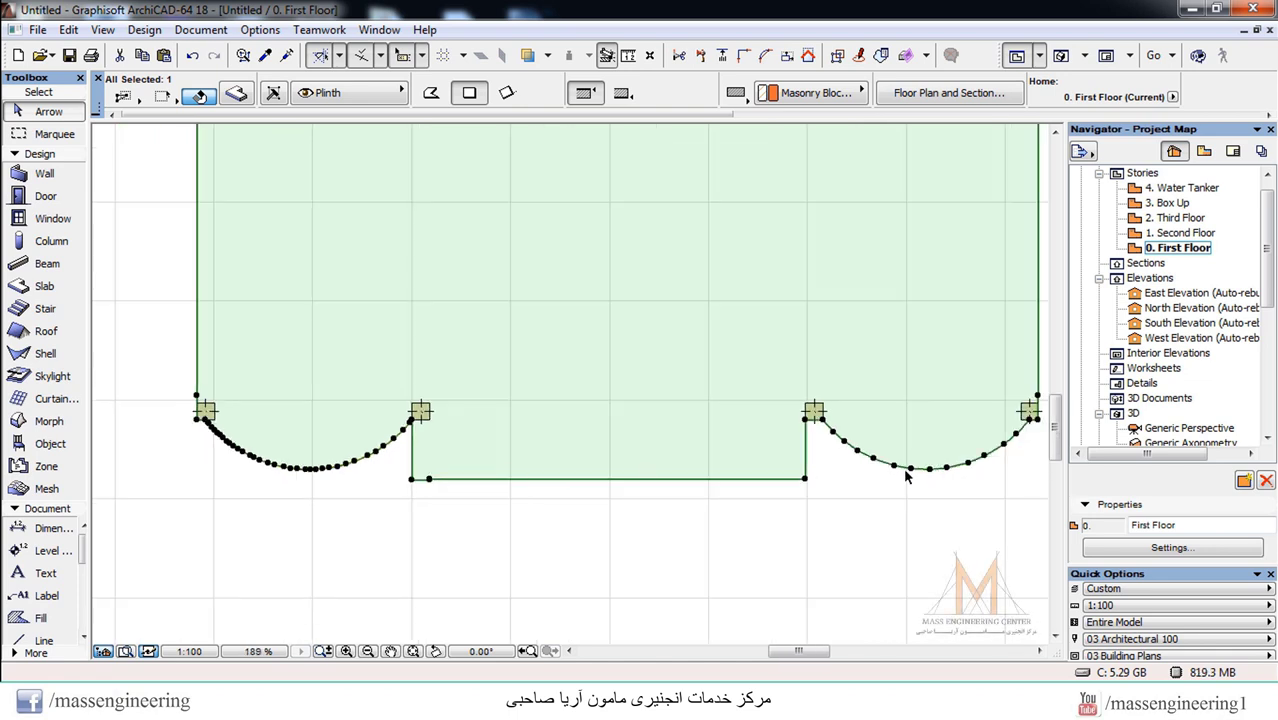
left_click(777, 409)
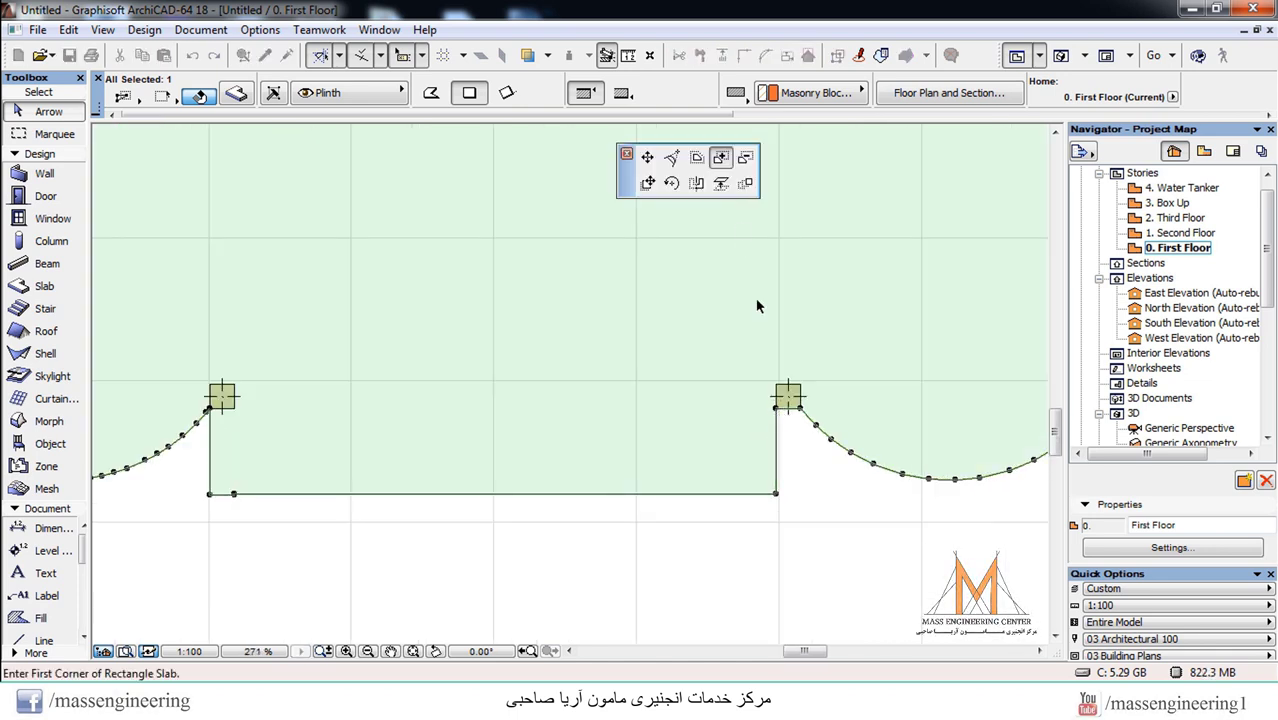
left_click(778, 406)
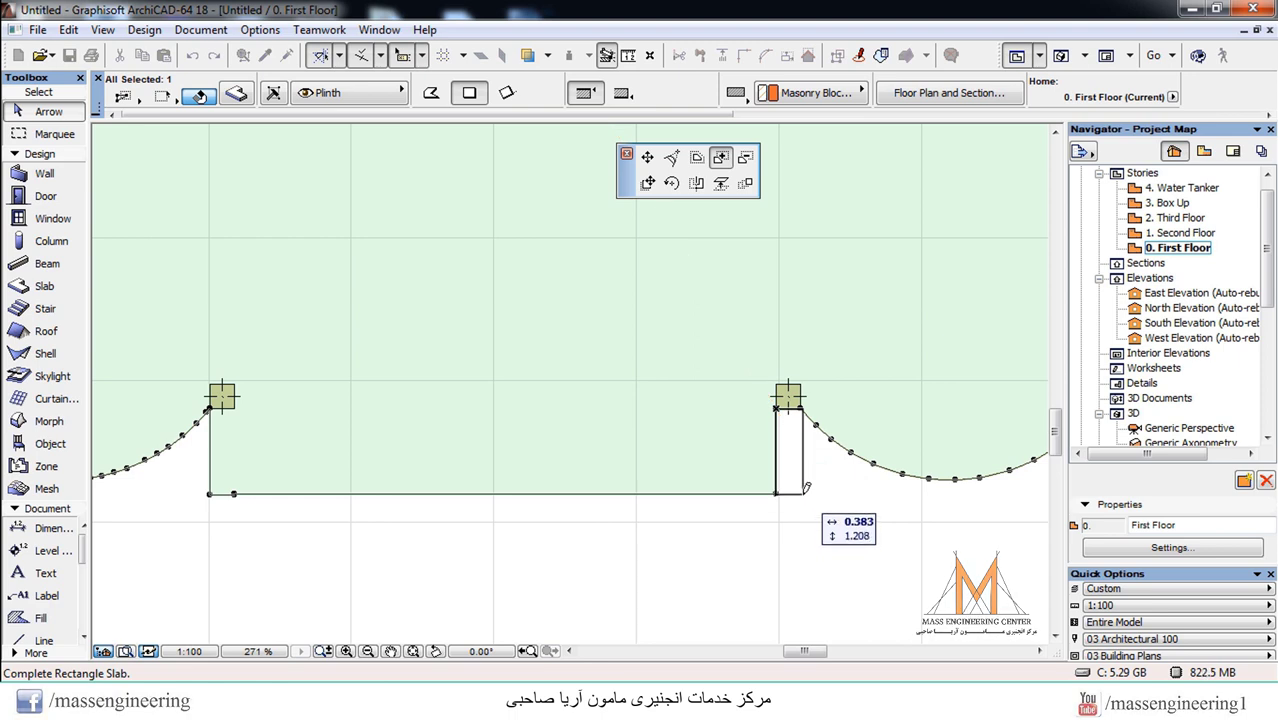
left_click(802, 490)
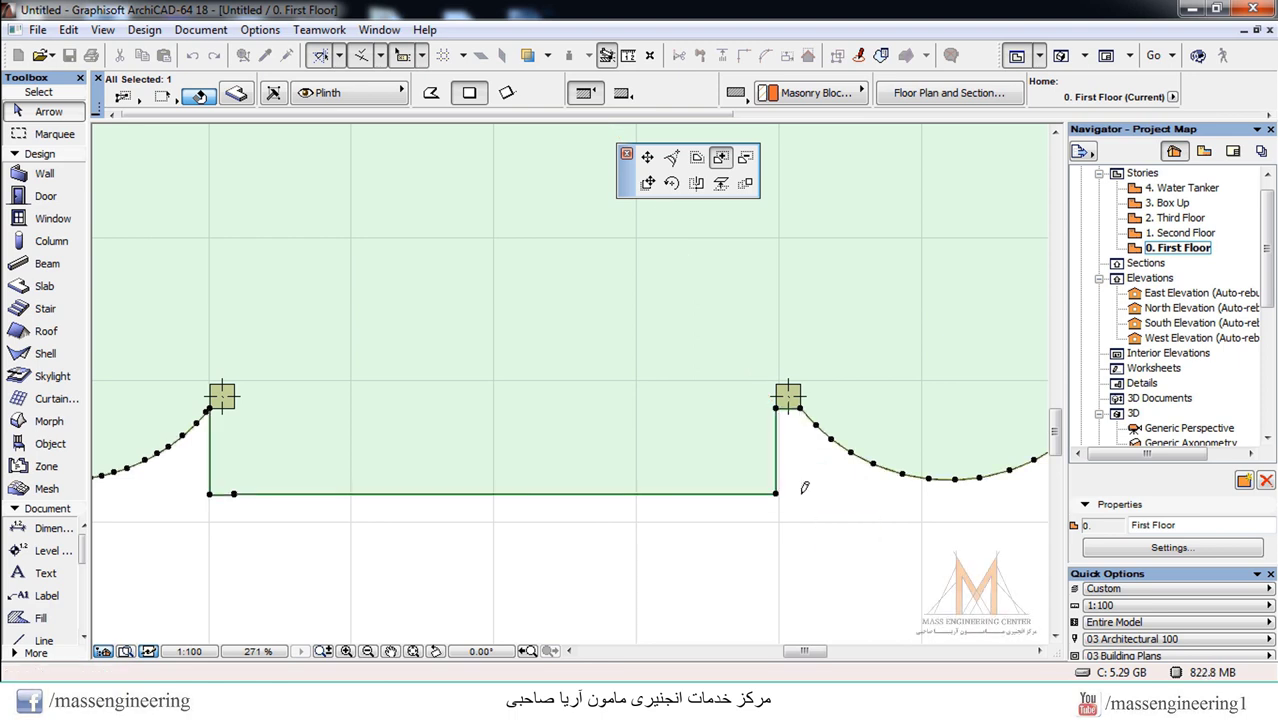
key("Escape")
Drag copies of the bottom row's second and third columns straight down to the lower corners of the slab's new extension
left_click(224, 398)
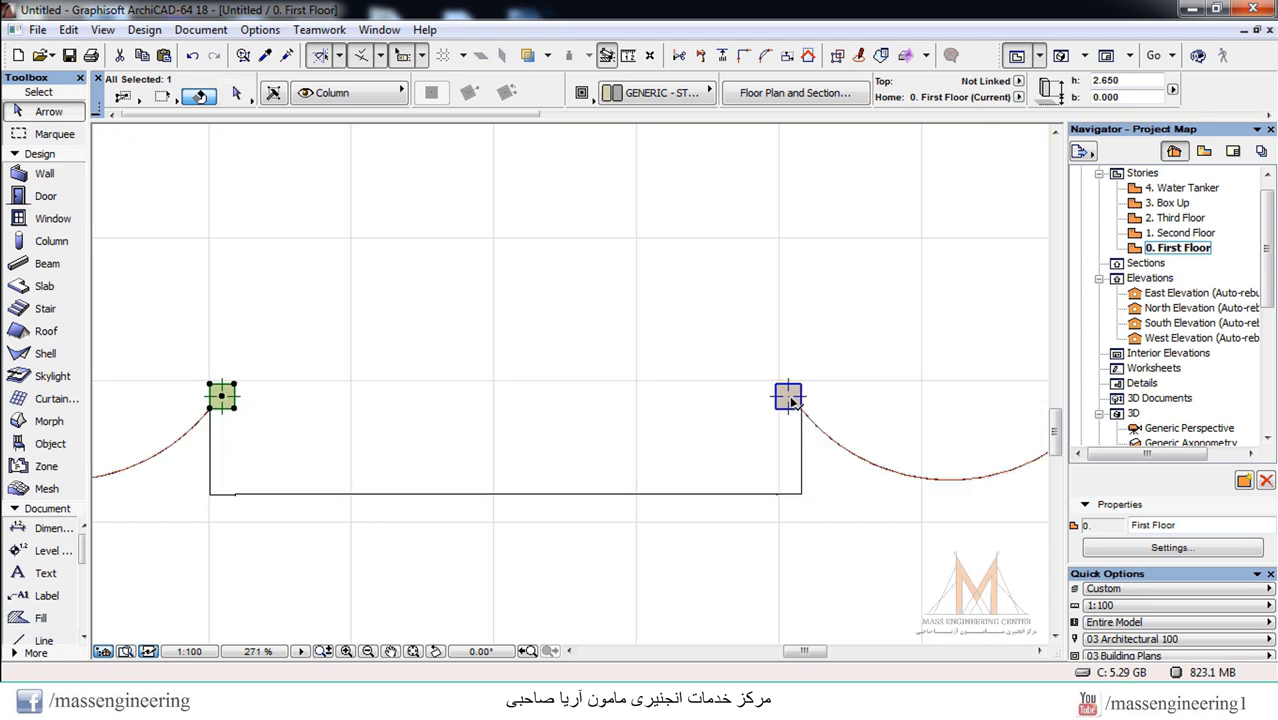
left_click(788, 397, "shift")
right_click(795, 400)
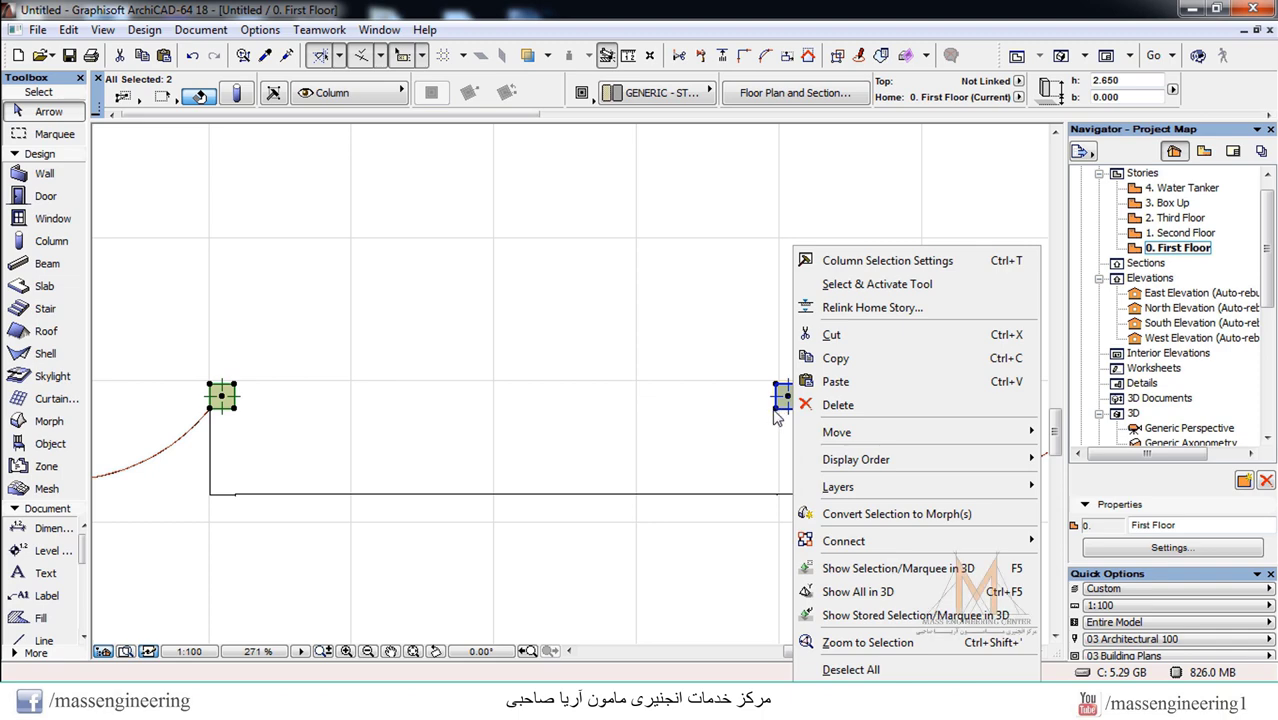
right_click(777, 412)
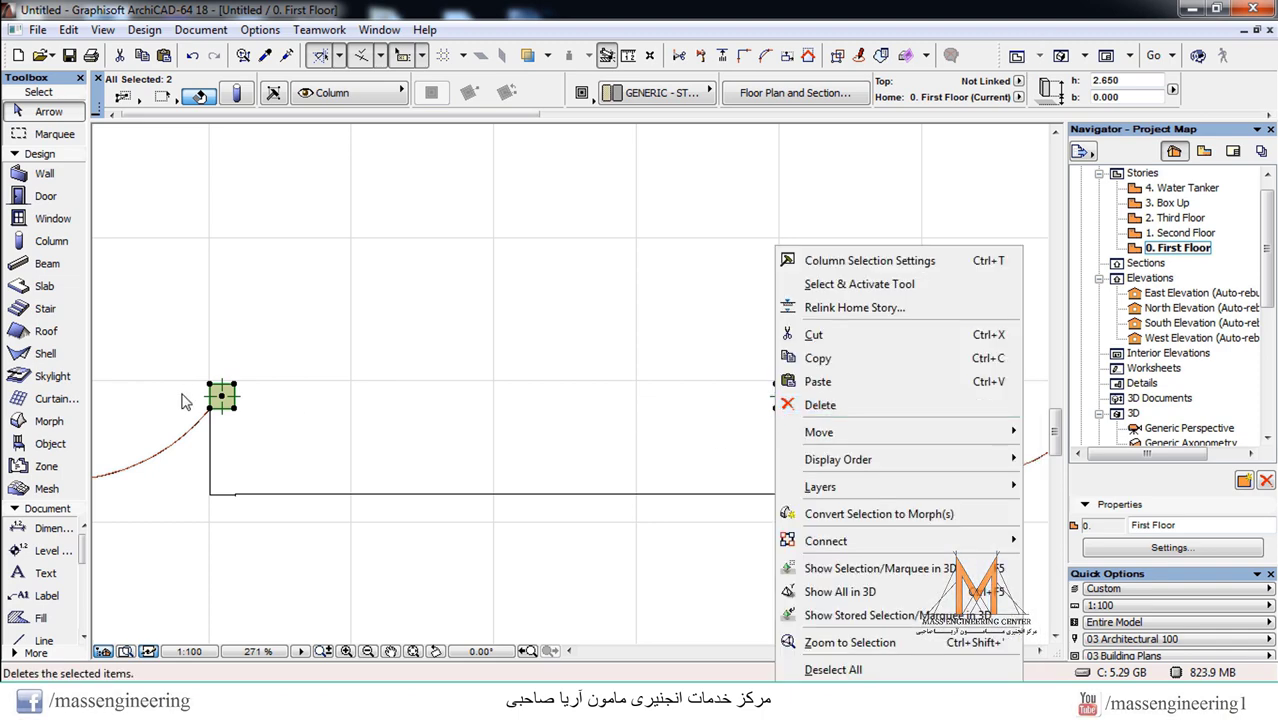
right_click(209, 418)
mouse_move(276, 436)
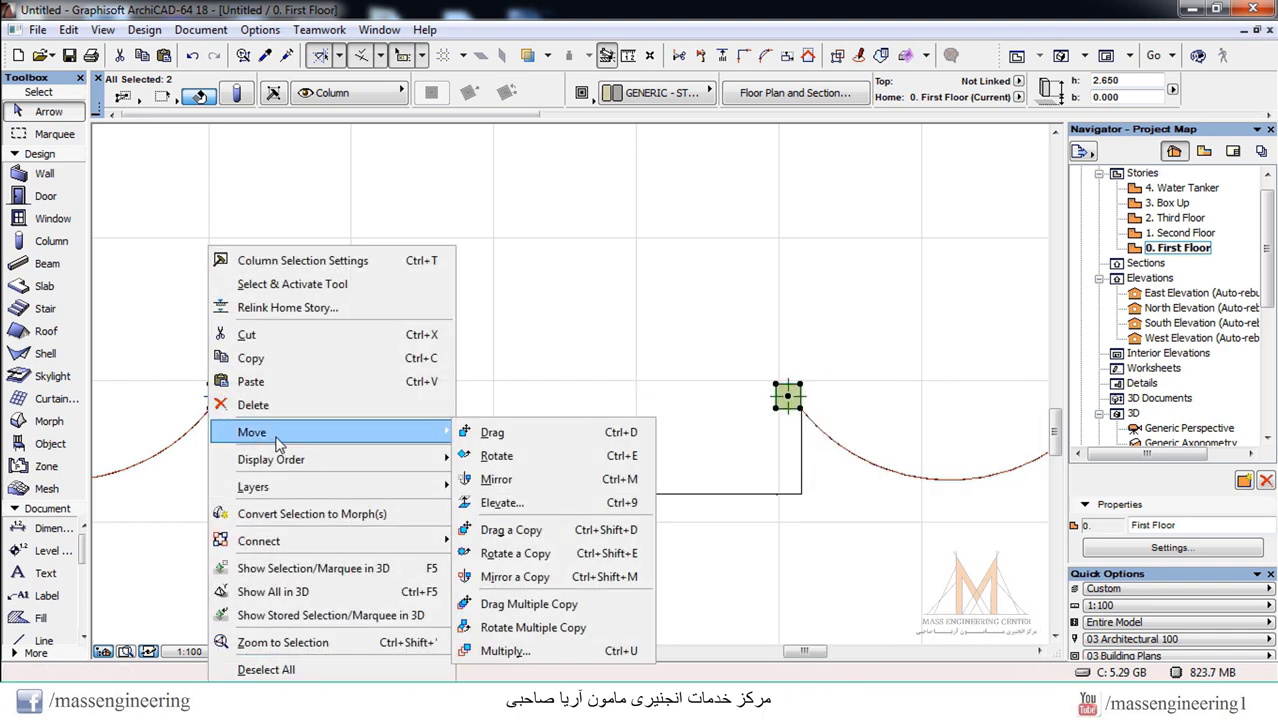
left_click(508, 530)
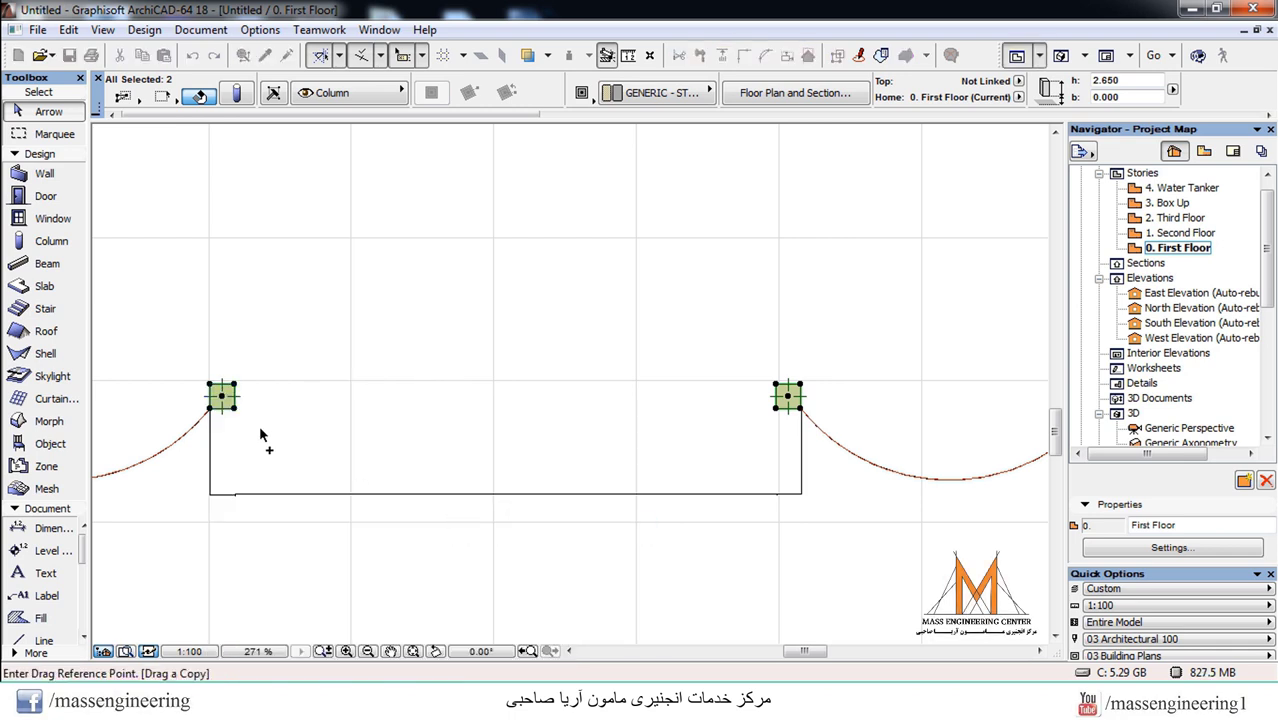
left_click(210, 409)
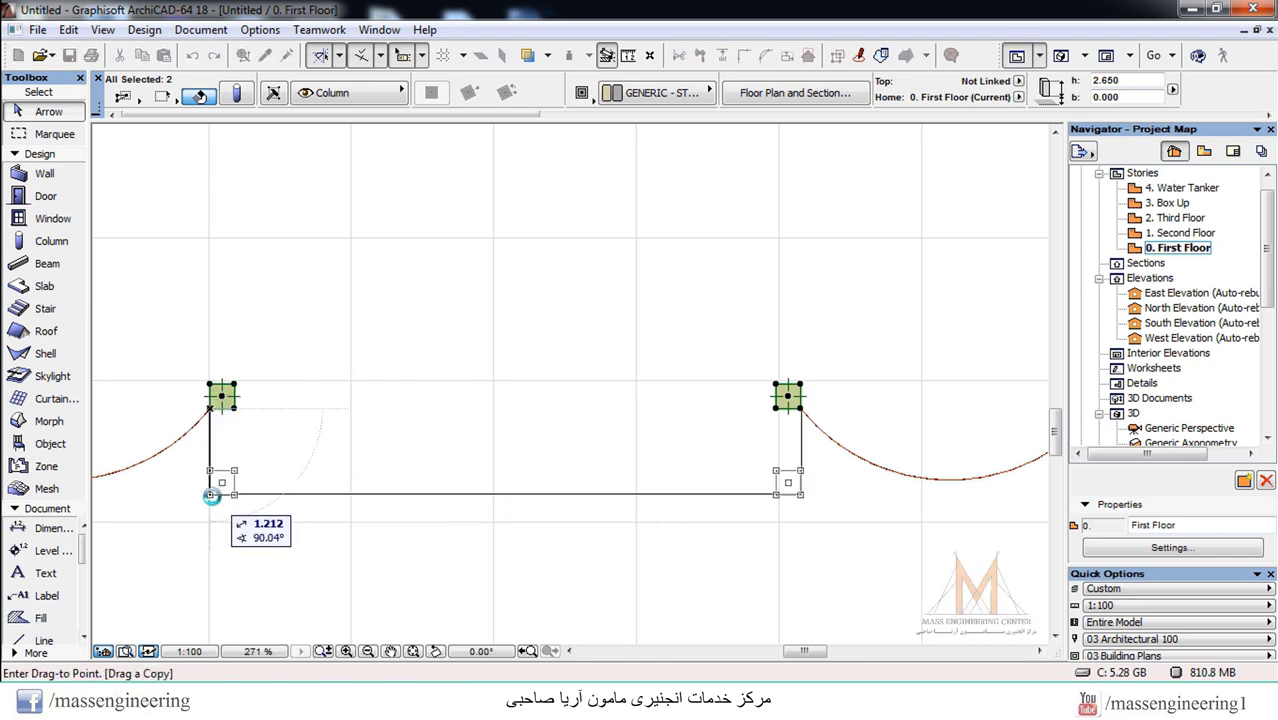
left_click(226, 494)
left_click(341, 548)
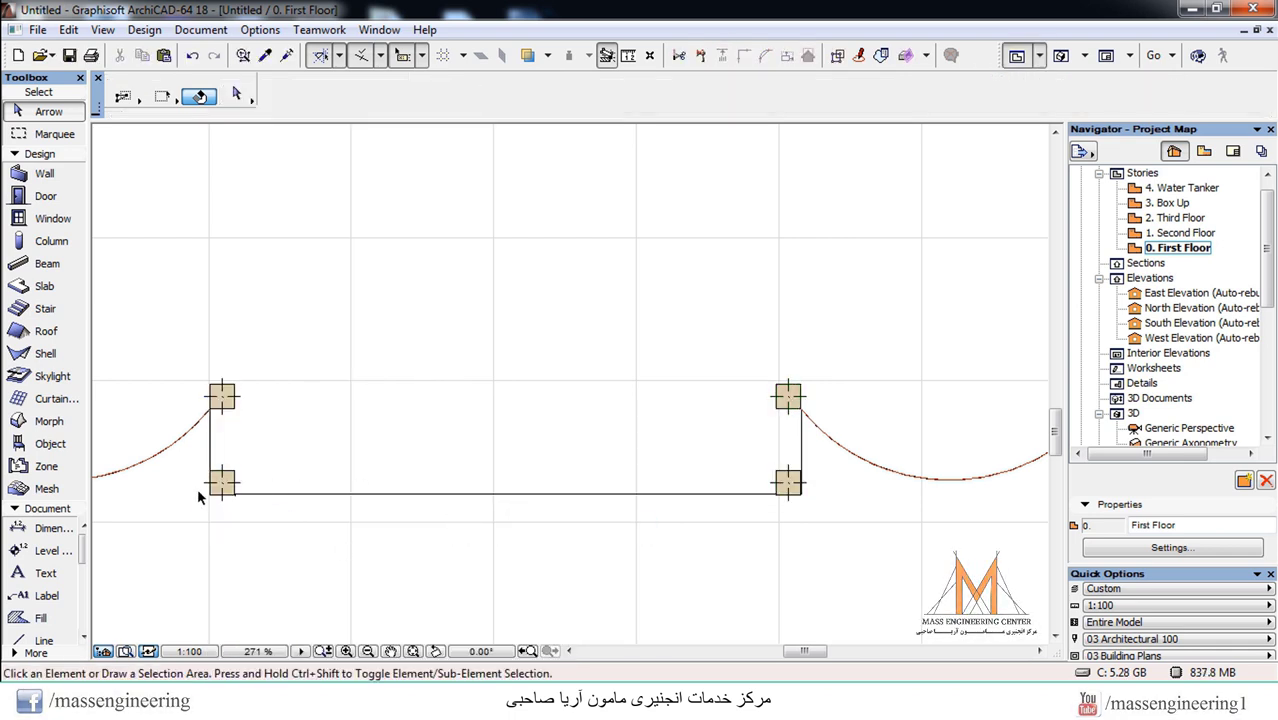
Change the two columns at the extension's lower corners to a circular cross-section
left_click(222, 487)
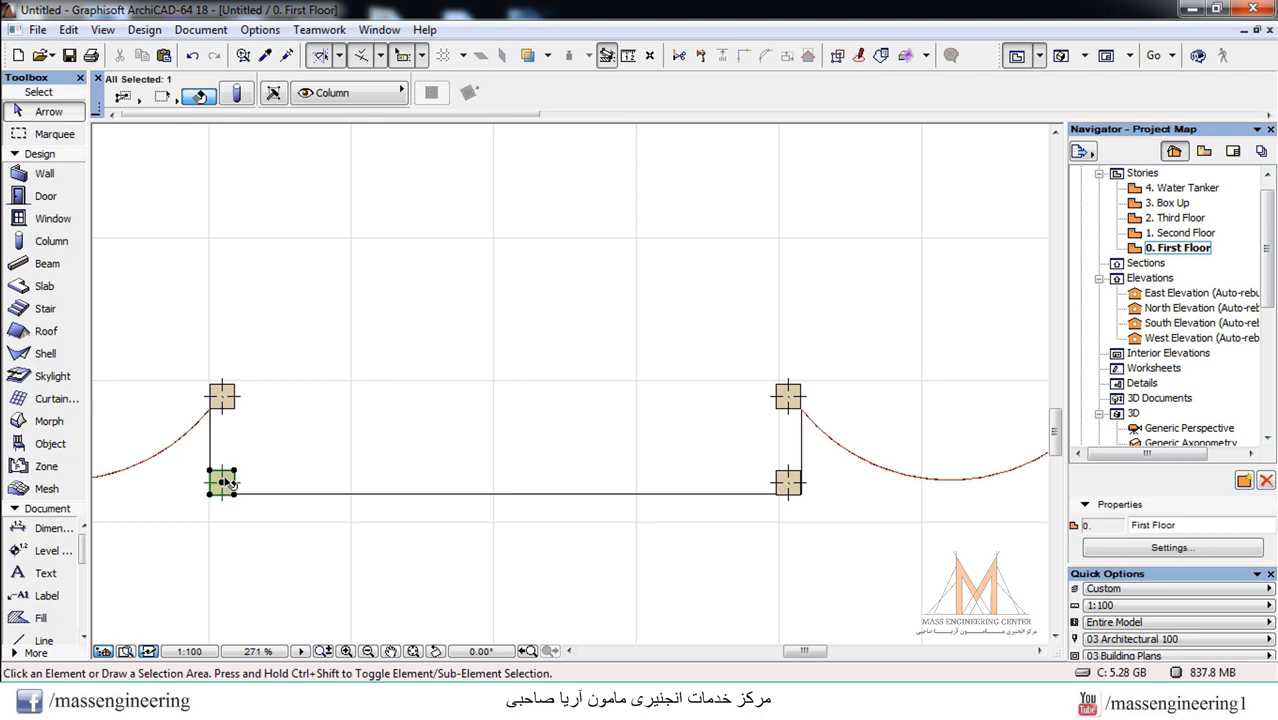
left_click(794, 486, "shift")
right_click(794, 486)
left_click(880, 48)
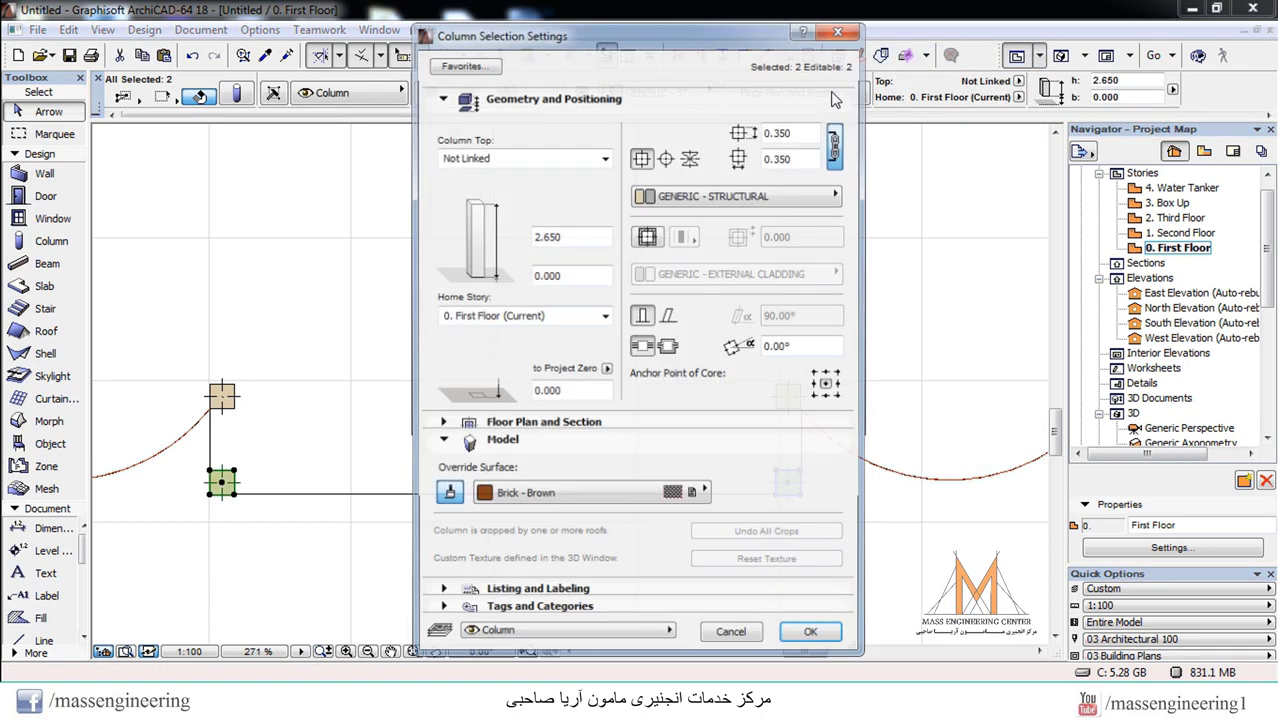
left_click(665, 157)
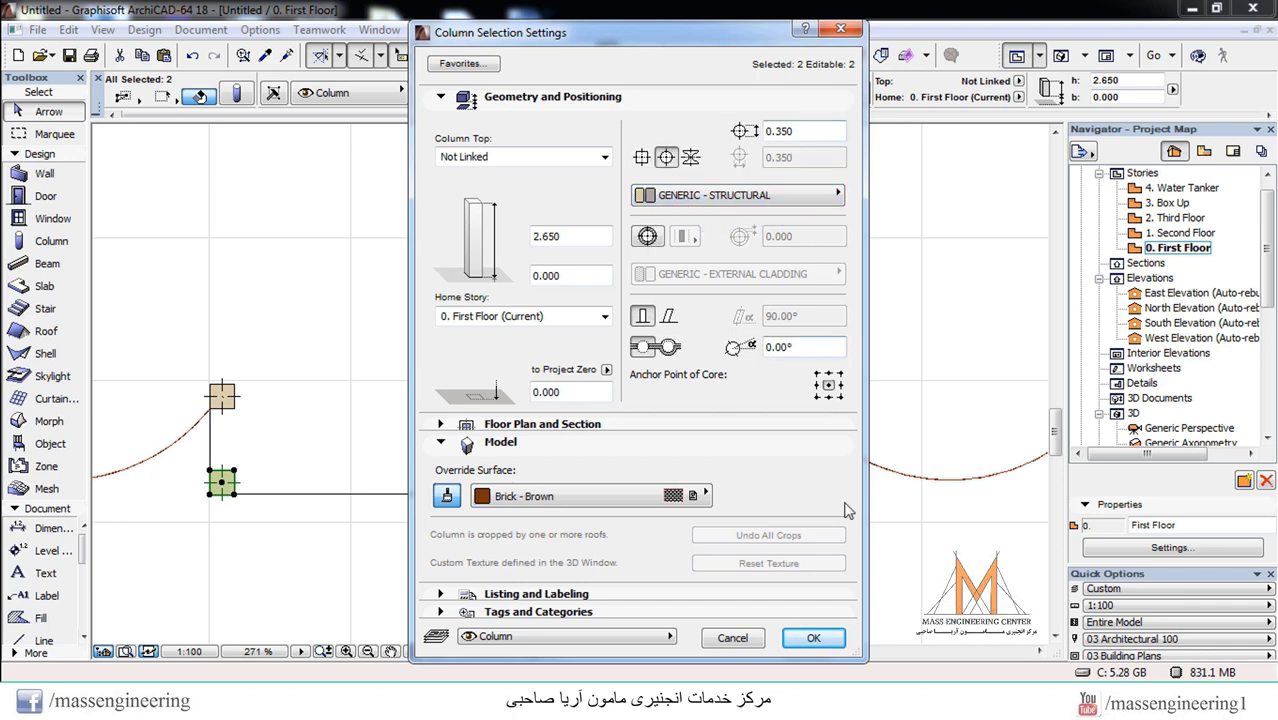
left_click(813, 637)
left_click(666, 521)
Show the whole model in 3D perspective and examine the slab extension and its columns
scroll(650, 550, "down", 4)
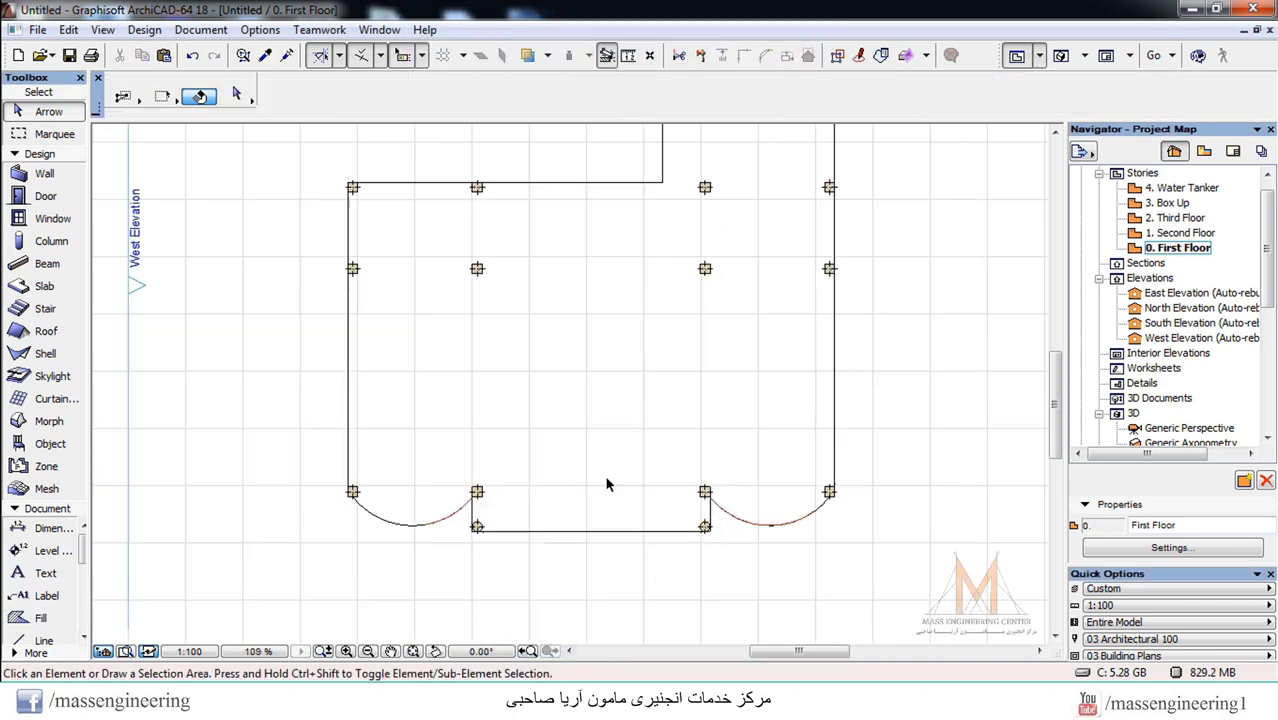
scroll(606, 484, "down", 3)
left_click(1061, 55)
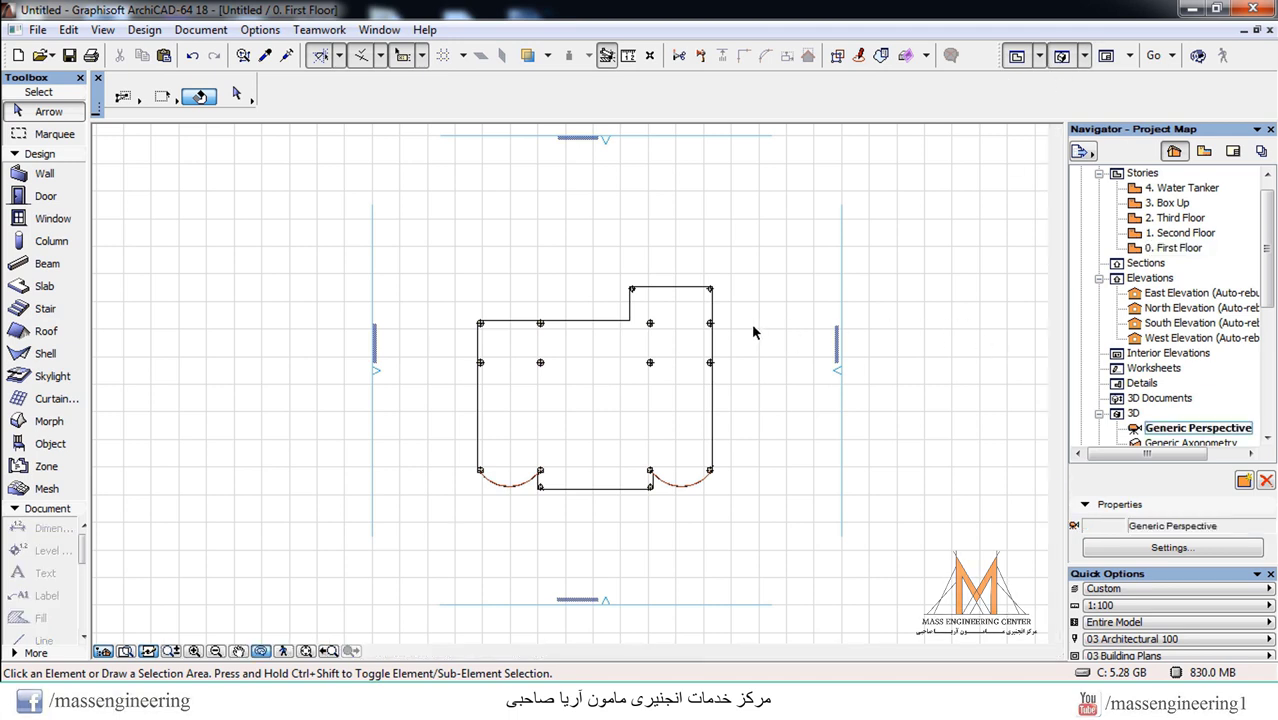
middle_click_drag(644, 403, 810, 351, "shift")
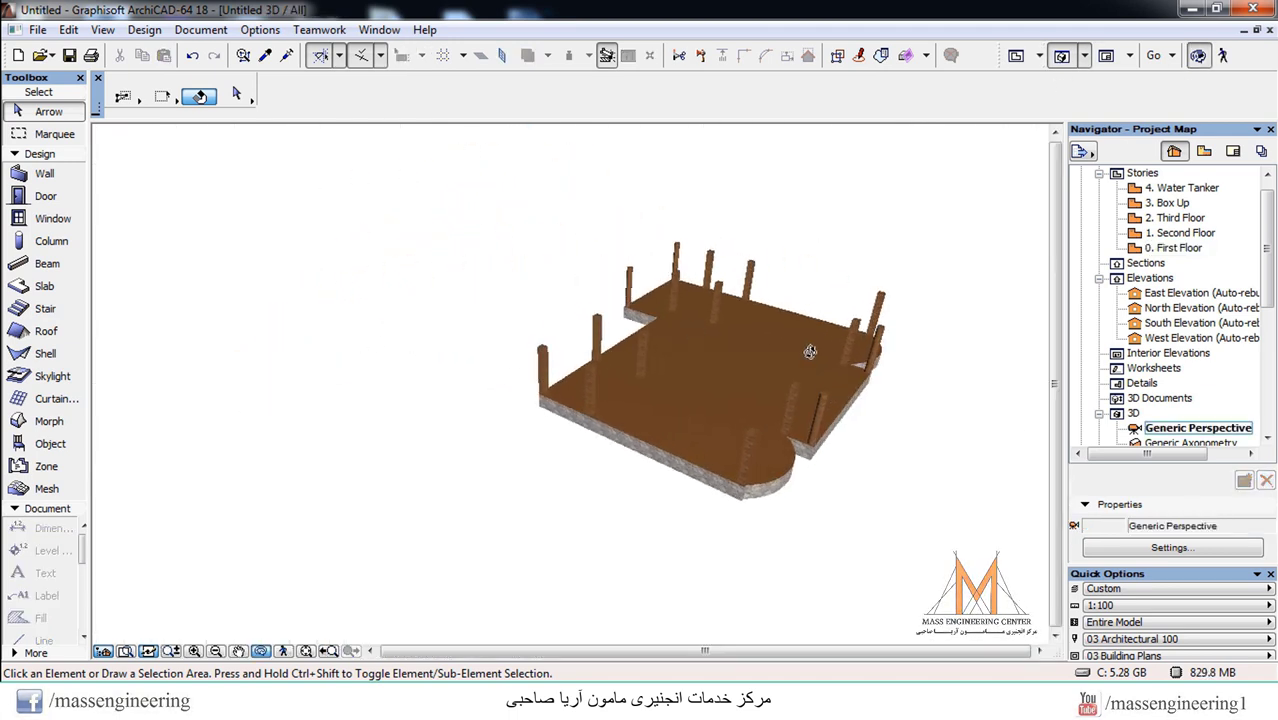
scroll(810, 351, "up", 5)
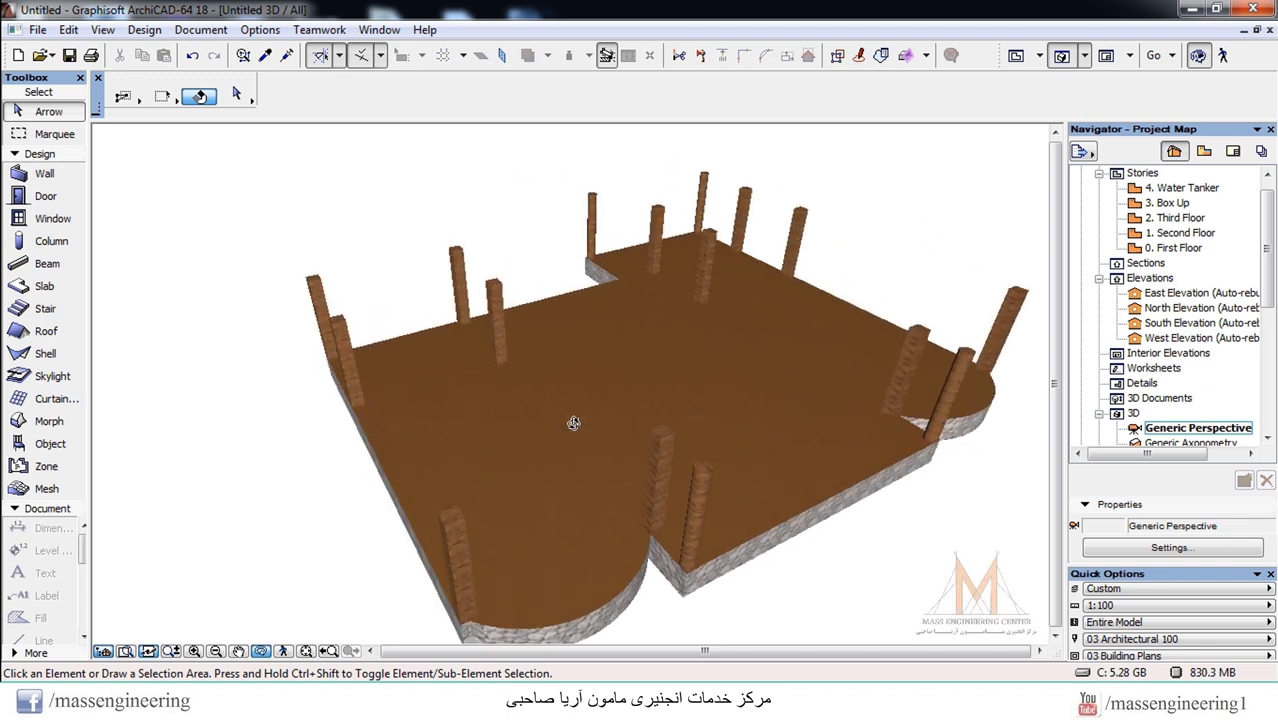
Orbit the 3D model to inspect the columns and slab edges around the stepped corner opposite the curved projections
scroll(573, 423, "down", 5)
middle_click_drag(573, 423, 462, 420, "shift")
scroll(462, 434, "up", 5)
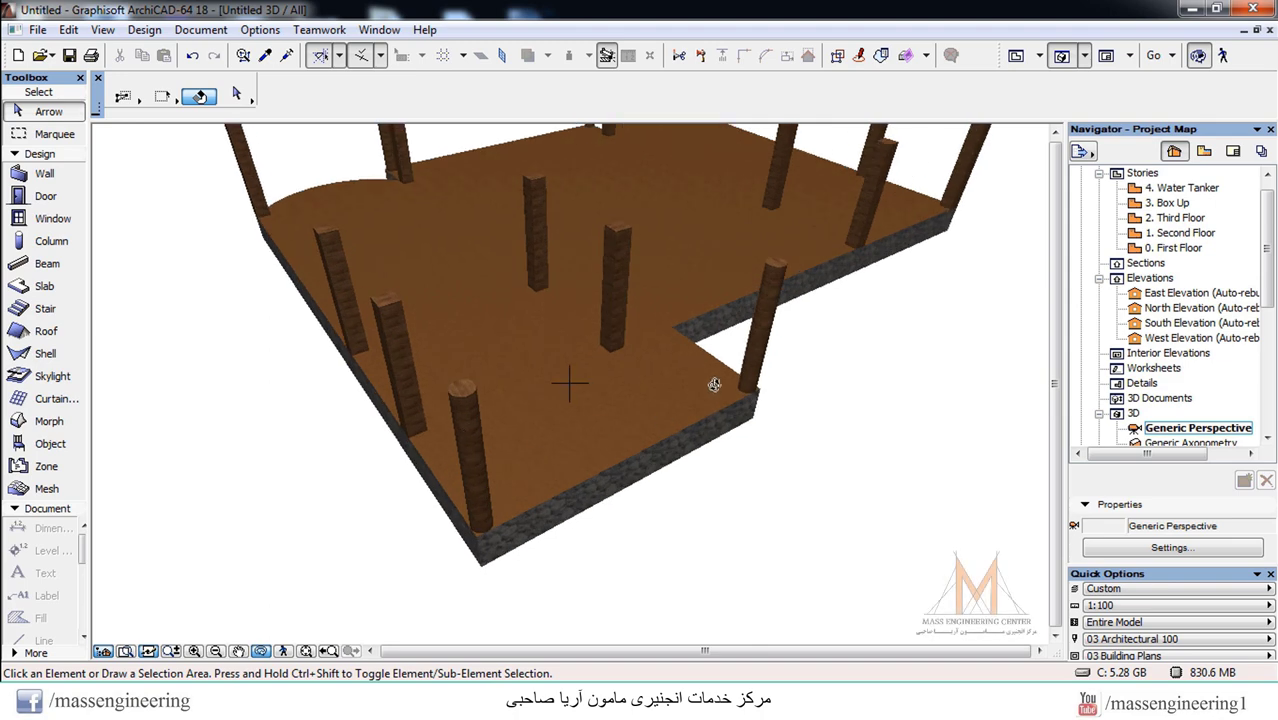
middle_click_drag(657, 381, 800, 427, "shift")
Return to the first floor plan and select every column by searching for the element type Column
left_click(1020, 55)
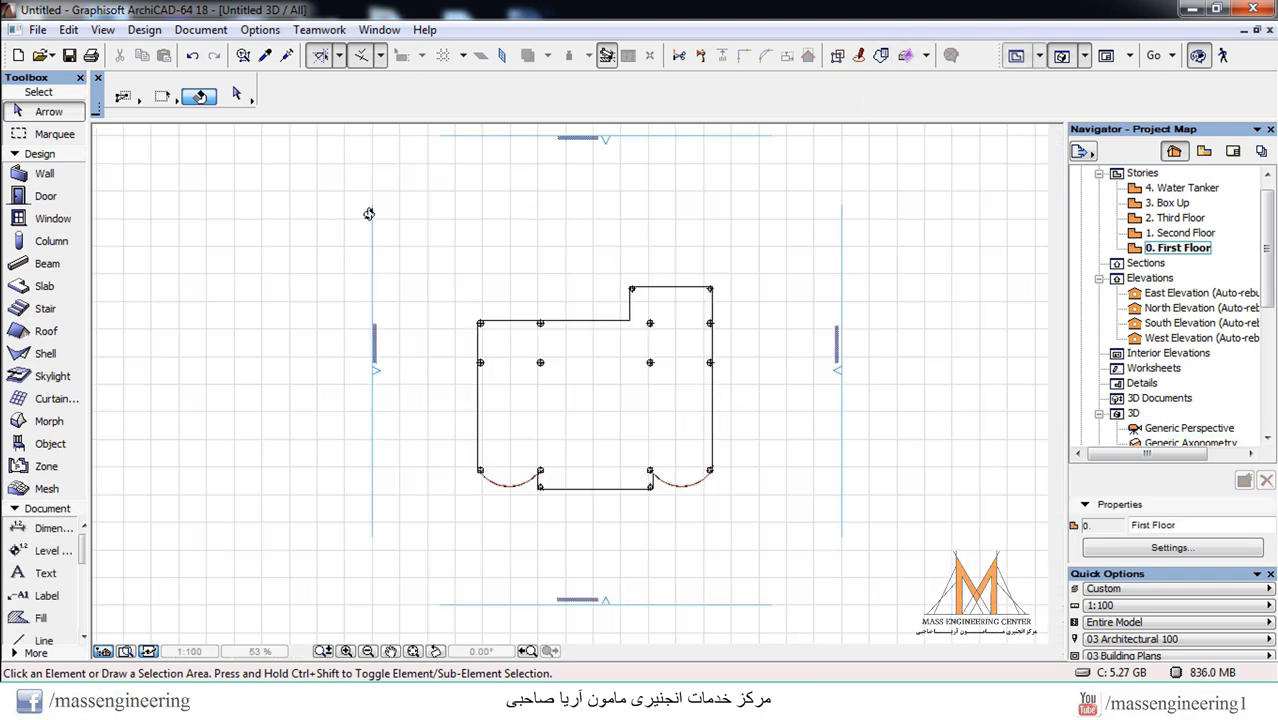
left_click(243, 56)
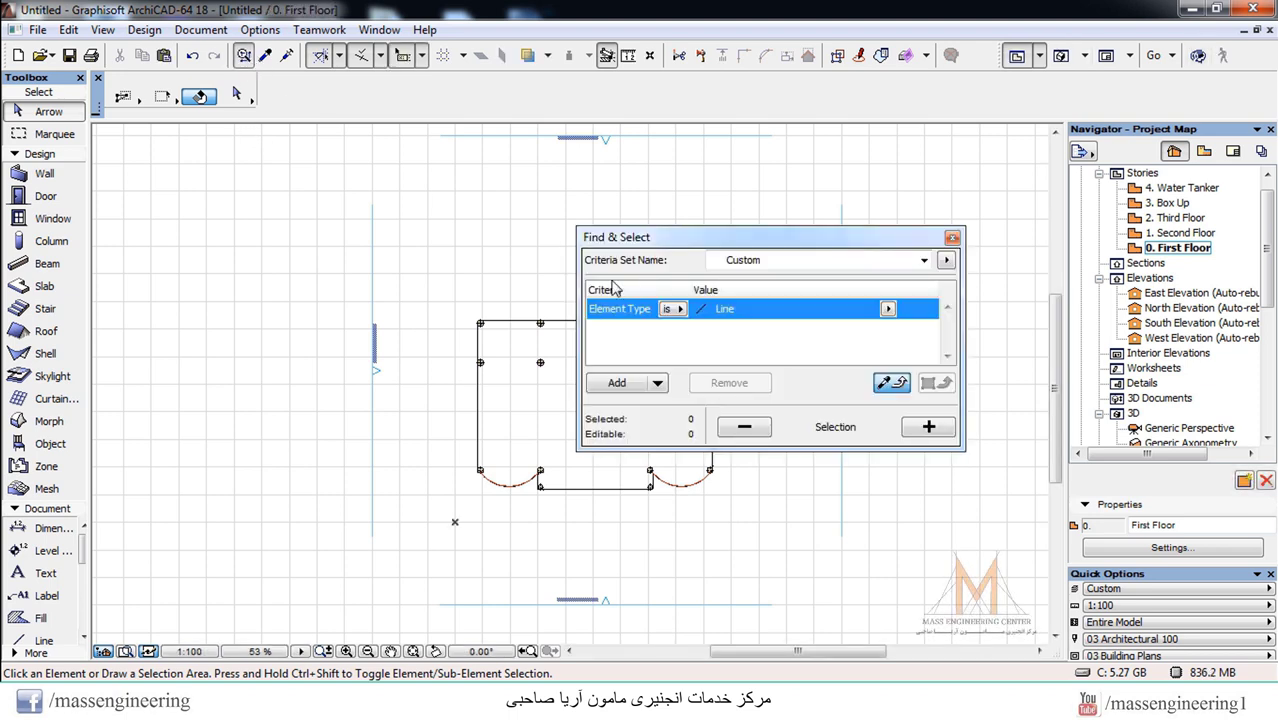
left_click(885, 308)
left_click(930, 95)
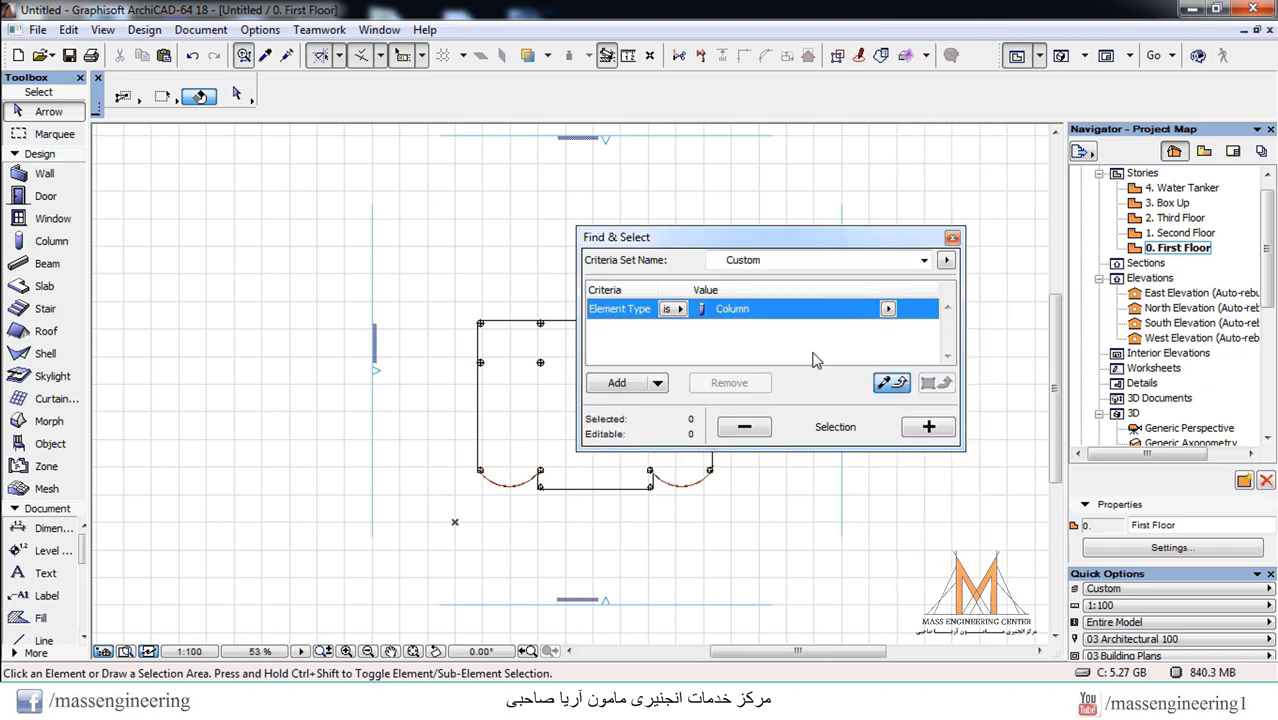
left_click(947, 428)
scroll(547, 327, "up", 4)
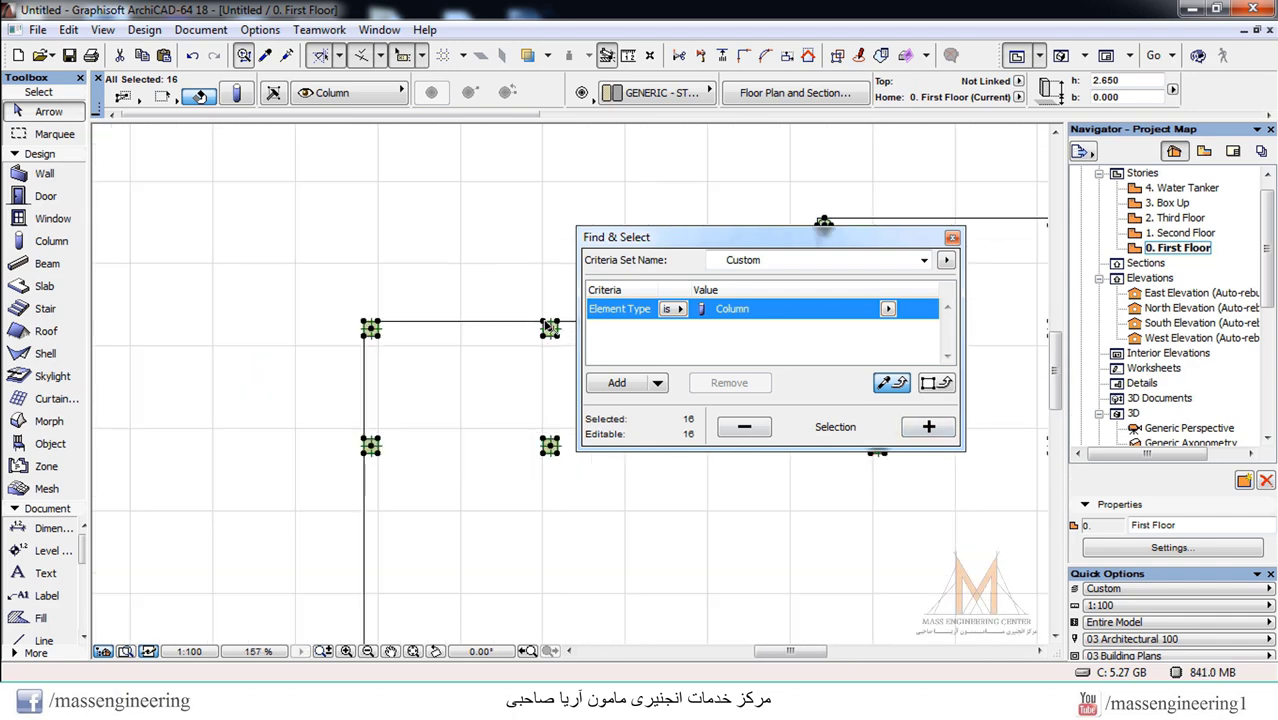
Override the surface of all selected columns with Paint - Golden Ochre
right_click(550, 330)
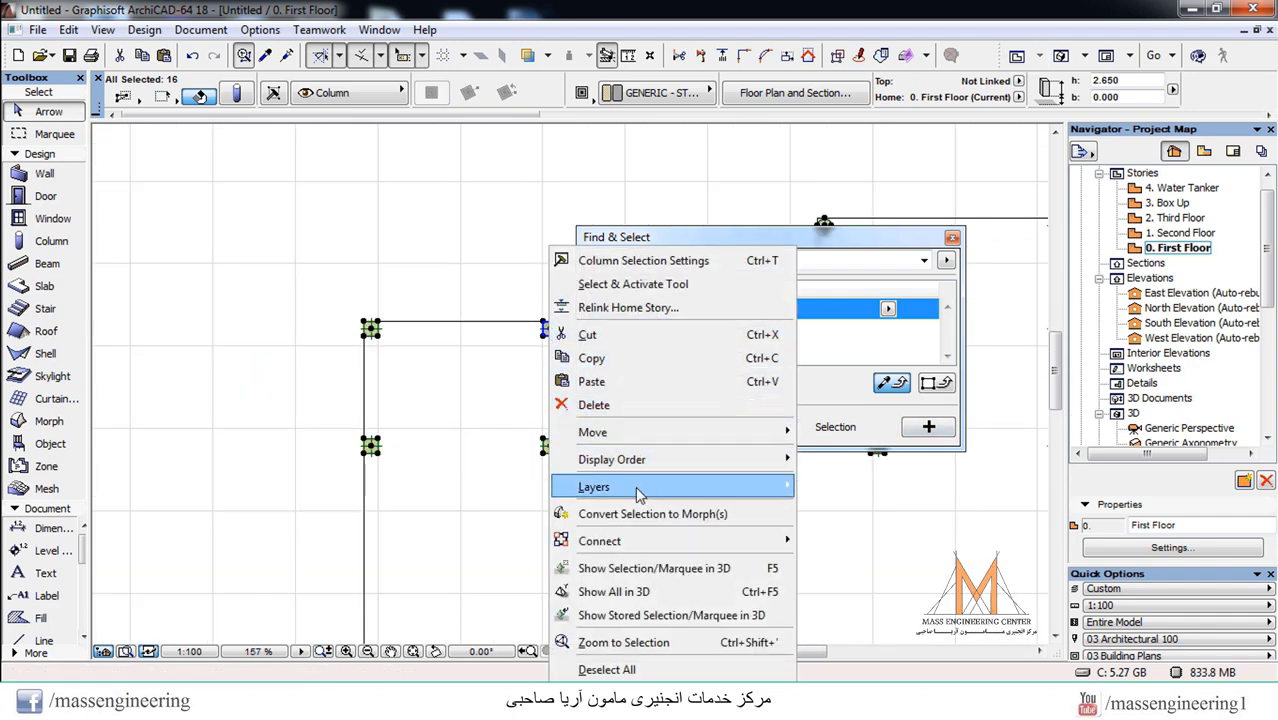
left_click(595, 260)
left_click(554, 497)
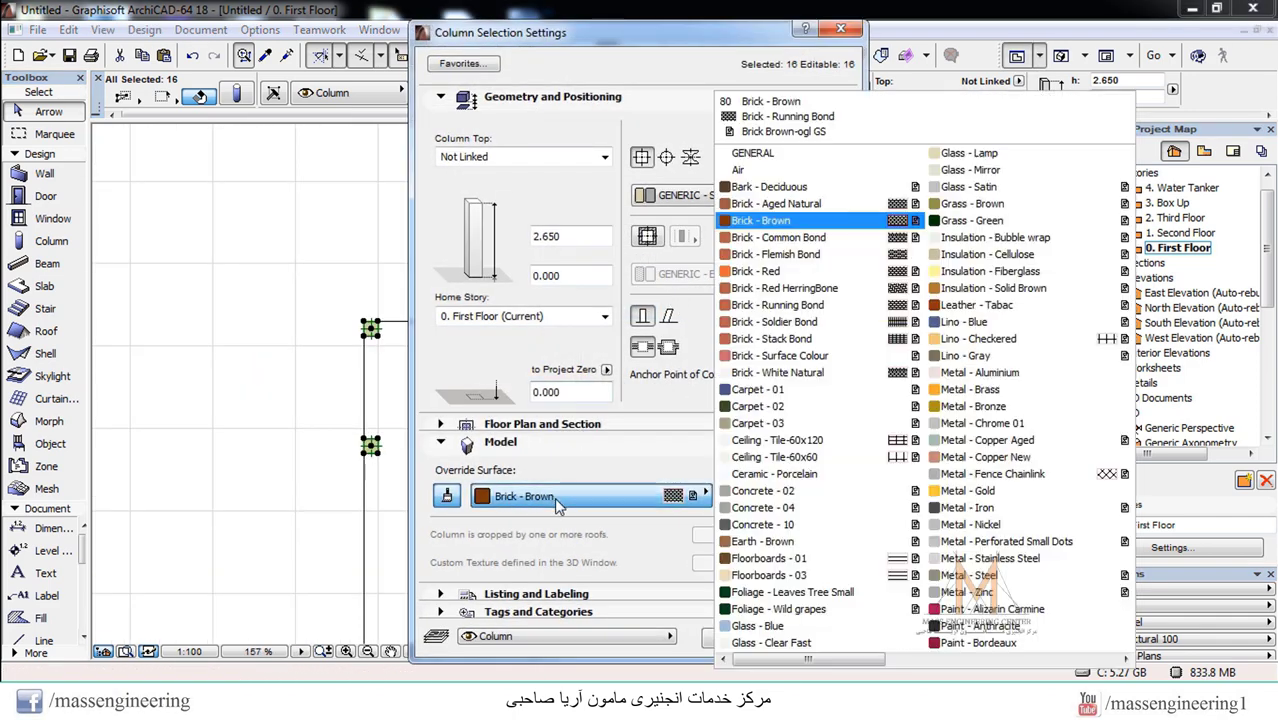
scroll(995, 305, "down", 10)
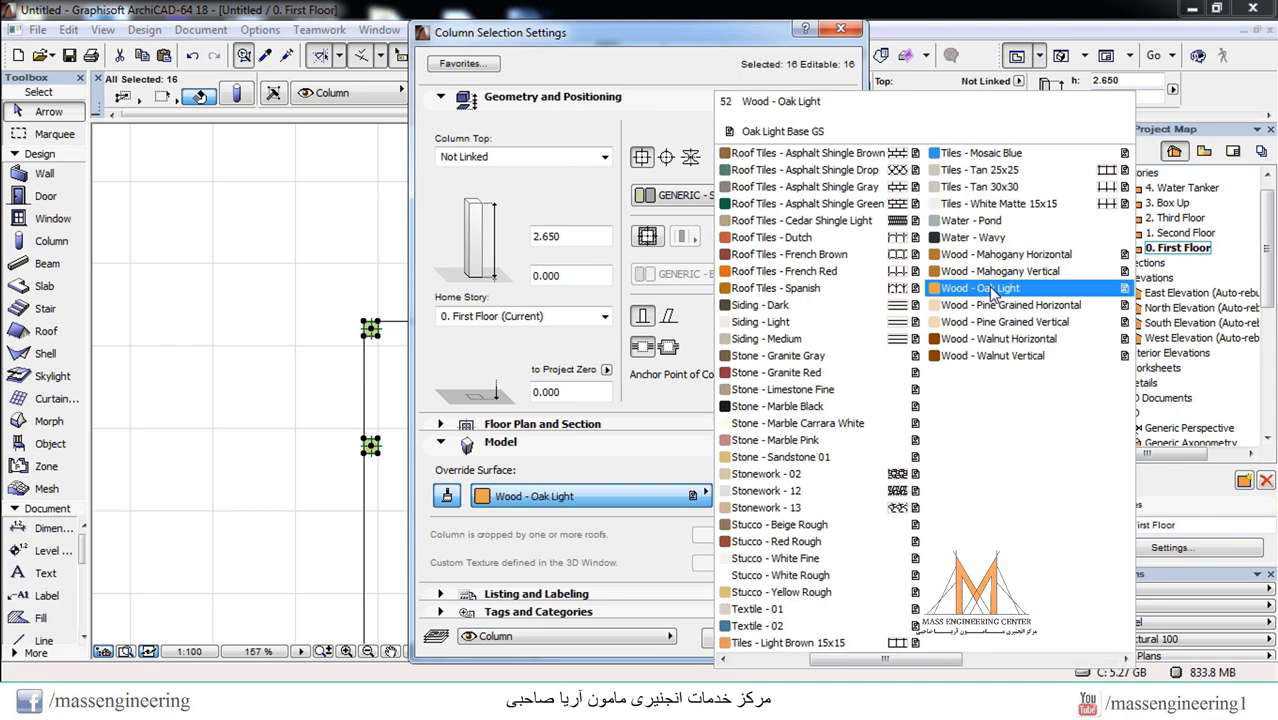
left_click(993, 290)
scroll(993, 290, "down", 10)
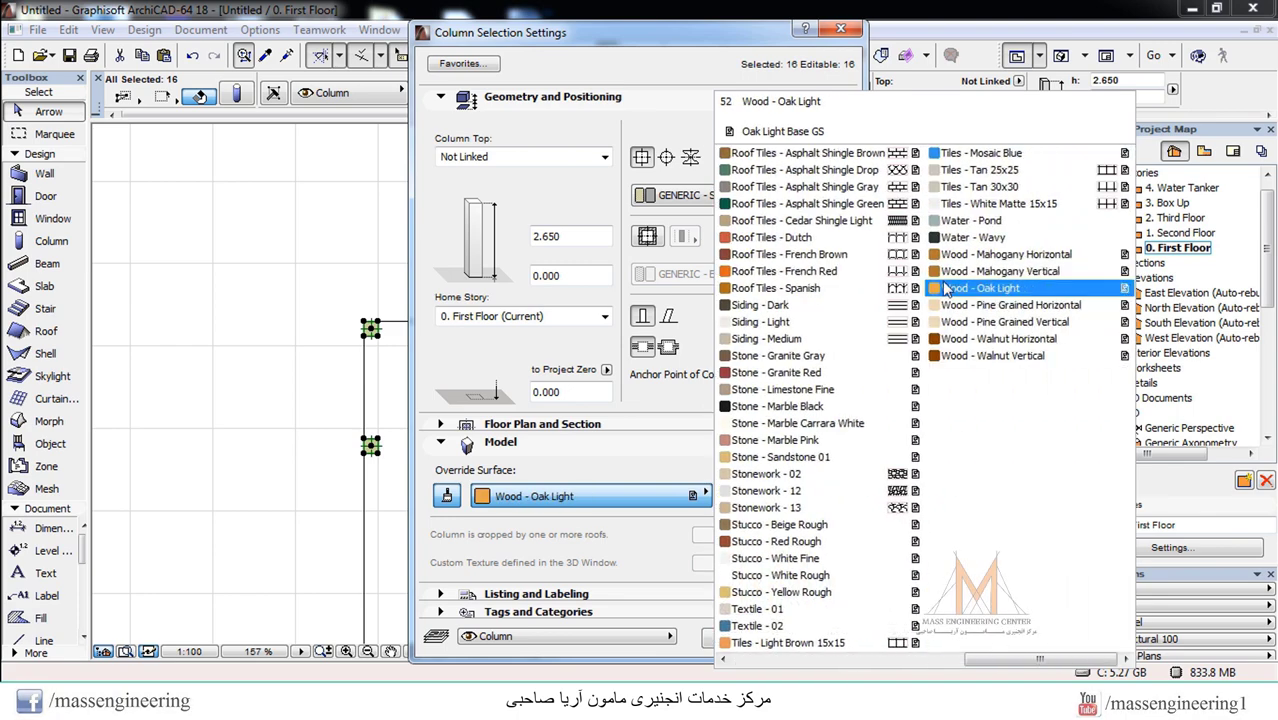
scroll(945, 288, "up", 5)
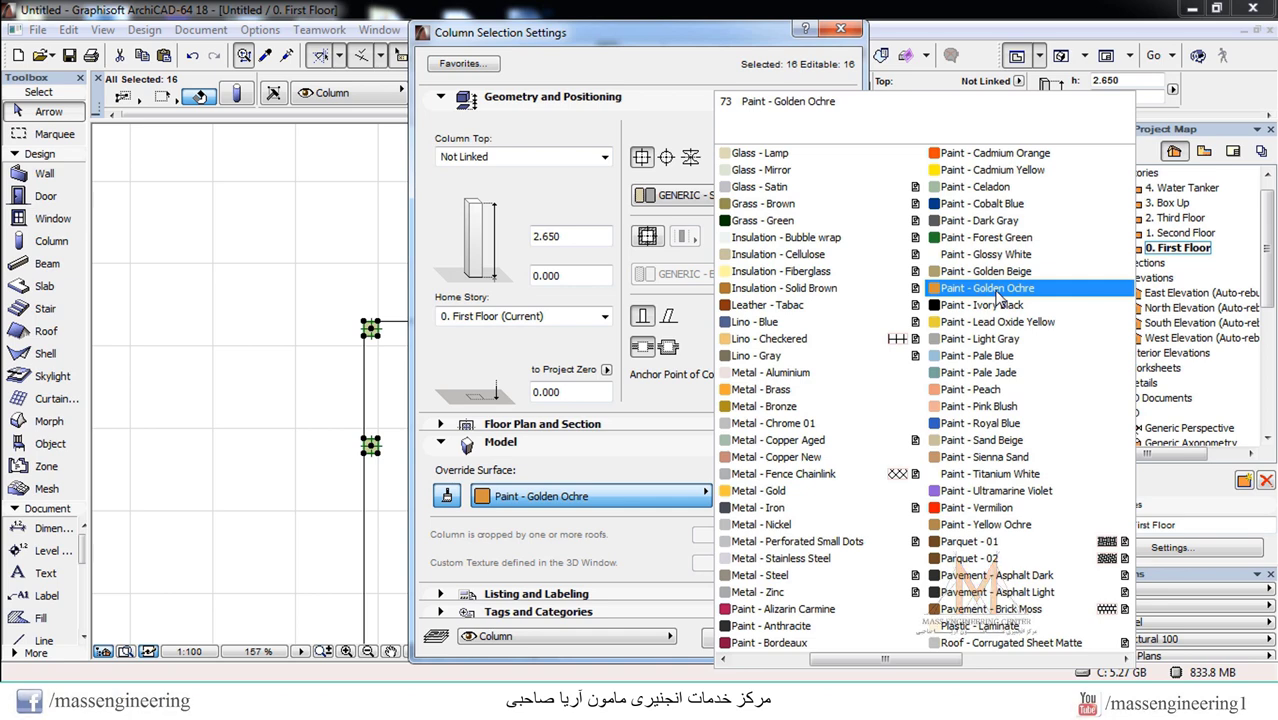
left_click(995, 290)
left_click(814, 643)
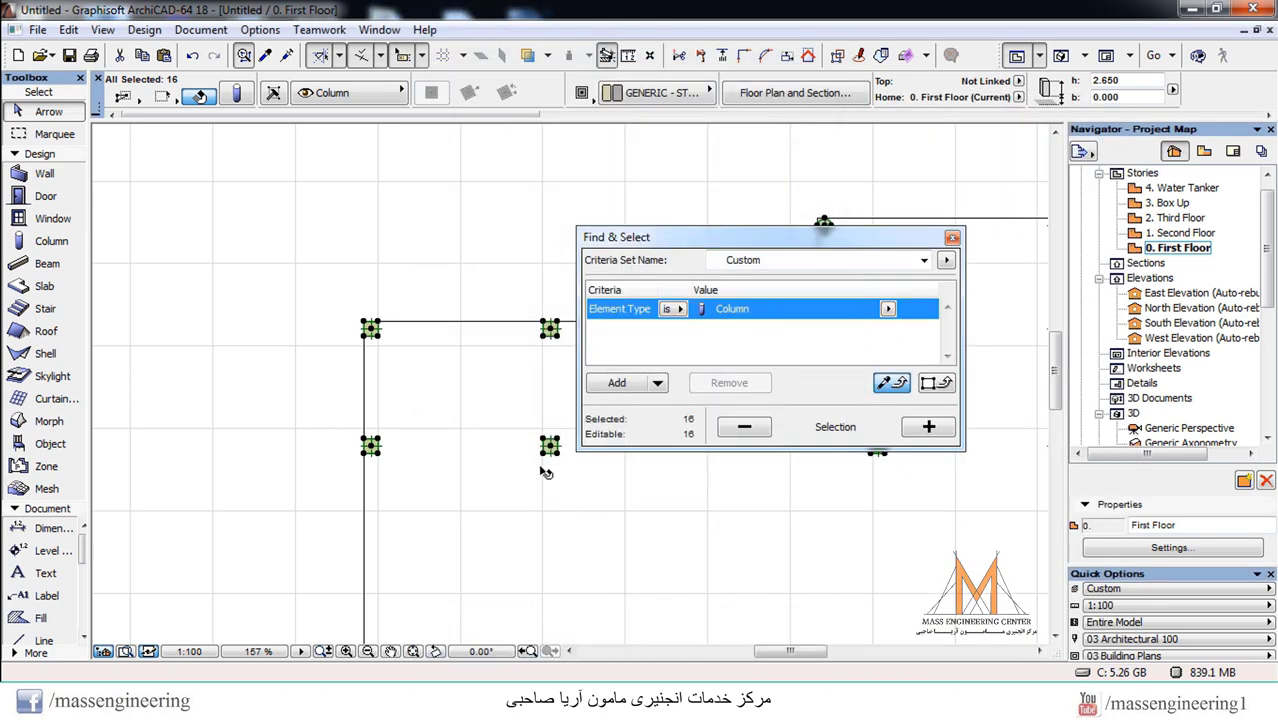
Deselect the columns, show the model in 3D perspective to check their new surface, and close the element search
left_click(482, 280)
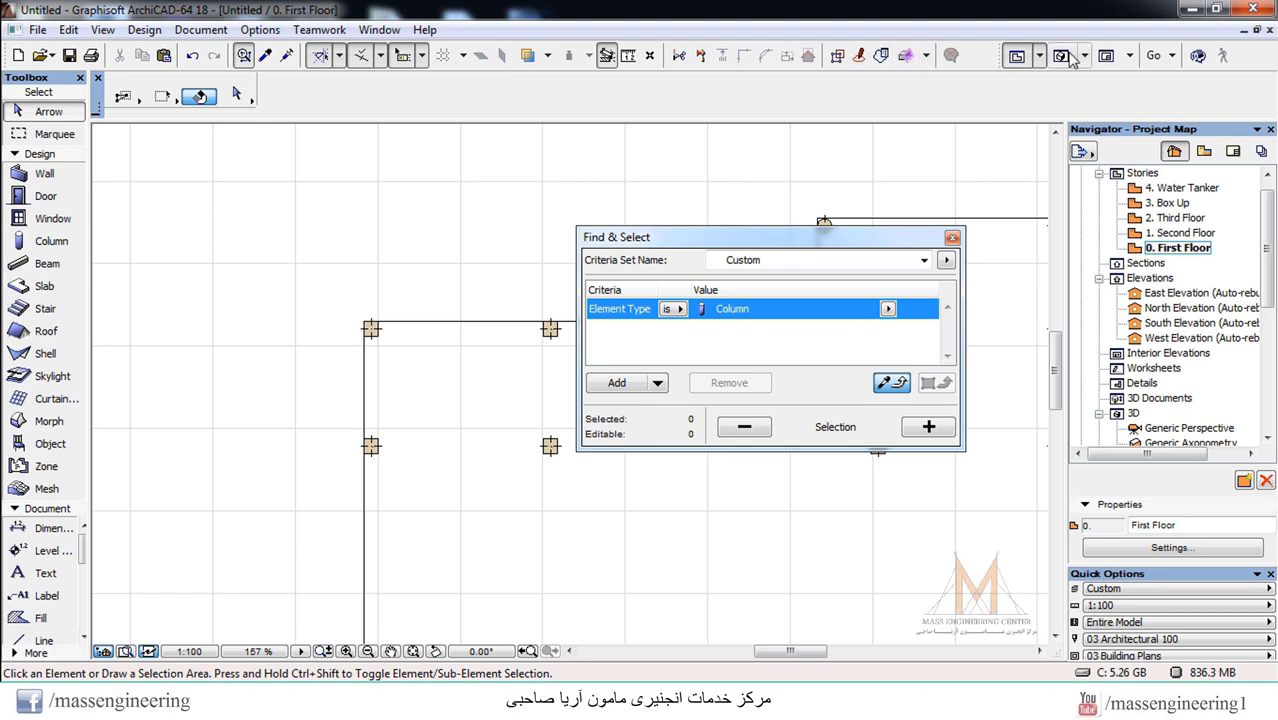
left_click(1066, 56)
left_click(952, 238)
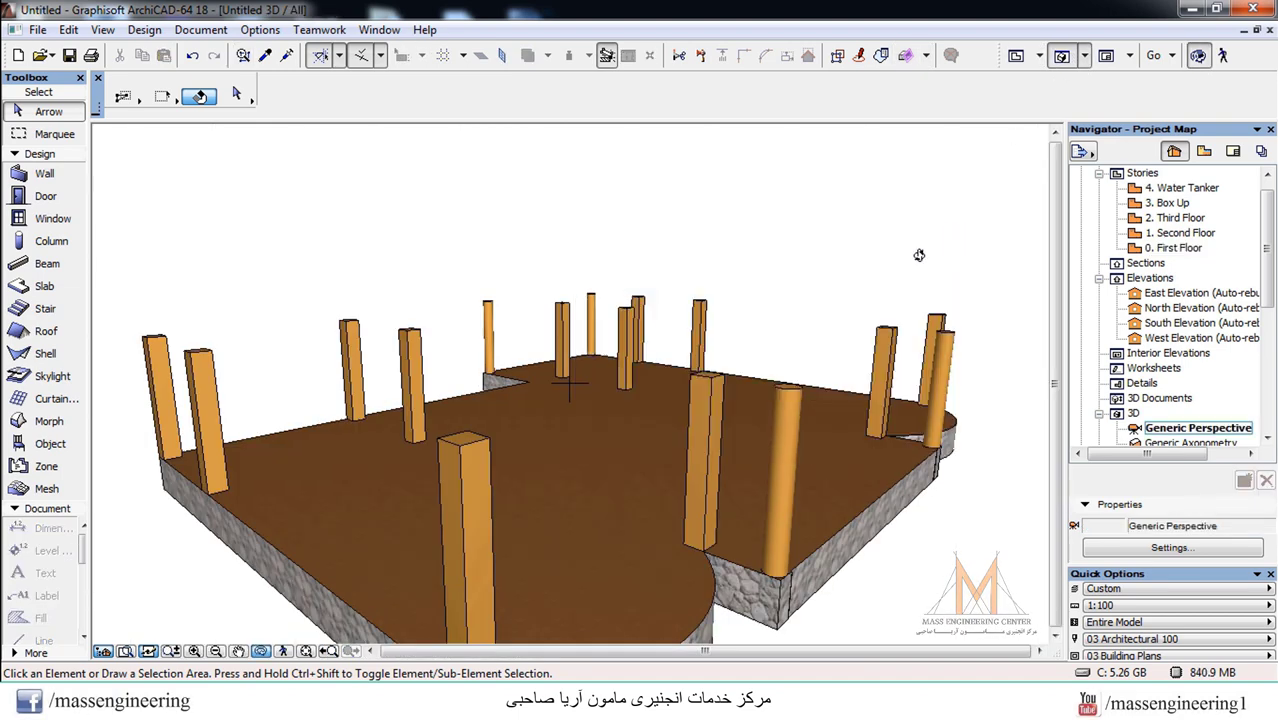